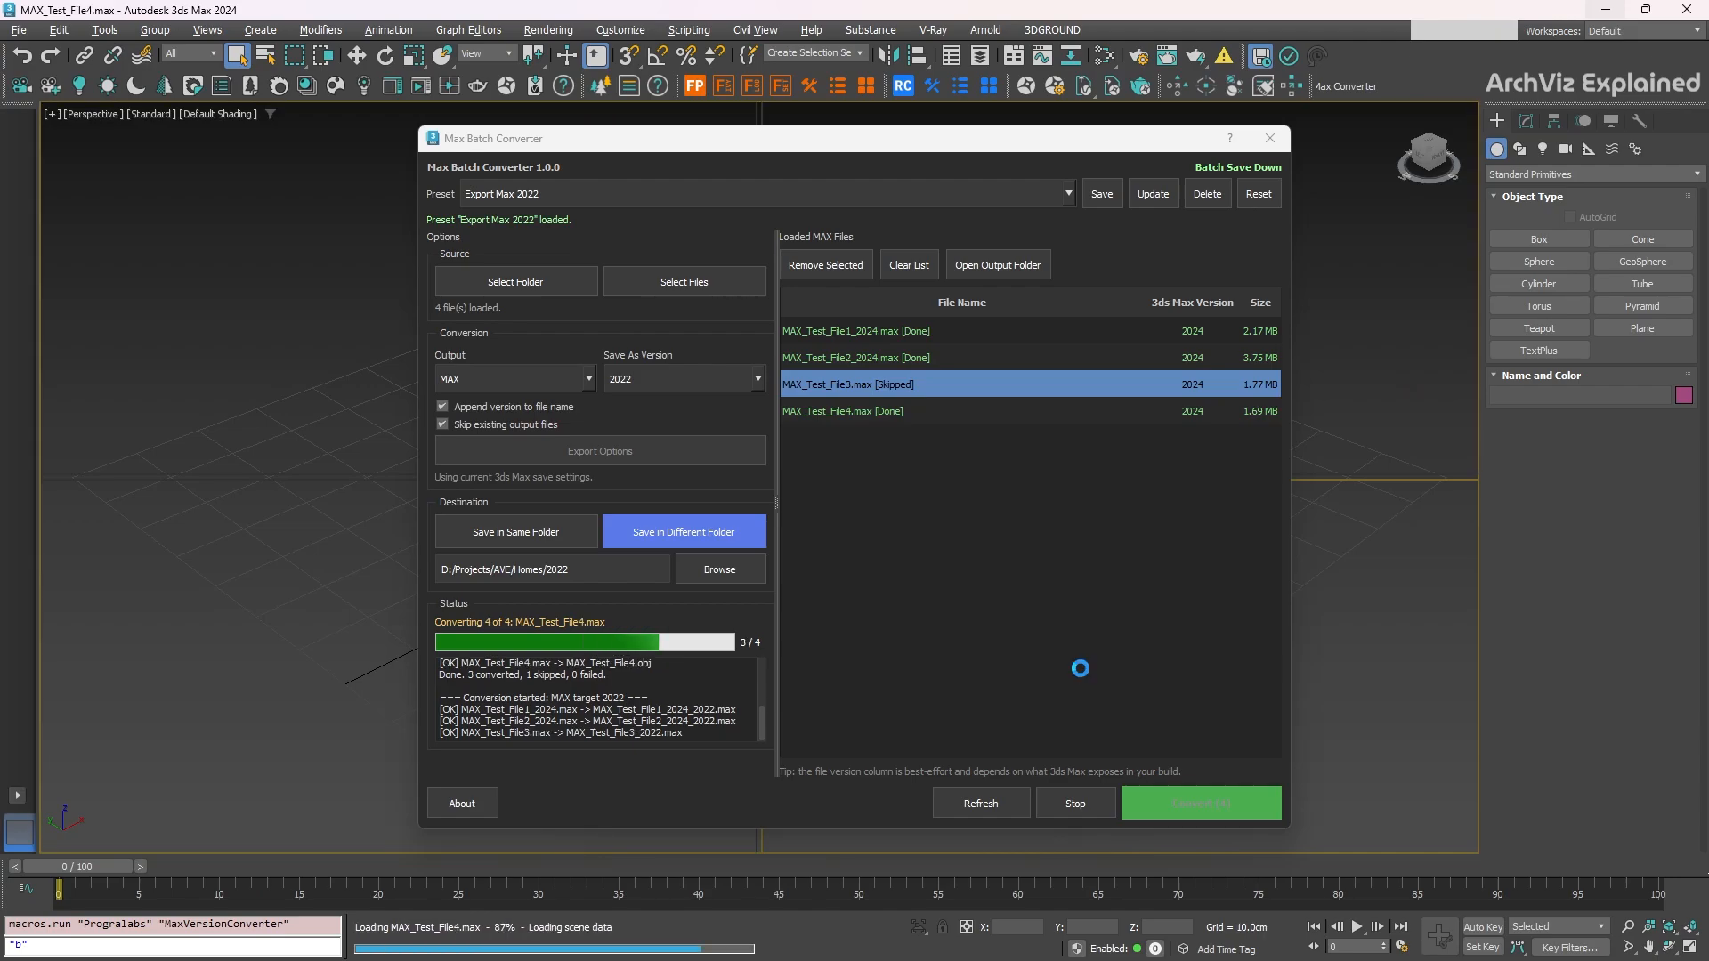
Open the output folder in File Explorer, select the four converted 2022 MAX files to inspect them, and close the folder.
{"action": "left_click", "coordinate": [1001, 266]}
{"action": "left_click", "coordinate": [455, 419]}
{"action": "left_click", "coordinate": [462, 494], "text": "shift"}
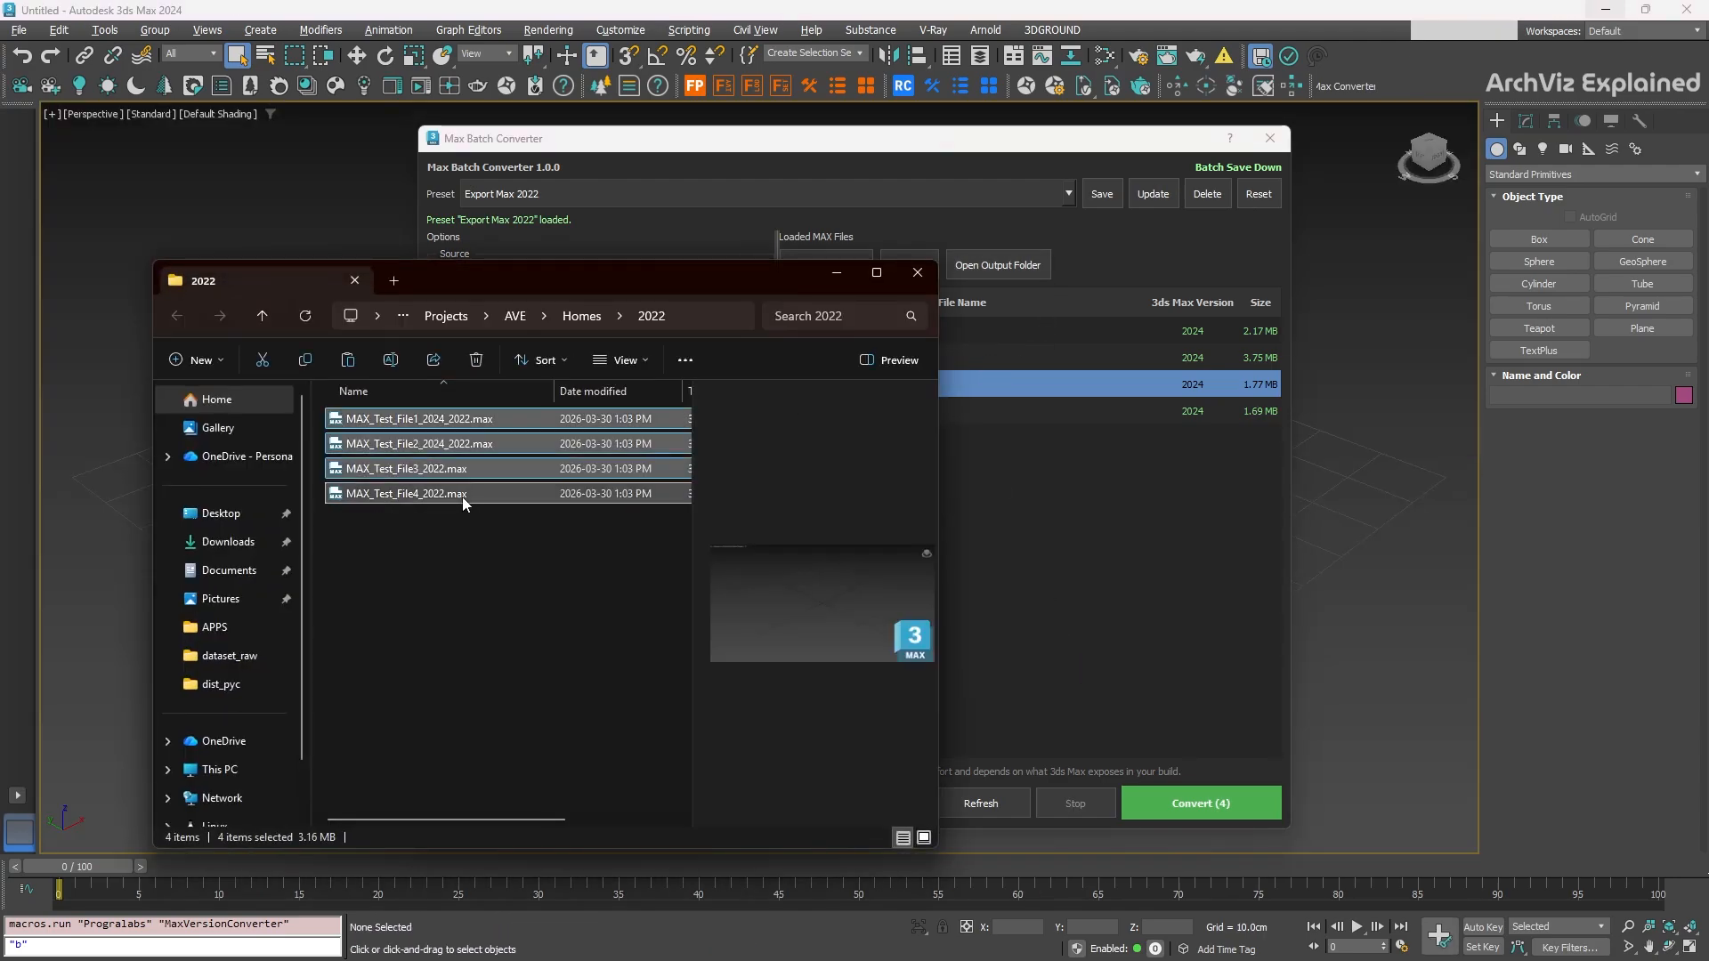
{"action": "left_click", "coordinate": [522, 661]}
{"action": "left_click", "coordinate": [917, 273]}
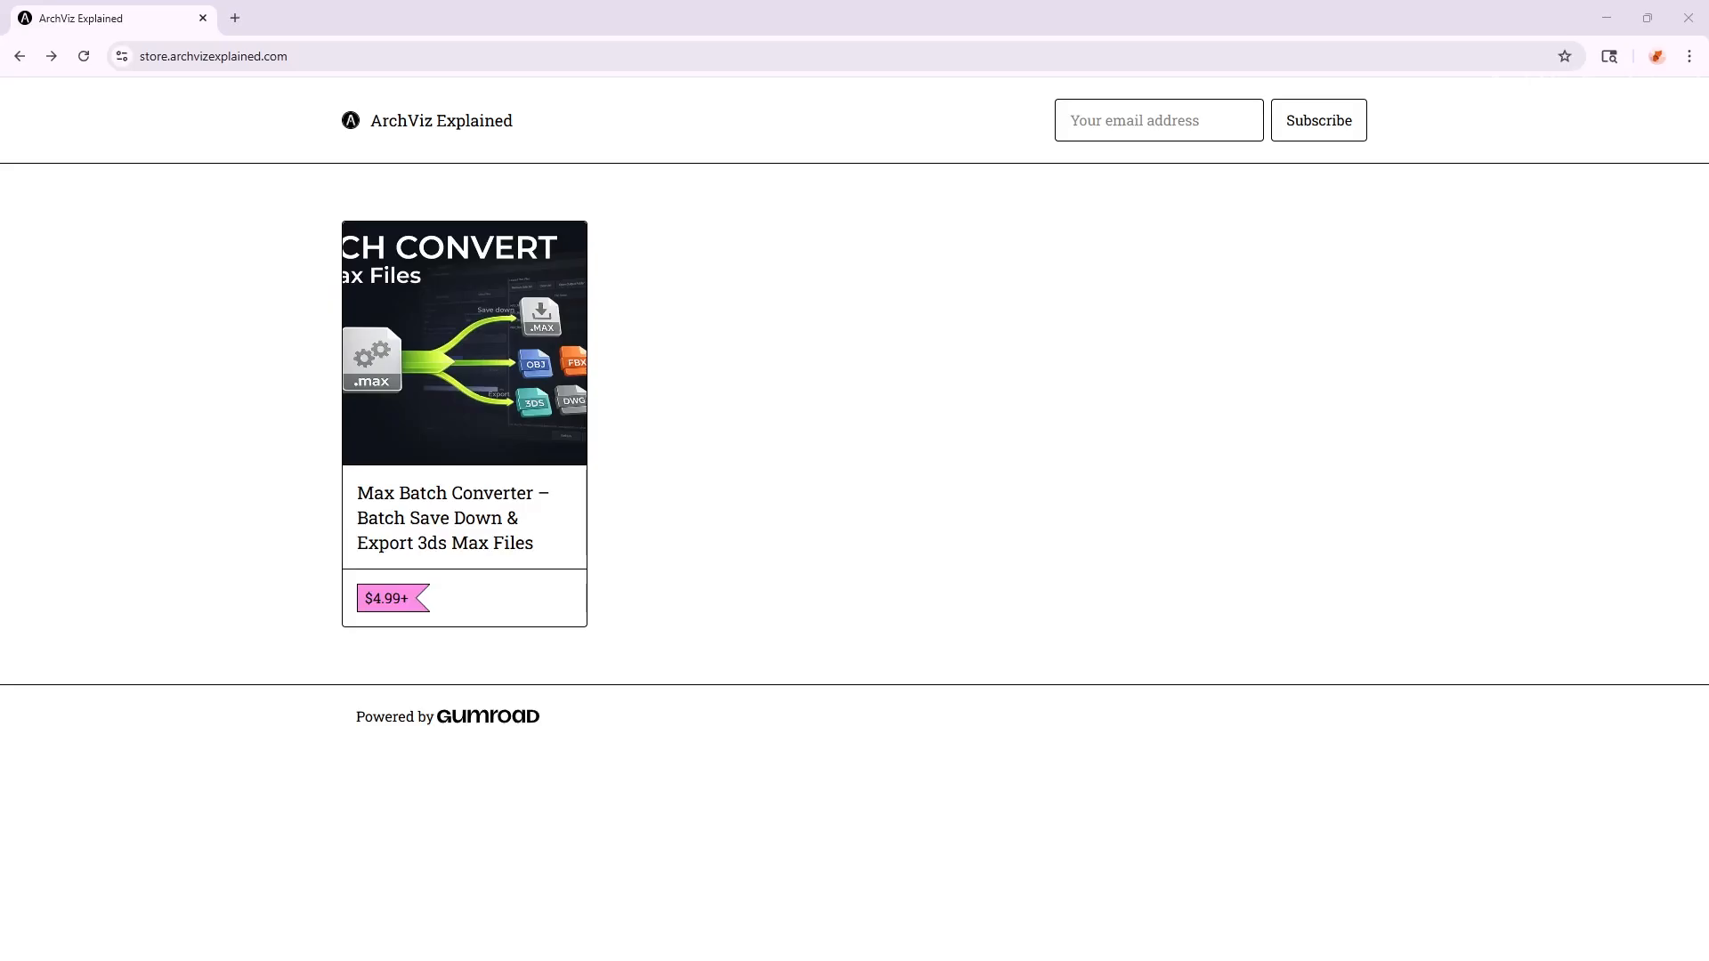
In the web browser, open the Max Batch Converter product page in the ArchViz Explained store and look through it.
{"action": "left_click", "coordinate": [532, 434]}
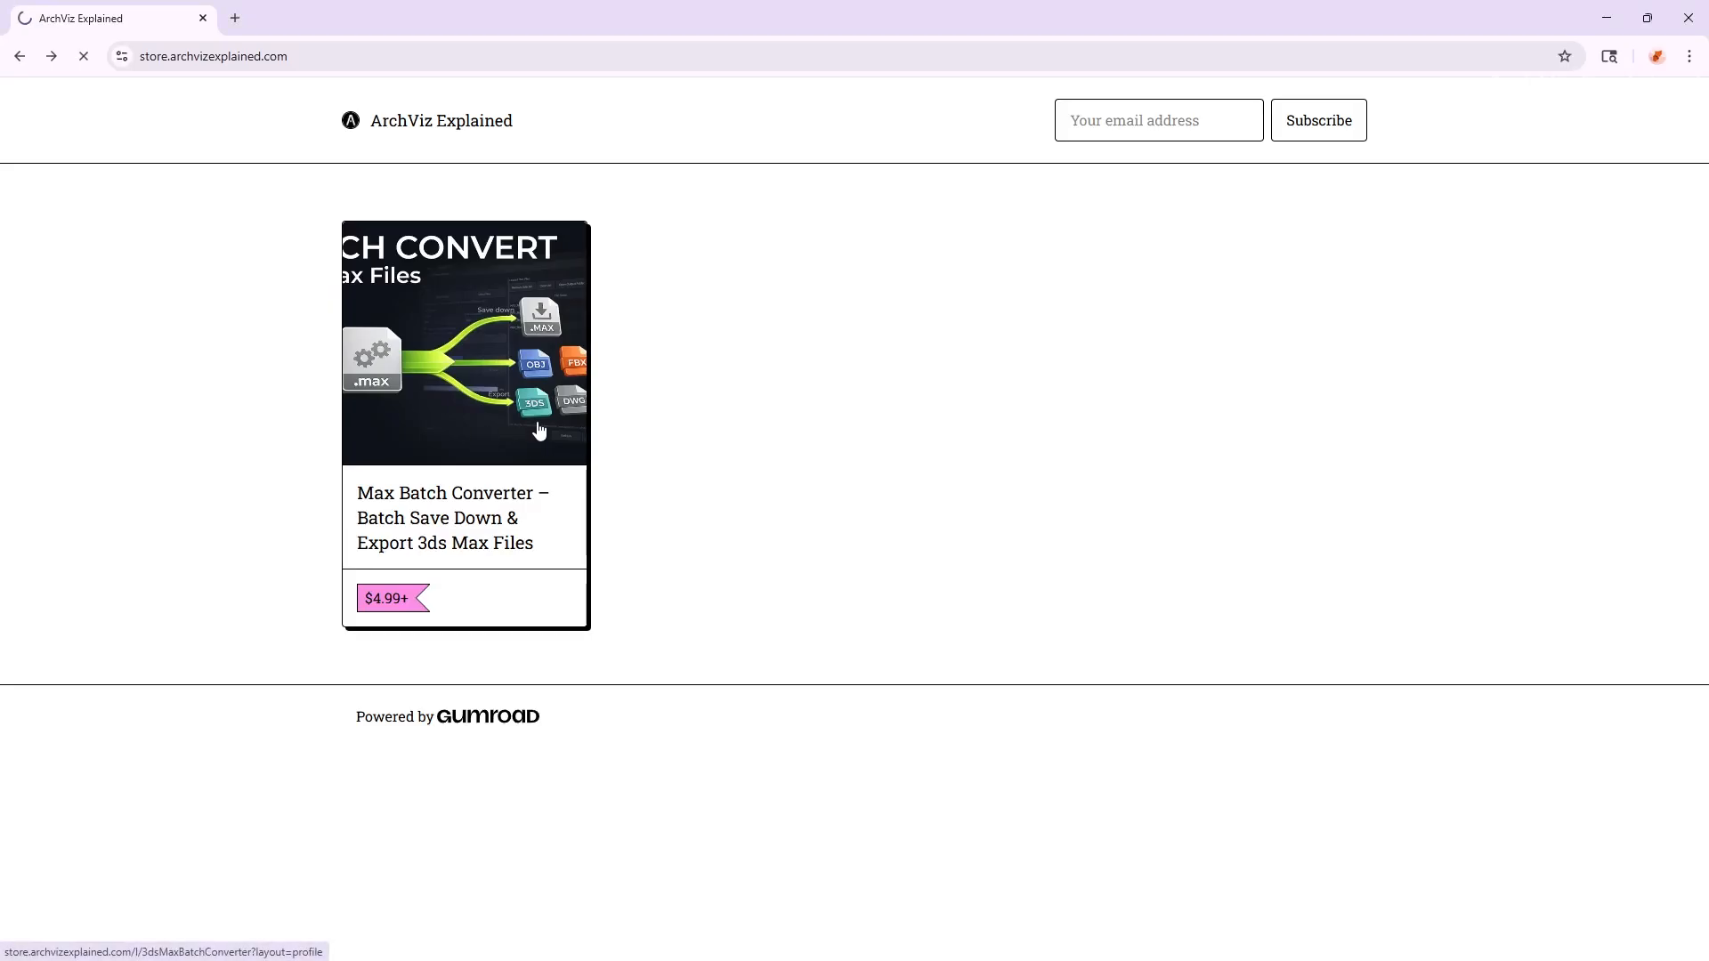
{"action": "scroll", "coordinate": [241, 419], "scroll_direction": "down", "scroll_amount": 2}
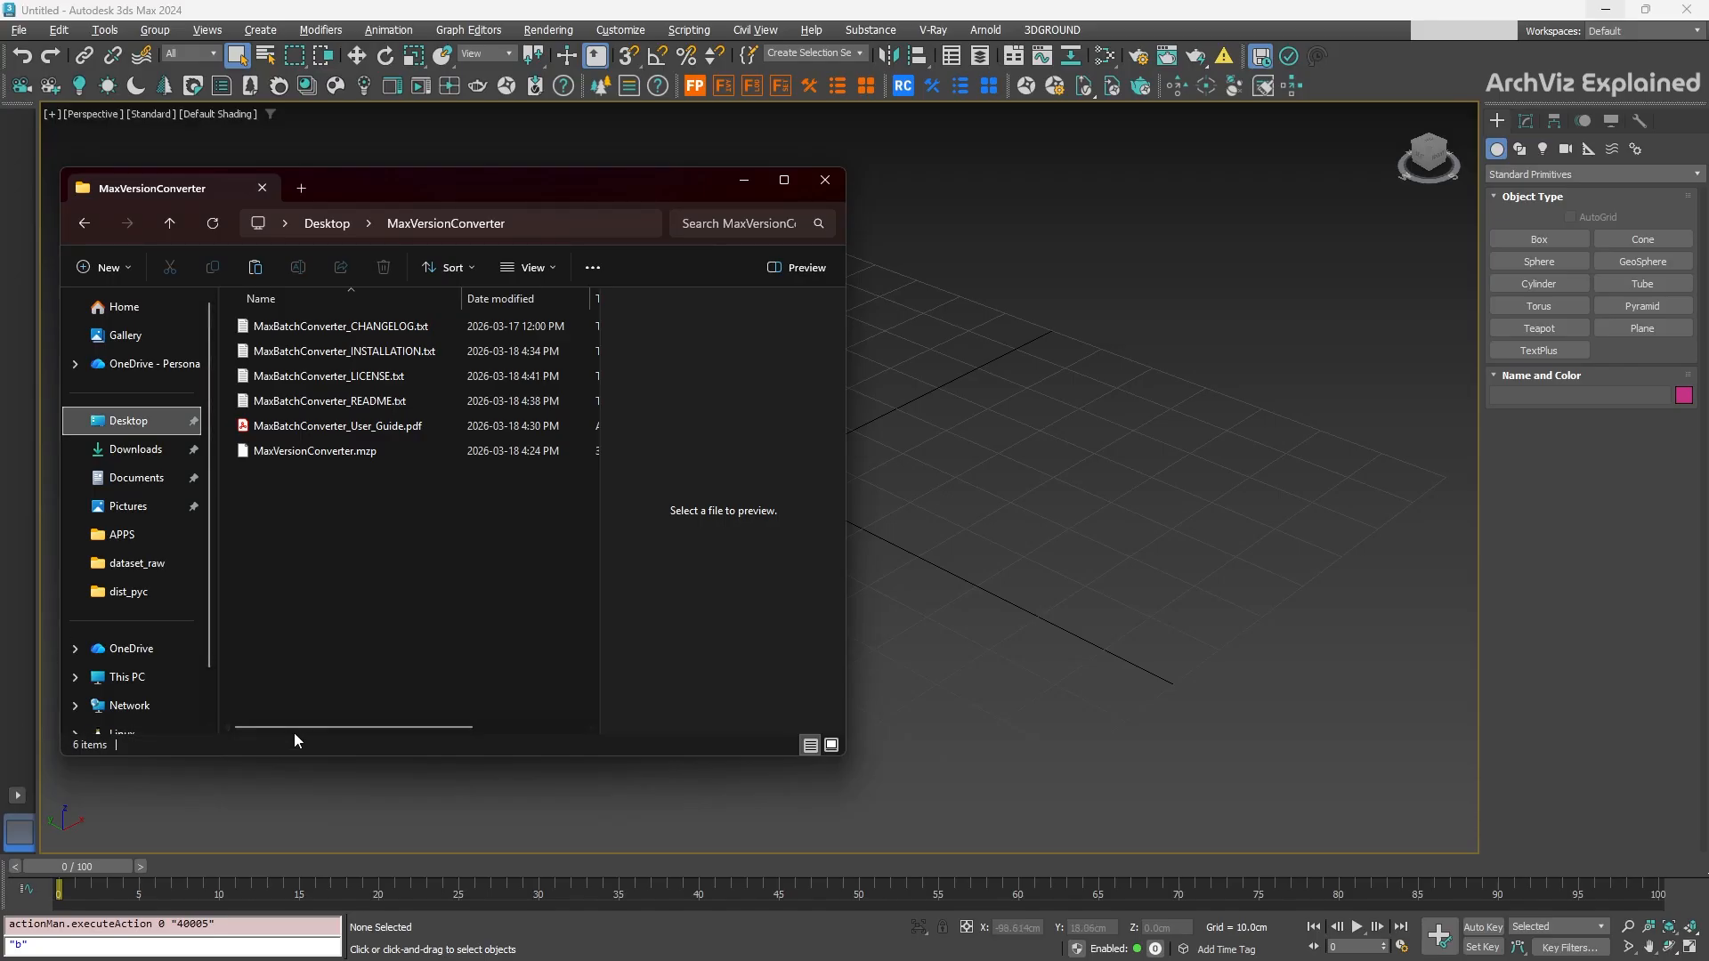
Install MaxVersionConverter.mzp from the MaxVersionConverter folder into 3ds Max and agree to open the Customize User Interface dialog.
{"action": "left_click", "coordinate": [346, 454]}
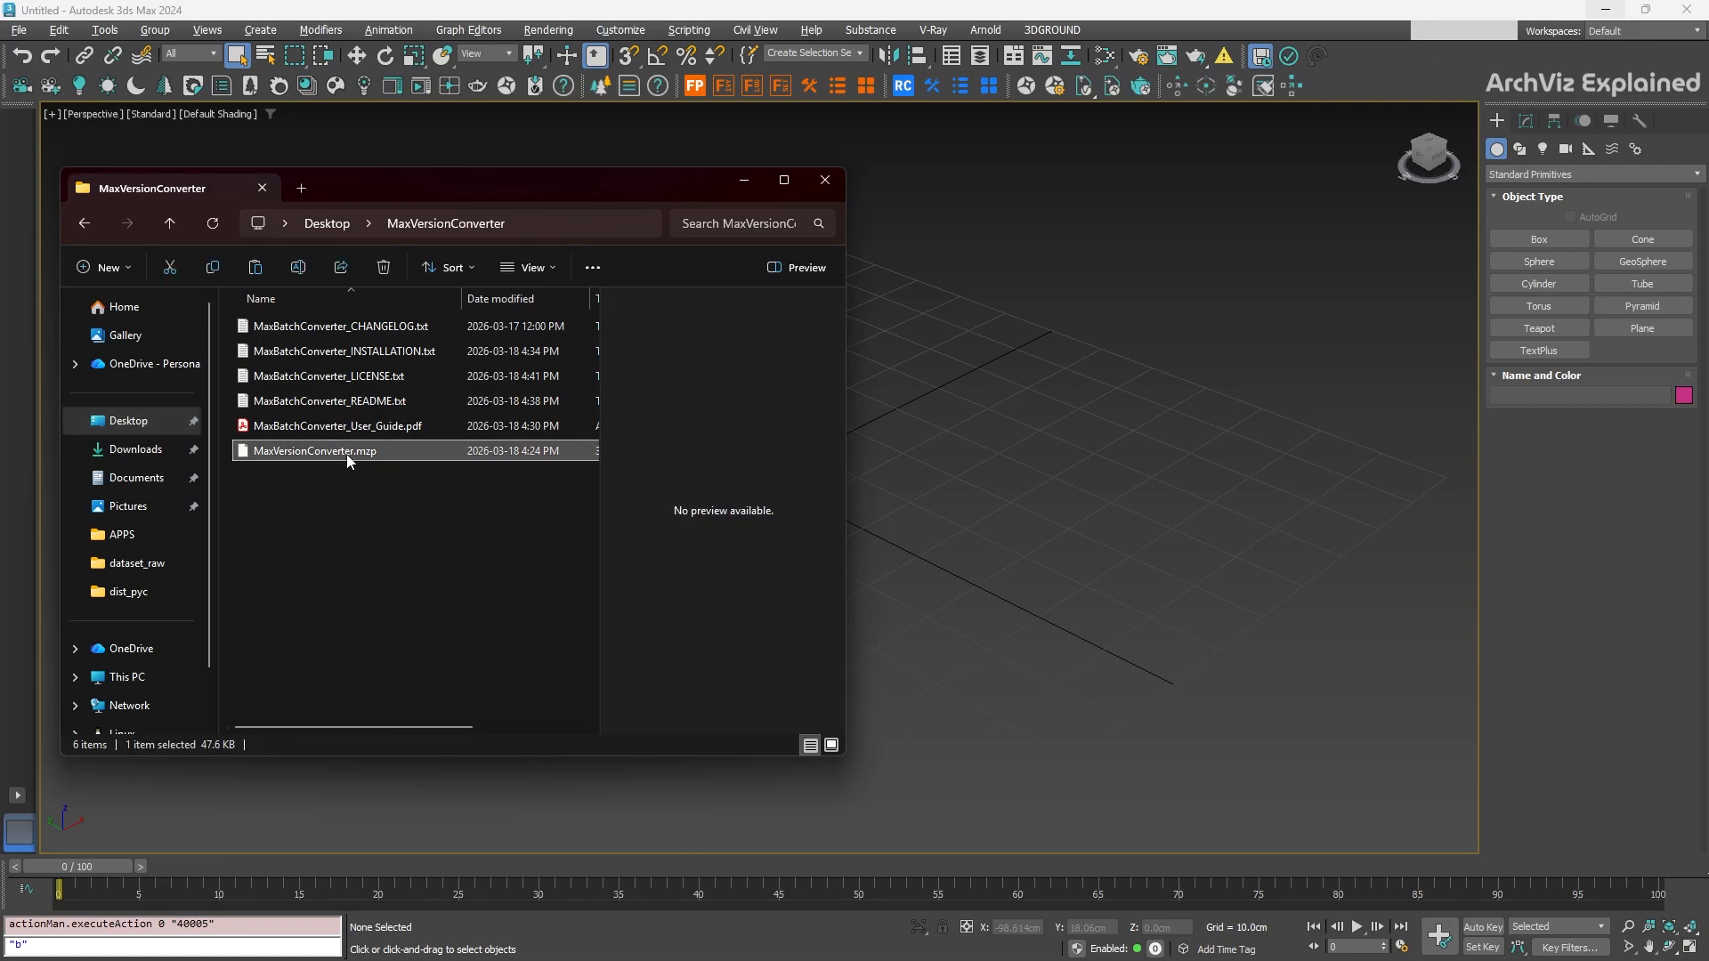
{"action": "left_click_drag", "start_coordinate": [346, 454], "coordinate": [1060, 497]}
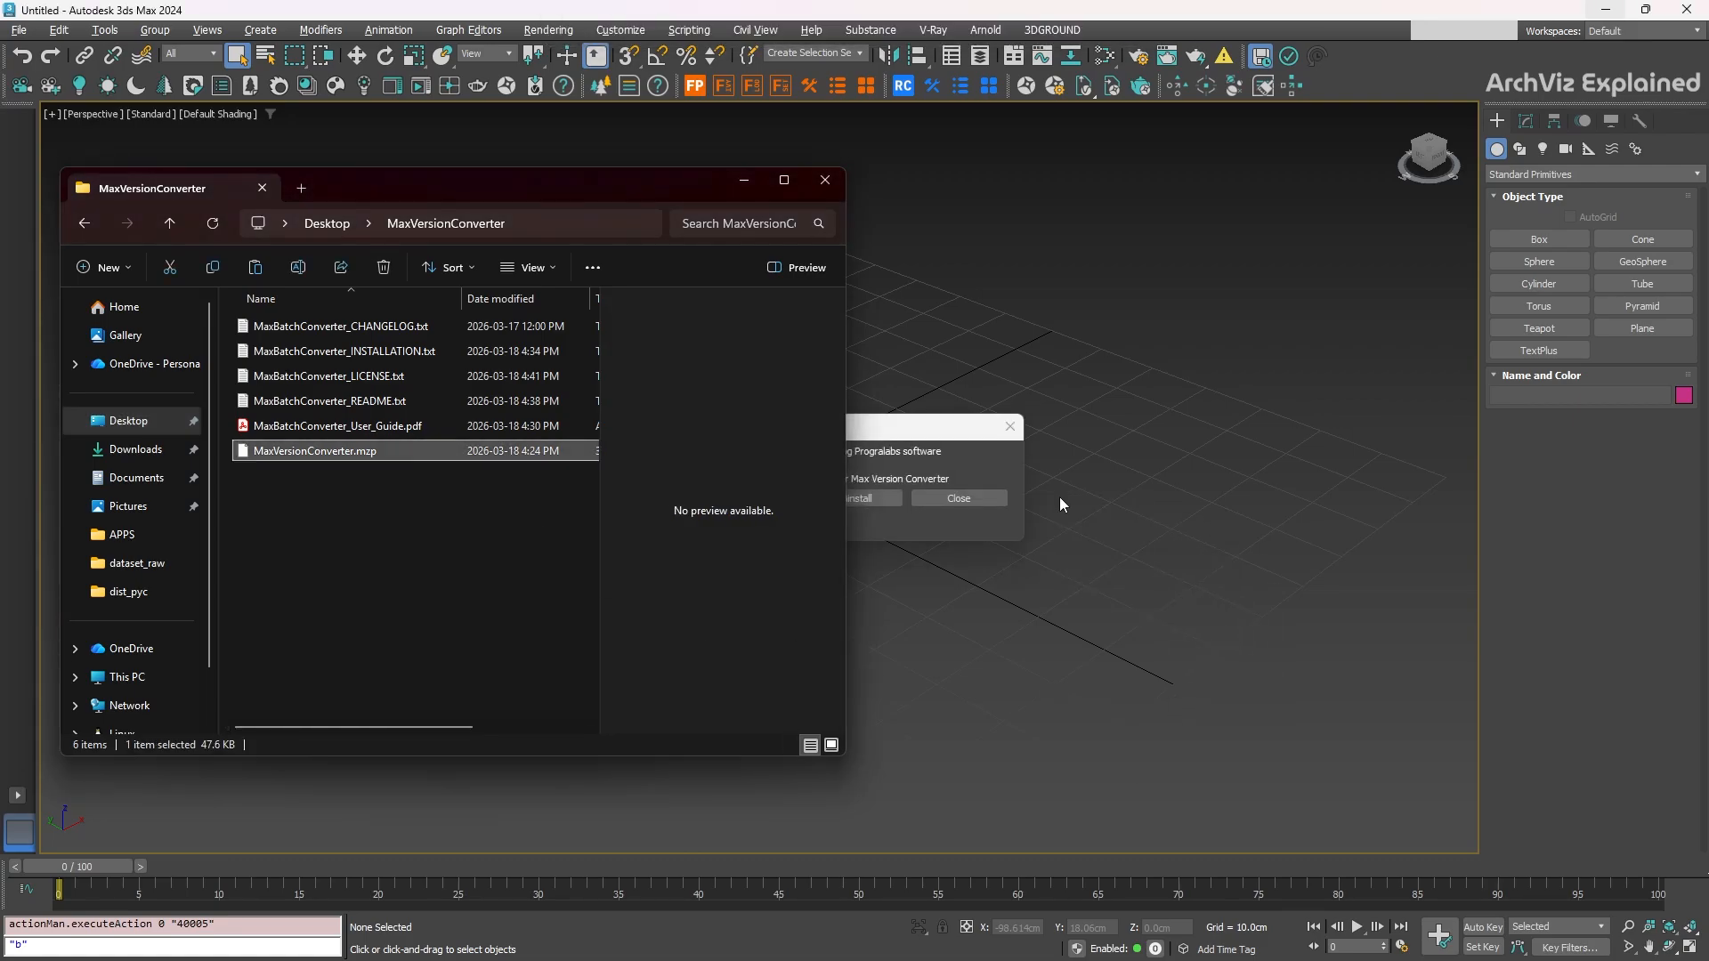
{"action": "left_click", "coordinate": [926, 442]}
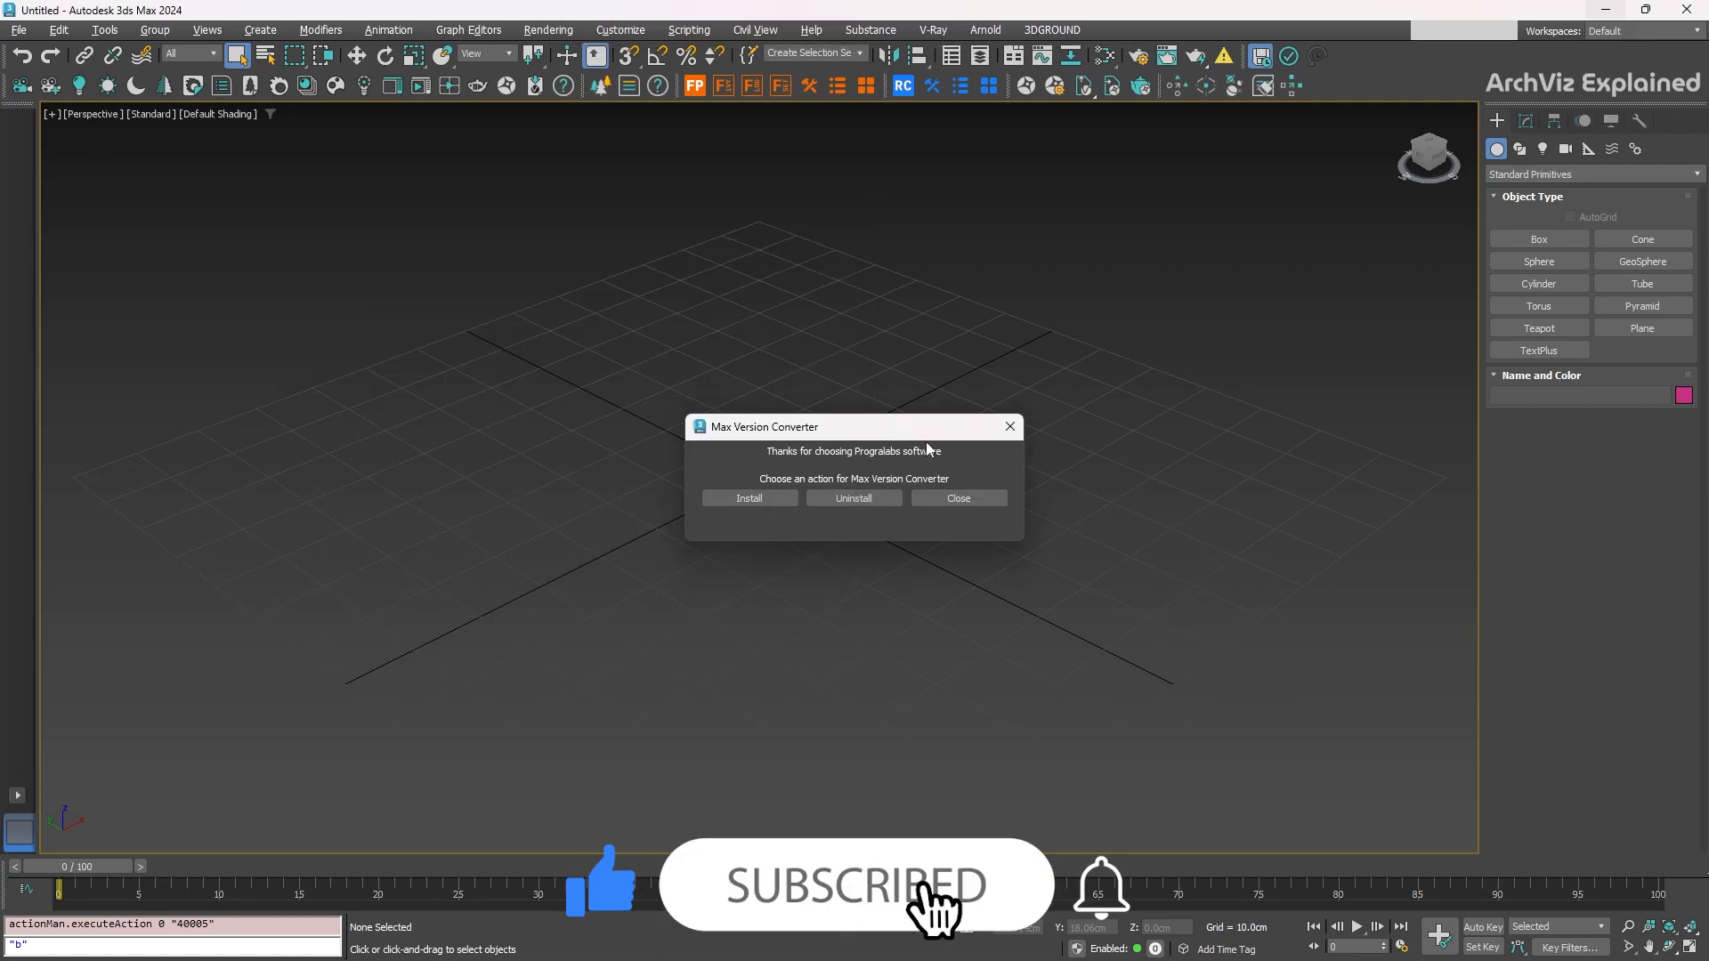
{"action": "left_click", "coordinate": [744, 500]}
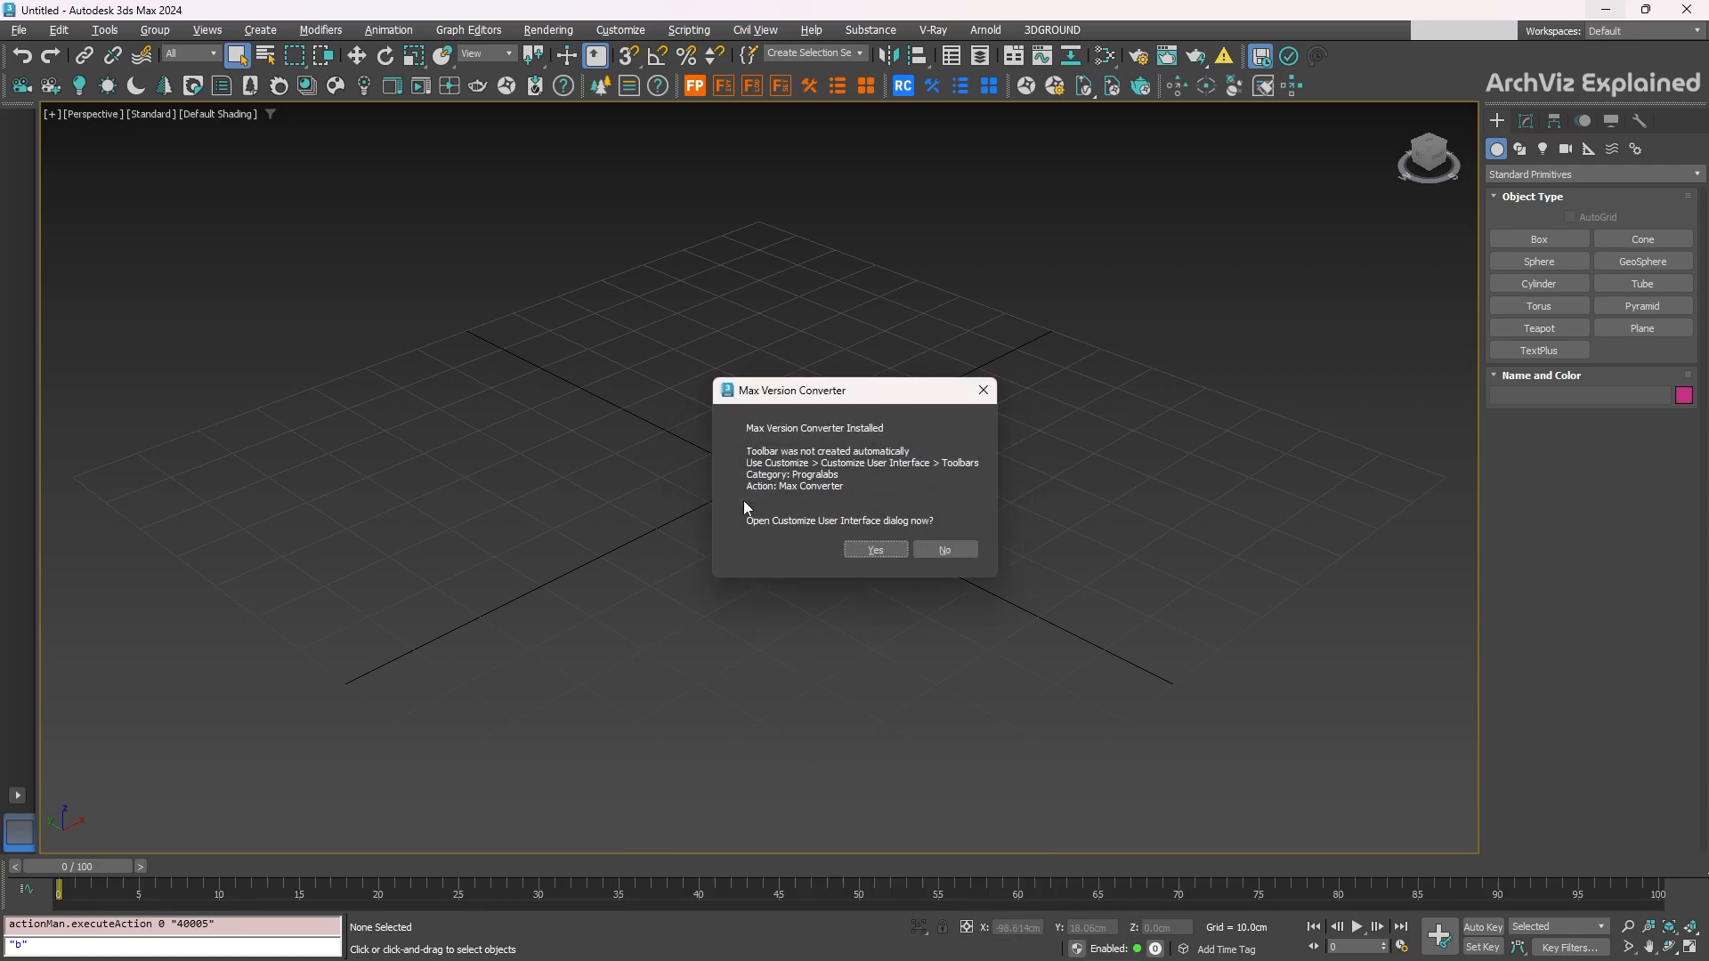
{"action": "left_click", "coordinate": [874, 550]}
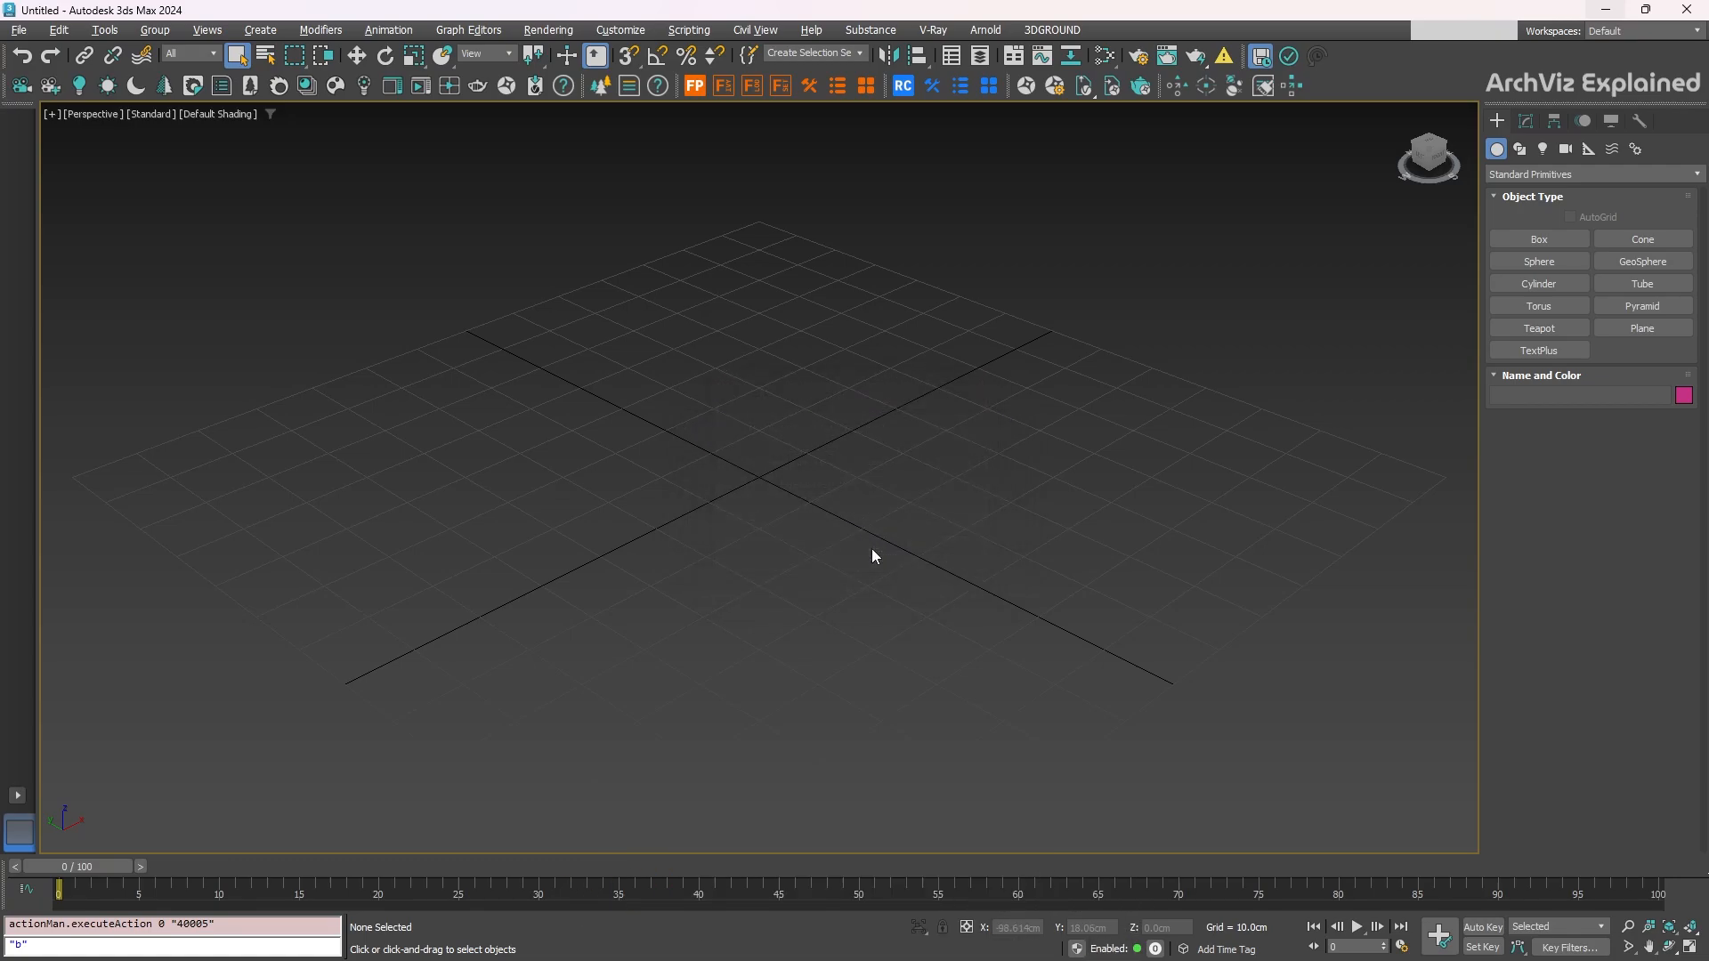
Create a toolbar named ProgralabsTools and add the Max Version Converter action from the Progralabs category to it.
{"action": "left_click", "coordinate": [385, 274]}
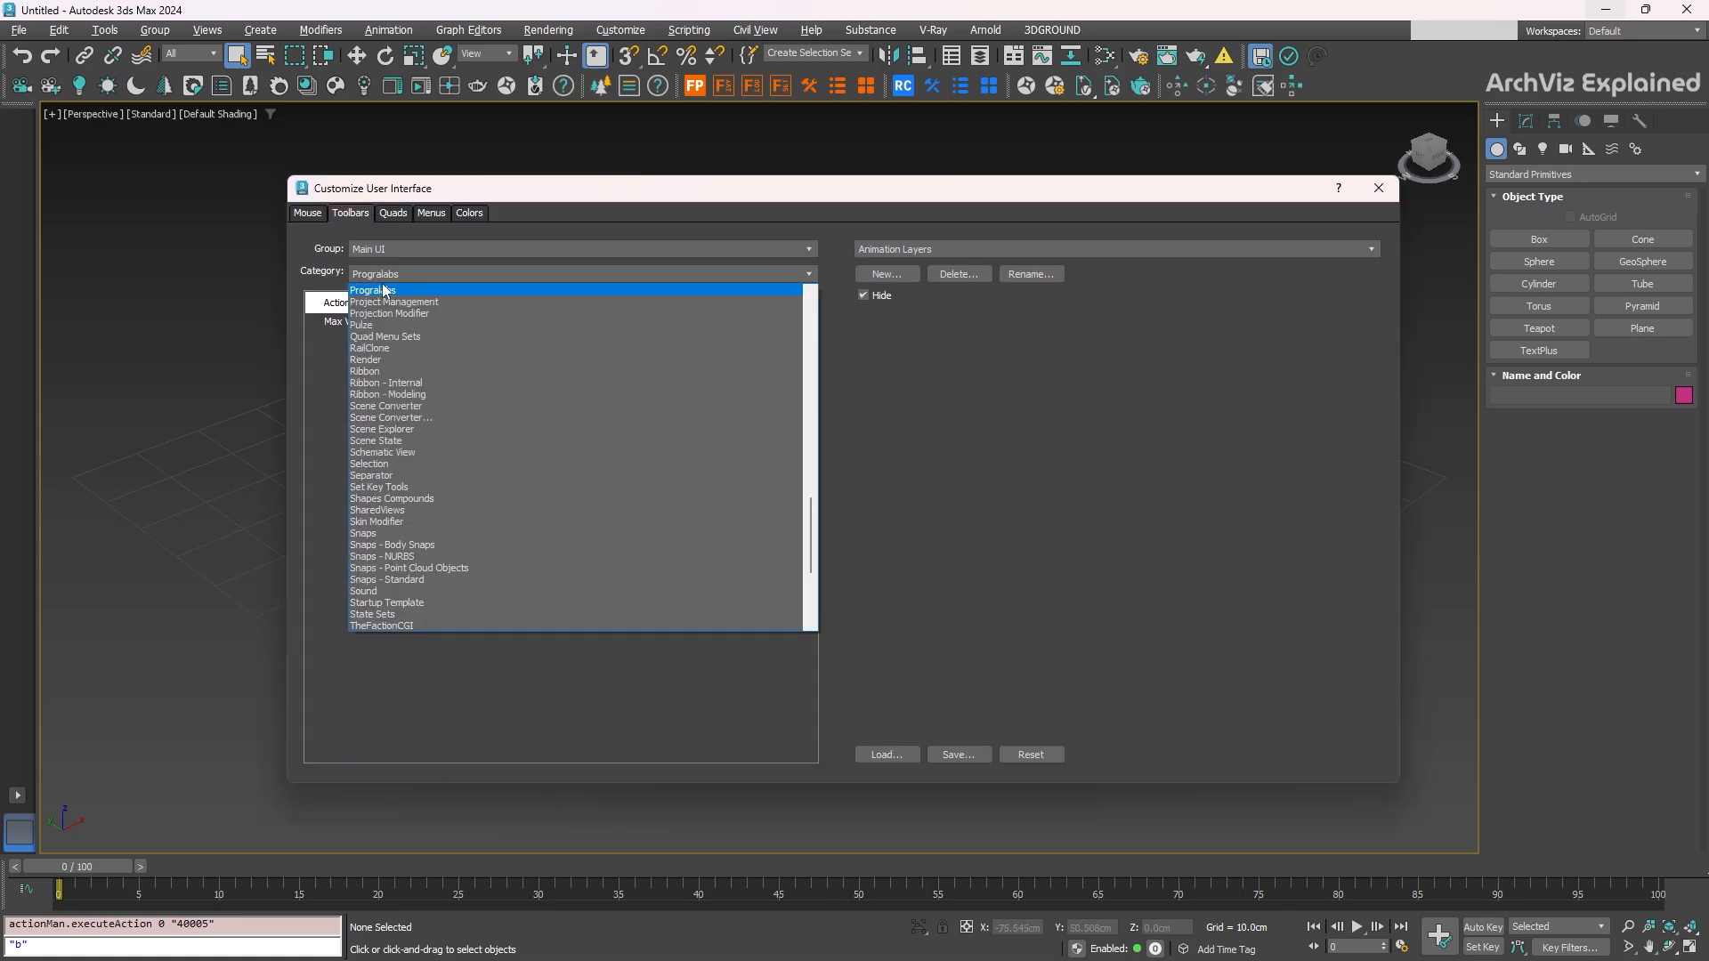
{"action": "left_click", "coordinate": [382, 295]}
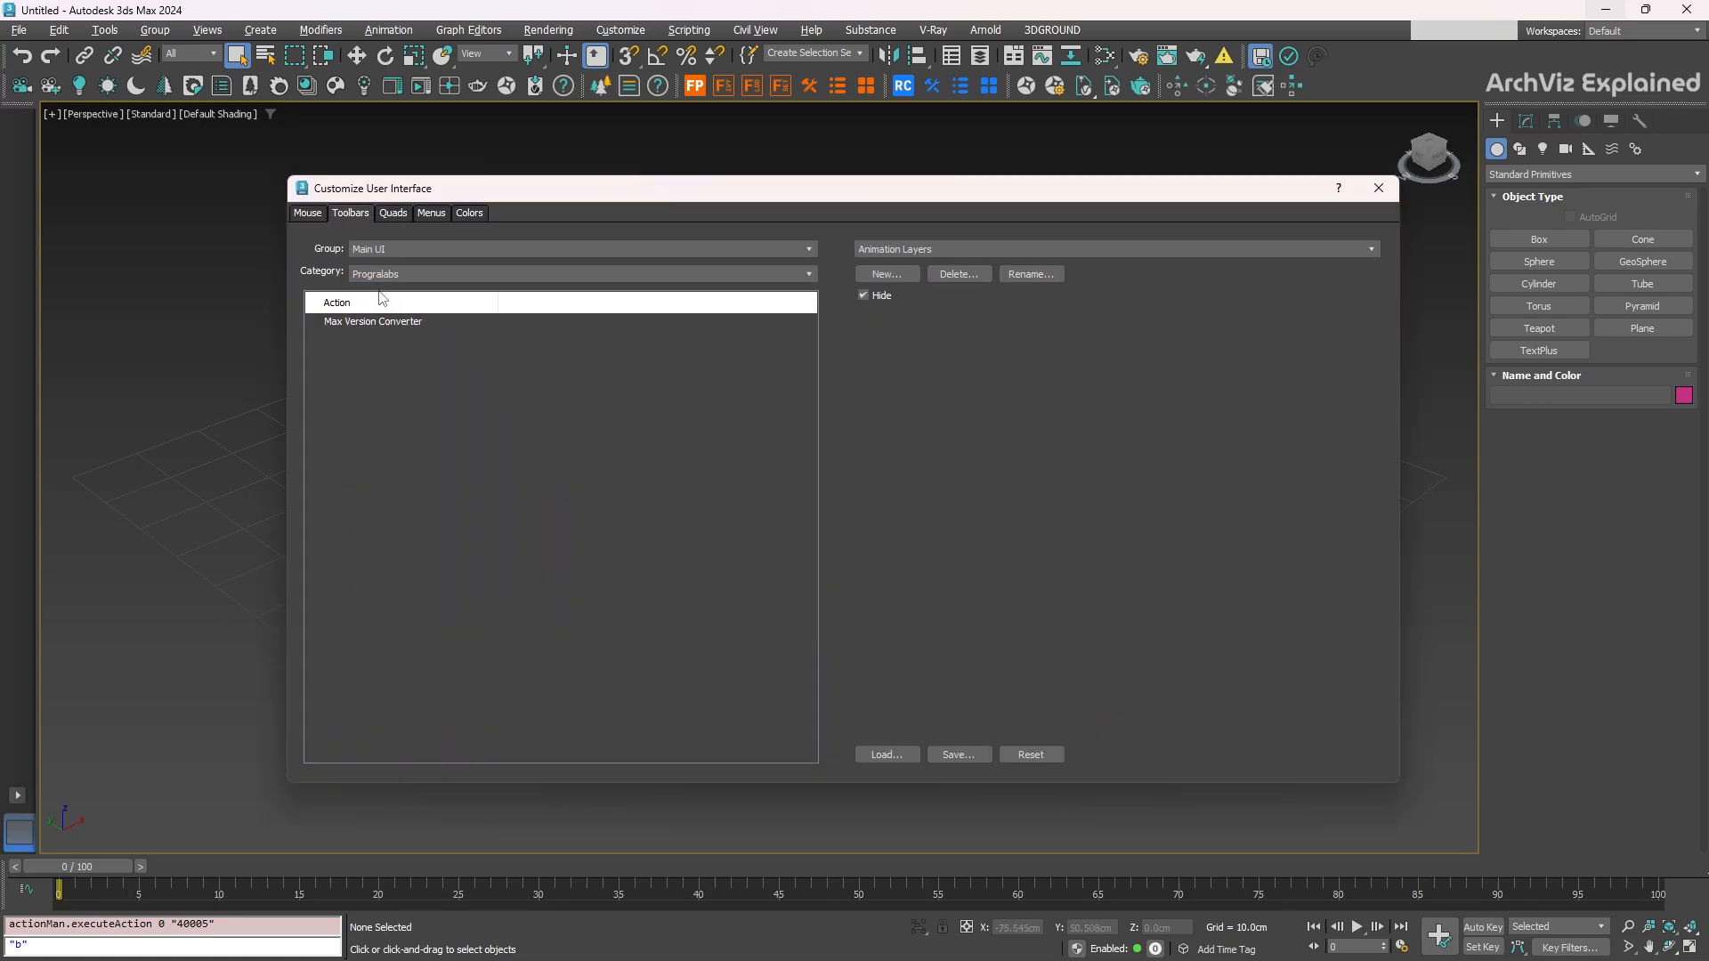
{"action": "left_click", "coordinate": [905, 281]}
{"action": "type", "text": "Progralabs Tools"}
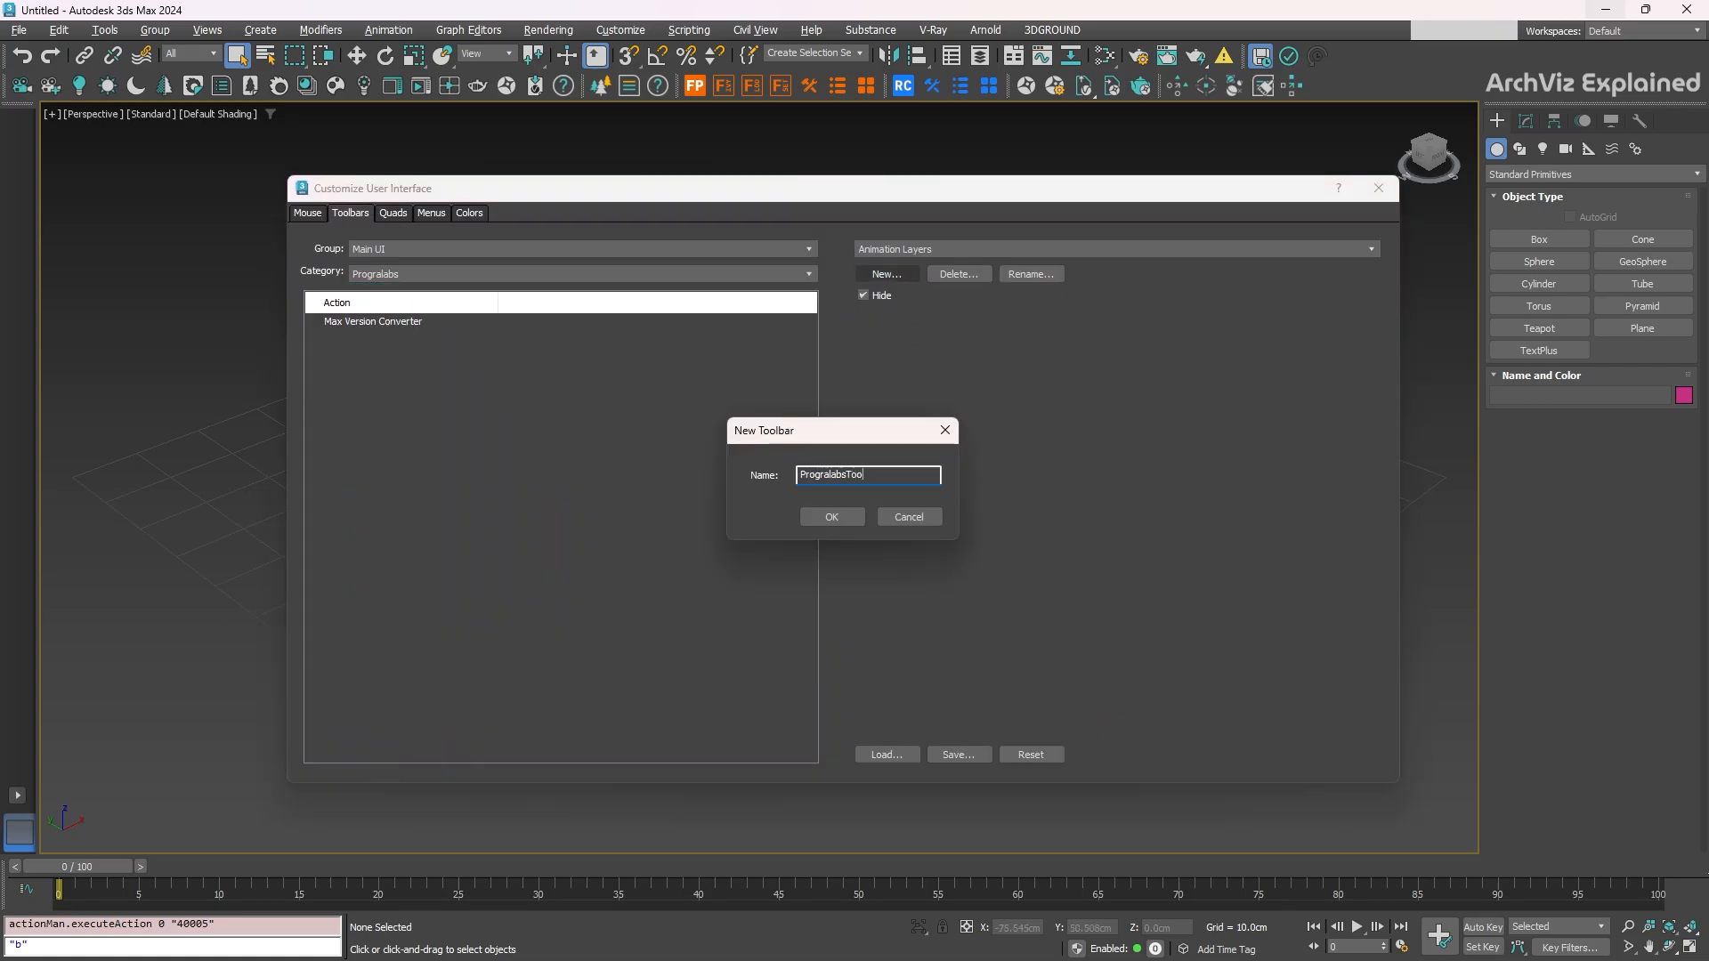
{"action": "key", "text": "Return"}
{"action": "left_click_drag", "start_coordinate": [374, 321], "coordinate": [1332, 96]}
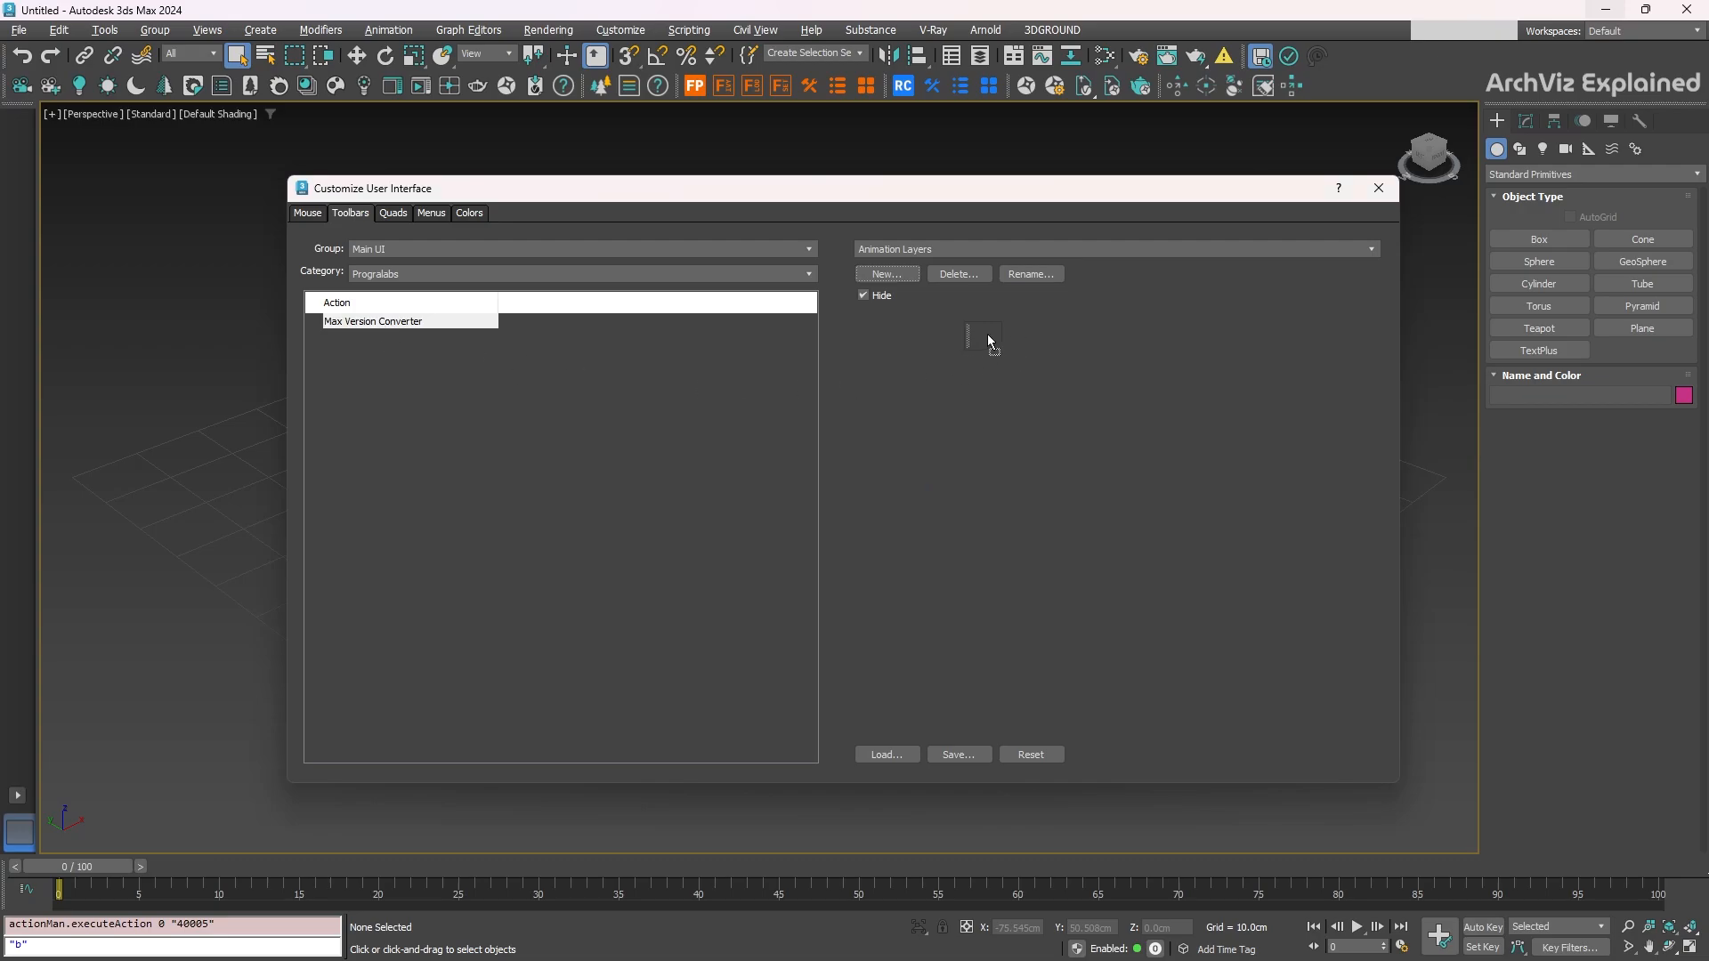
{"action": "key", "text": "Escape"}
Launch the Max Converter and load the MAX files from the D:/Projects/AVE/Homes folder.
{"action": "left_click", "coordinate": [1331, 89]}
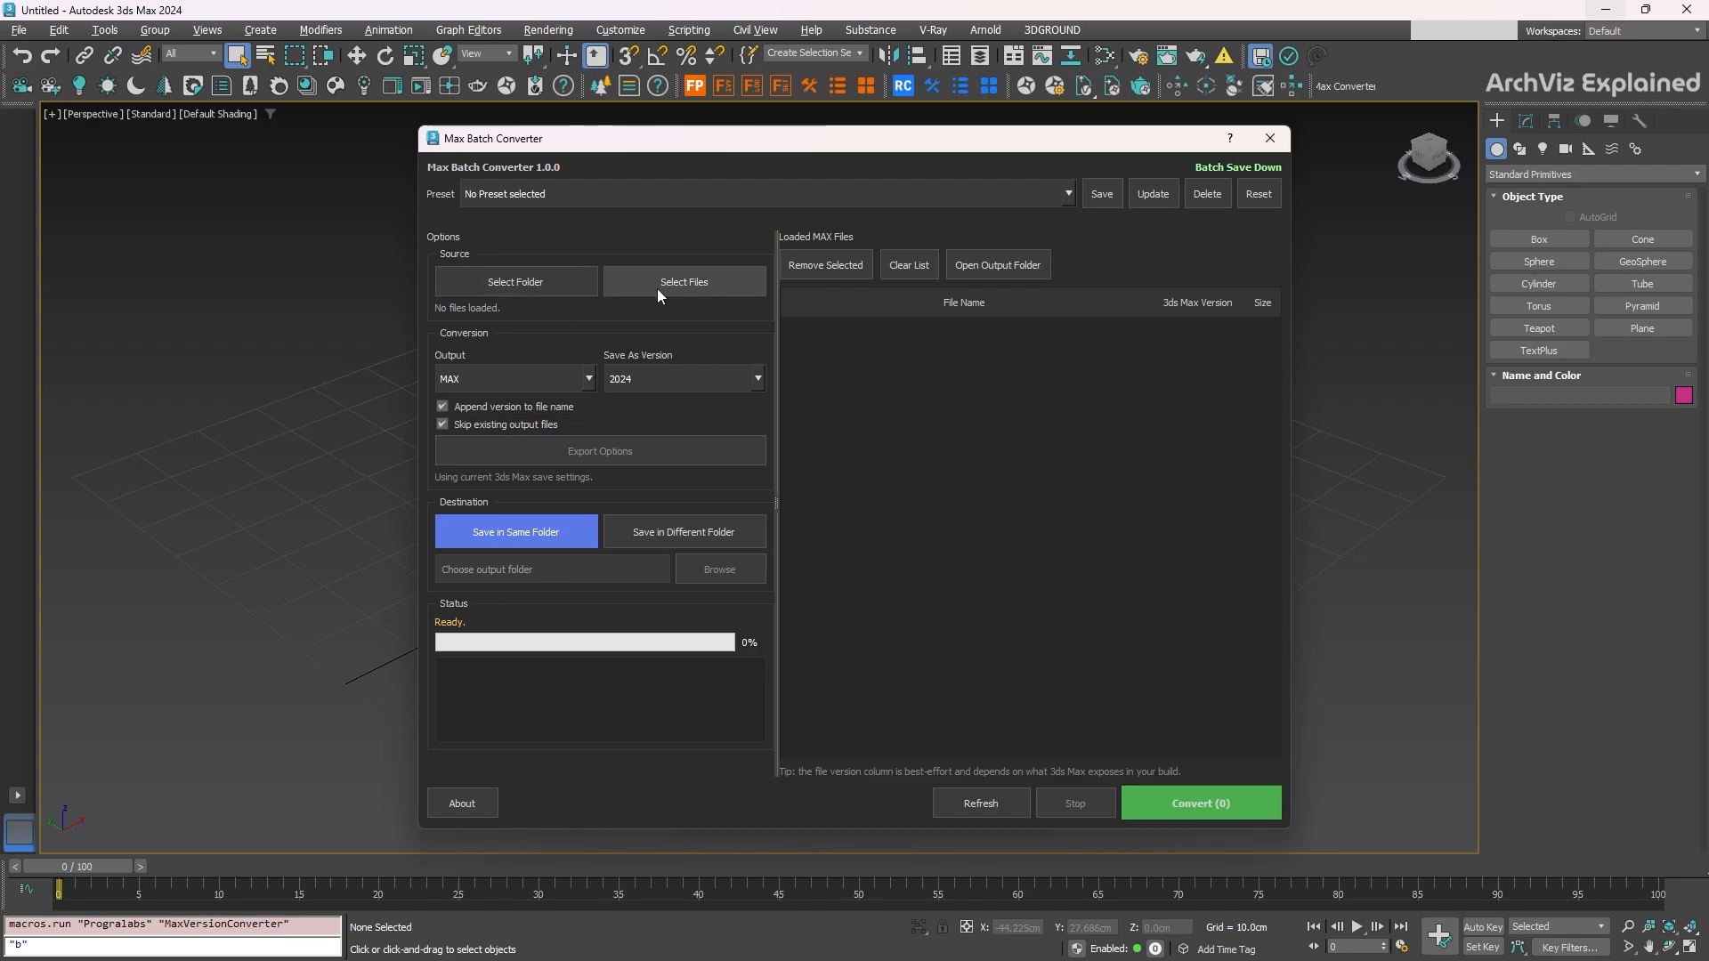
{"action": "left_click", "coordinate": [511, 280]}
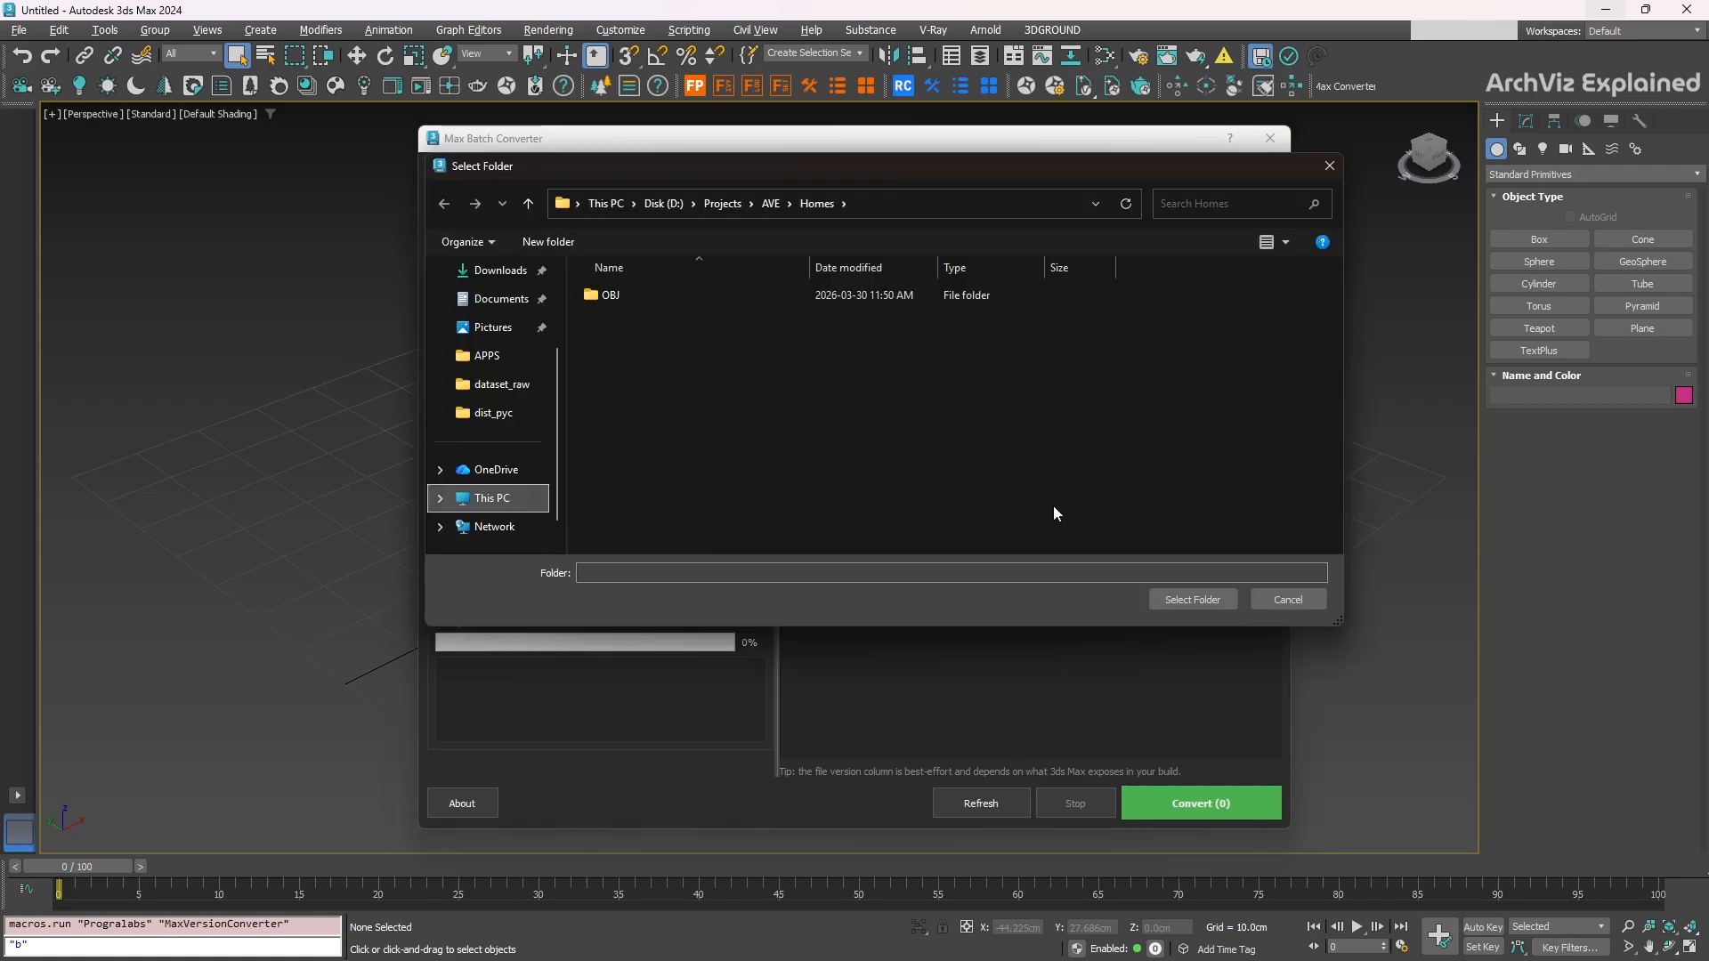
{"action": "left_click", "coordinate": [1192, 599]}
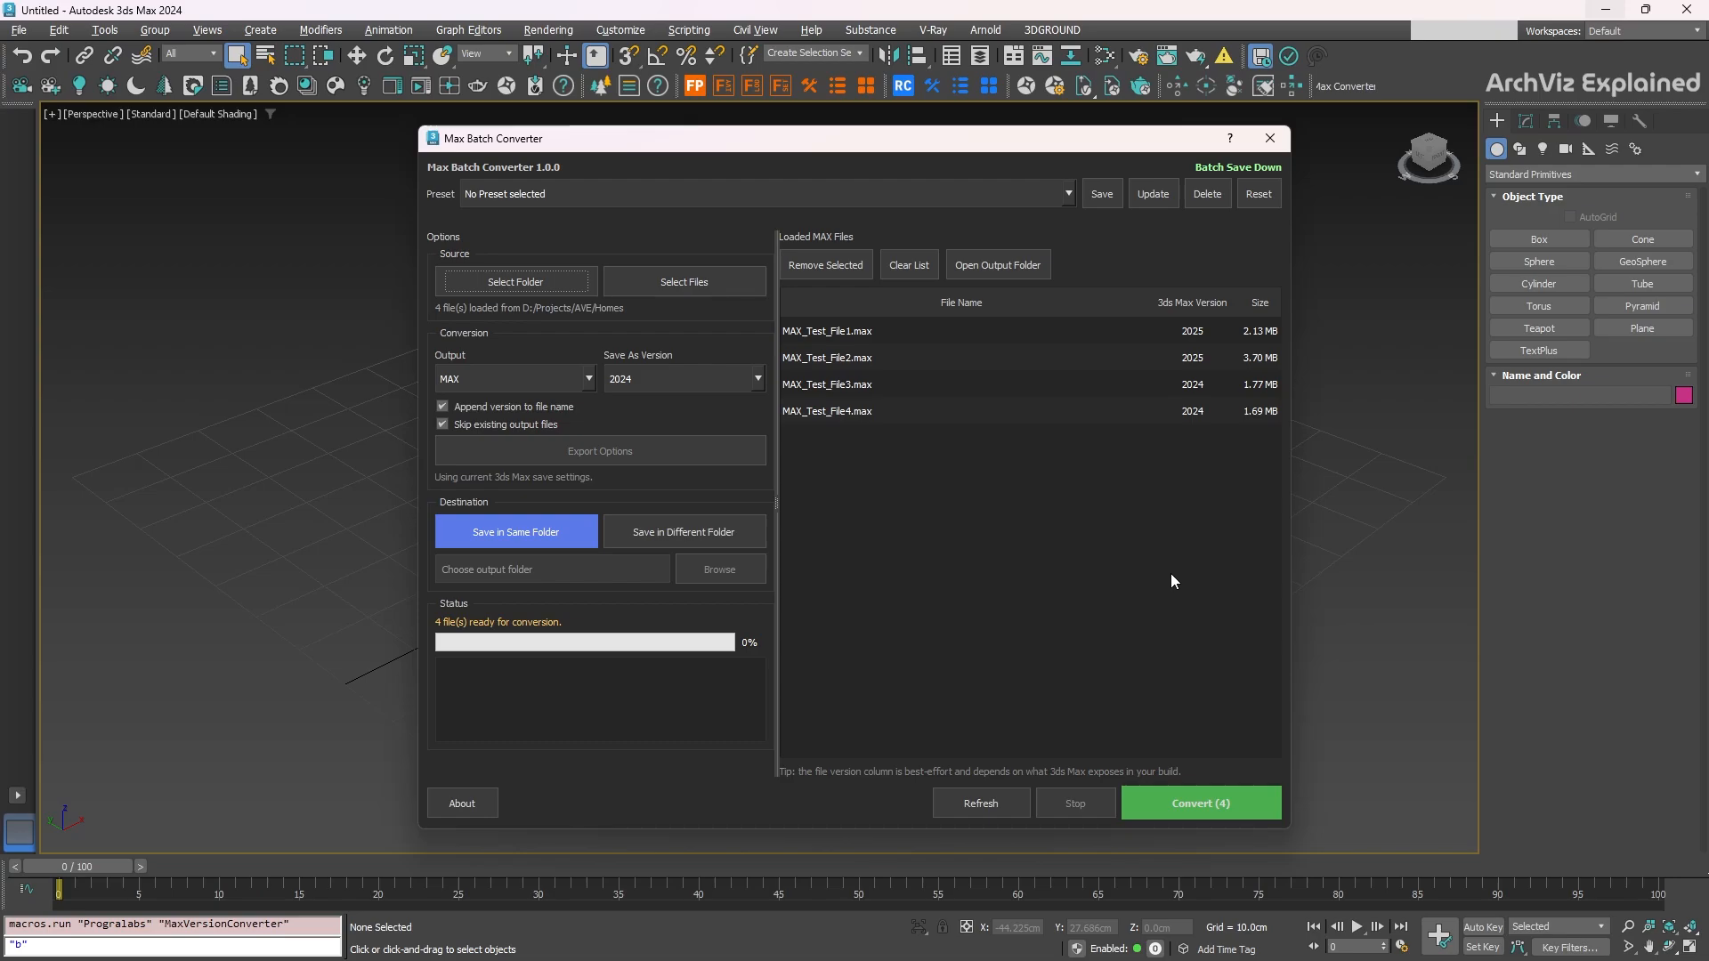
Remove MAX_Test_File4.max from the list of loaded MAX files.
{"action": "left_click", "coordinate": [1193, 332]}
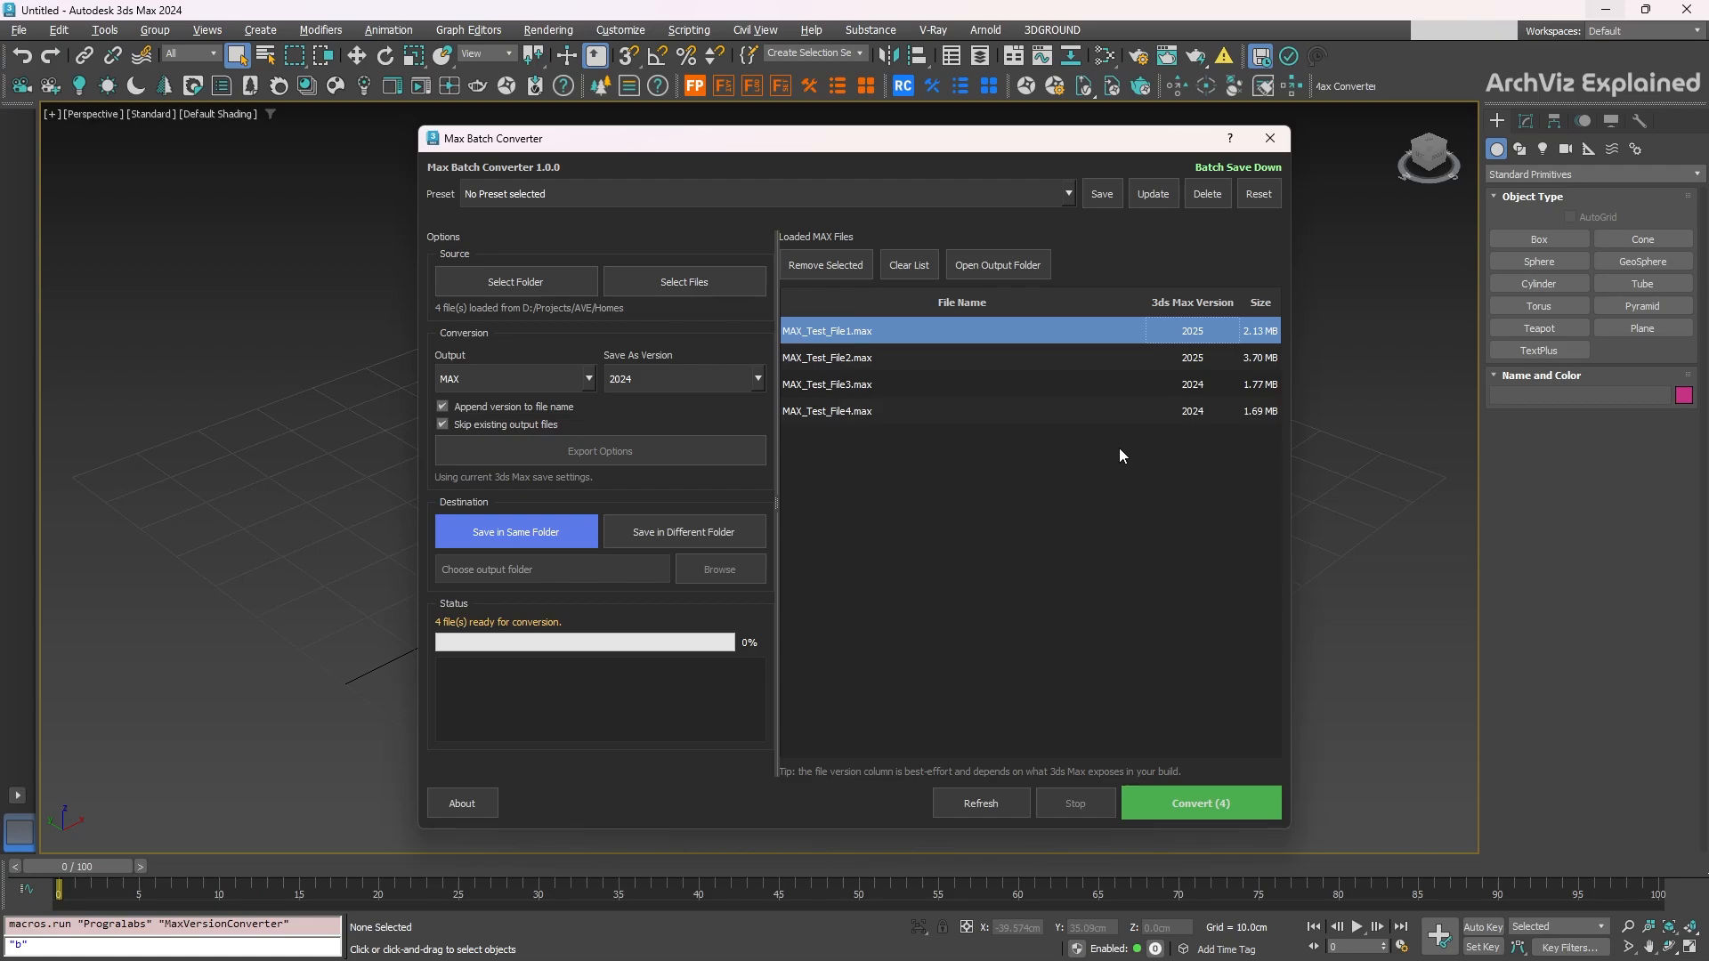
{"action": "left_click", "coordinate": [853, 387]}
{"action": "left_click", "coordinate": [872, 362], "text": "shift"}
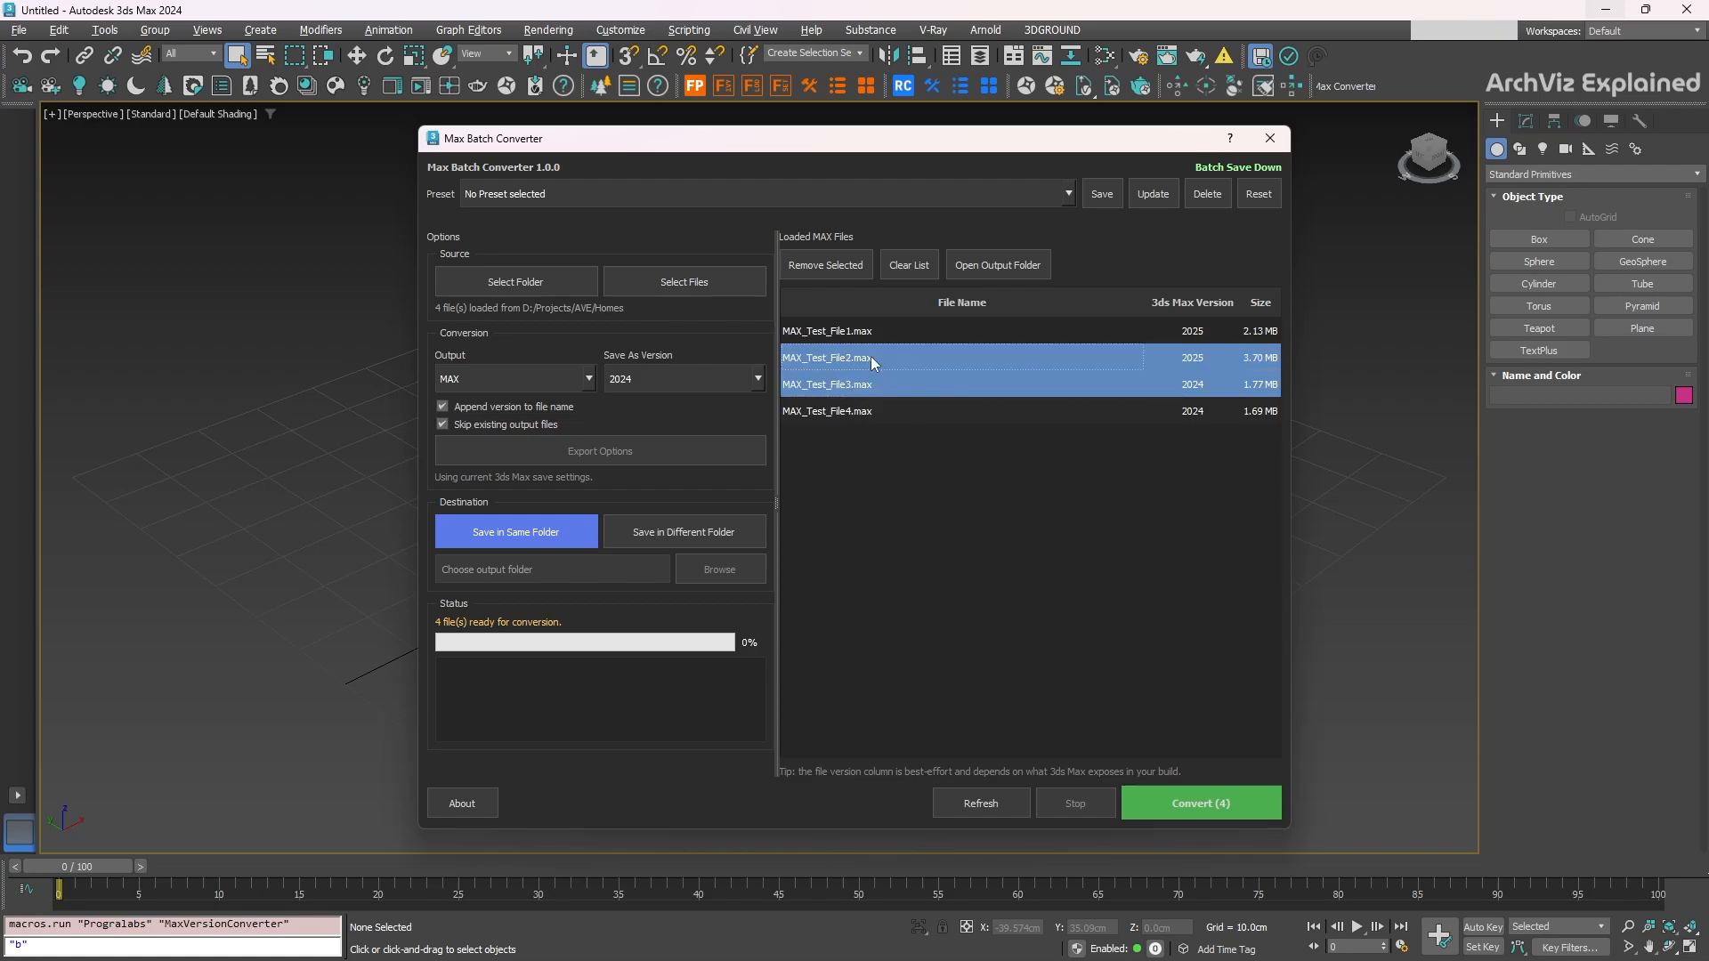
{"action": "left_click", "coordinate": [868, 333], "text": "shift"}
{"action": "left_click", "coordinate": [846, 408]}
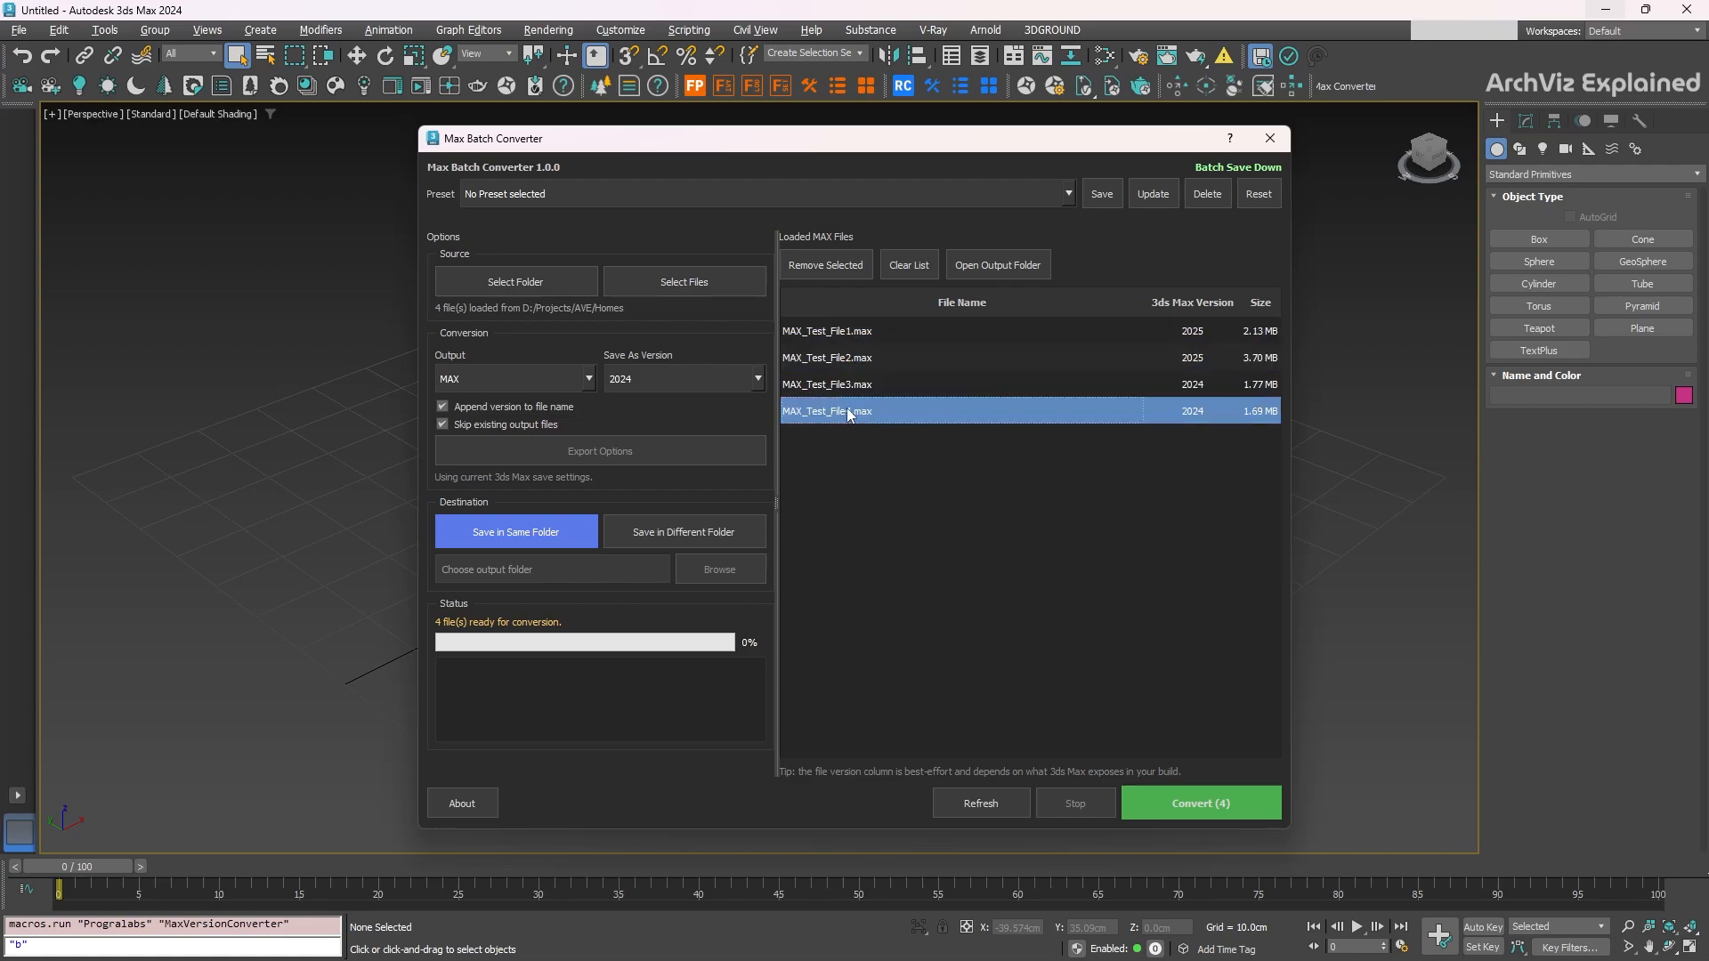
{"action": "left_click", "coordinate": [817, 265]}
{"action": "left_click", "coordinate": [836, 331]}
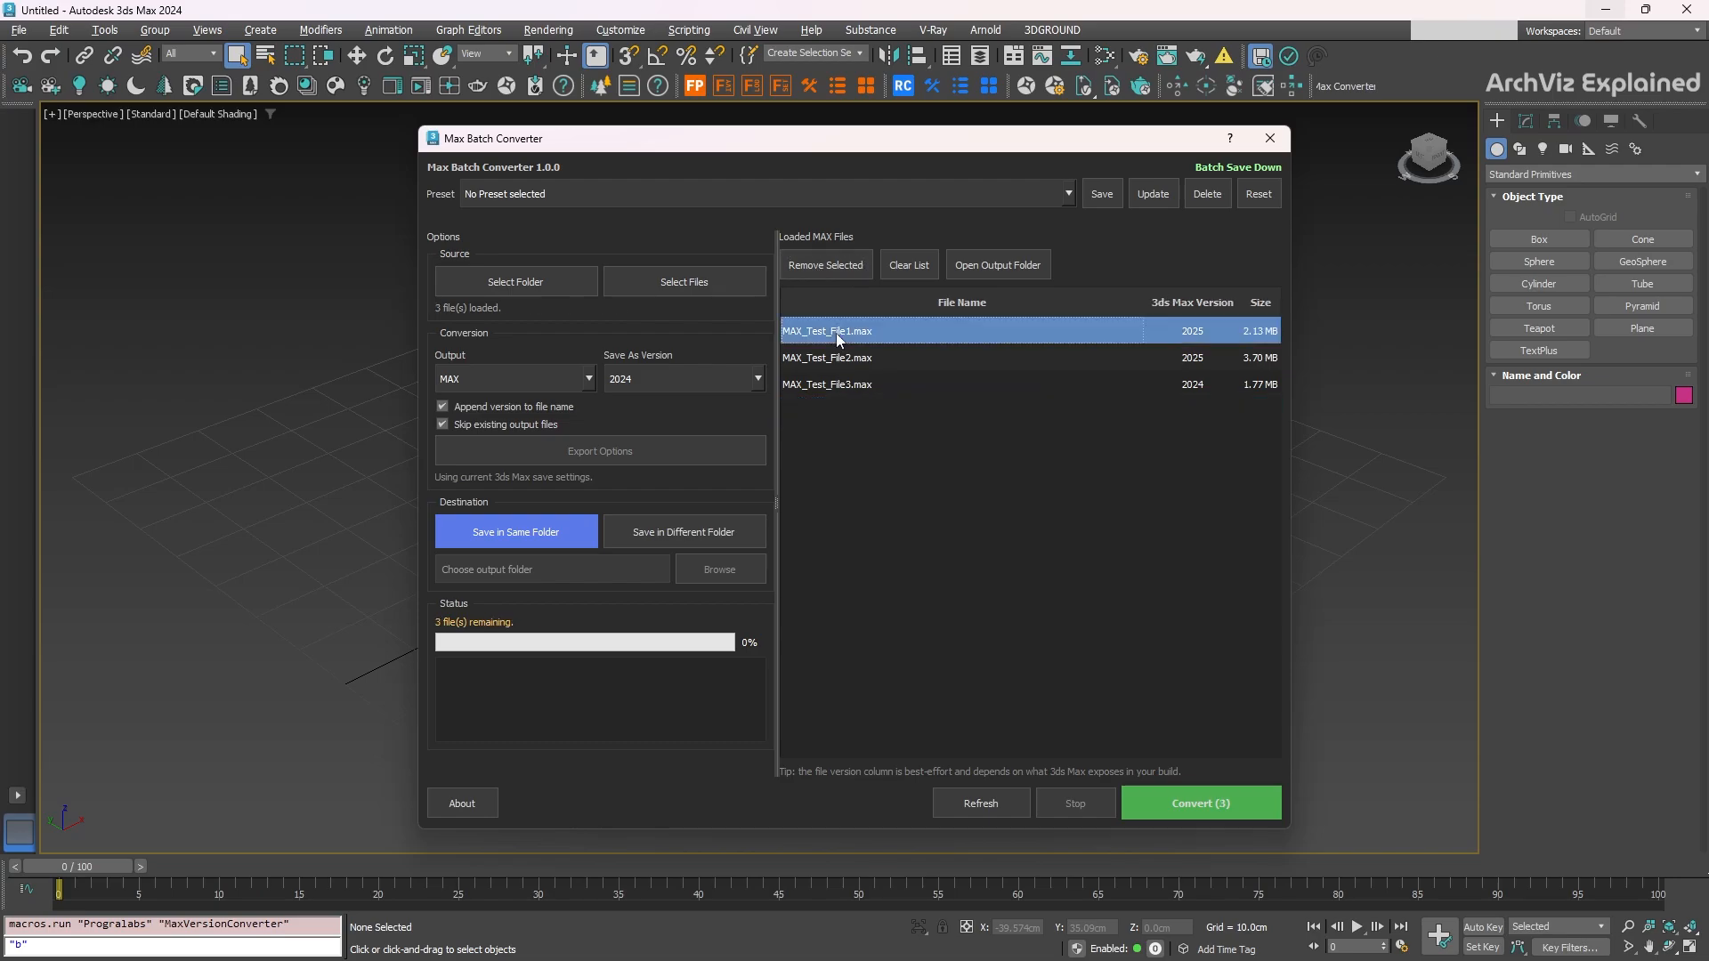
{"action": "left_click", "coordinate": [847, 388], "text": "shift"}
{"action": "left_click", "coordinate": [871, 464]}
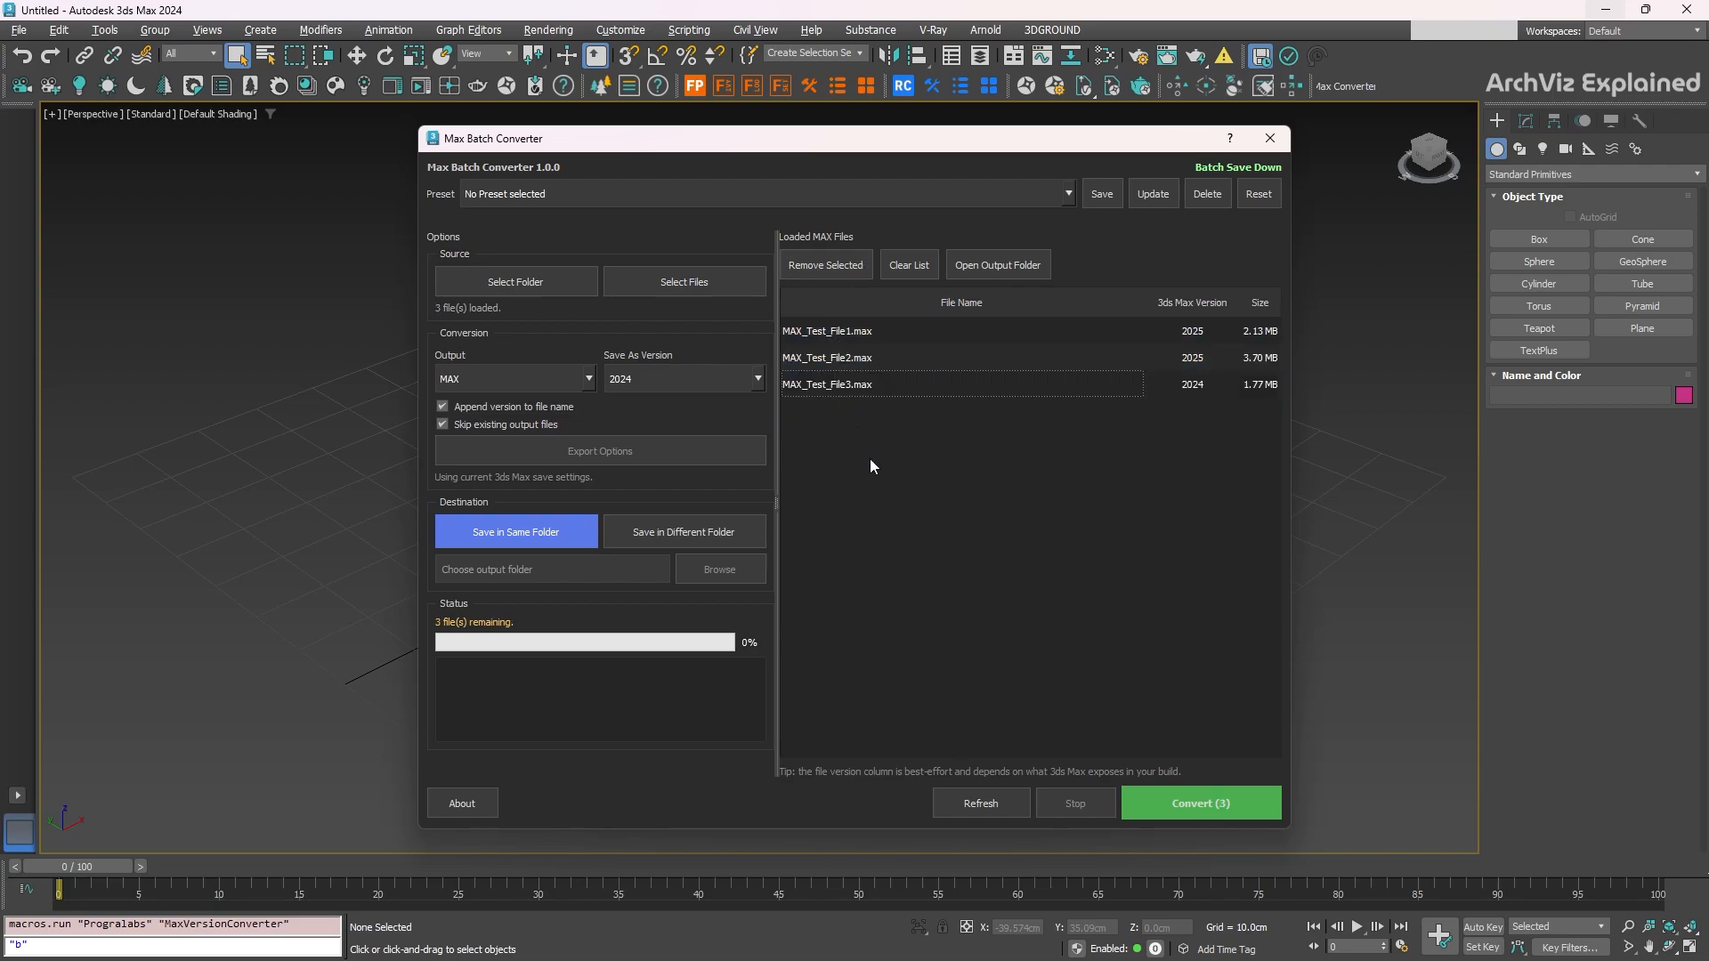
{"action": "left_click", "coordinate": [843, 356]}
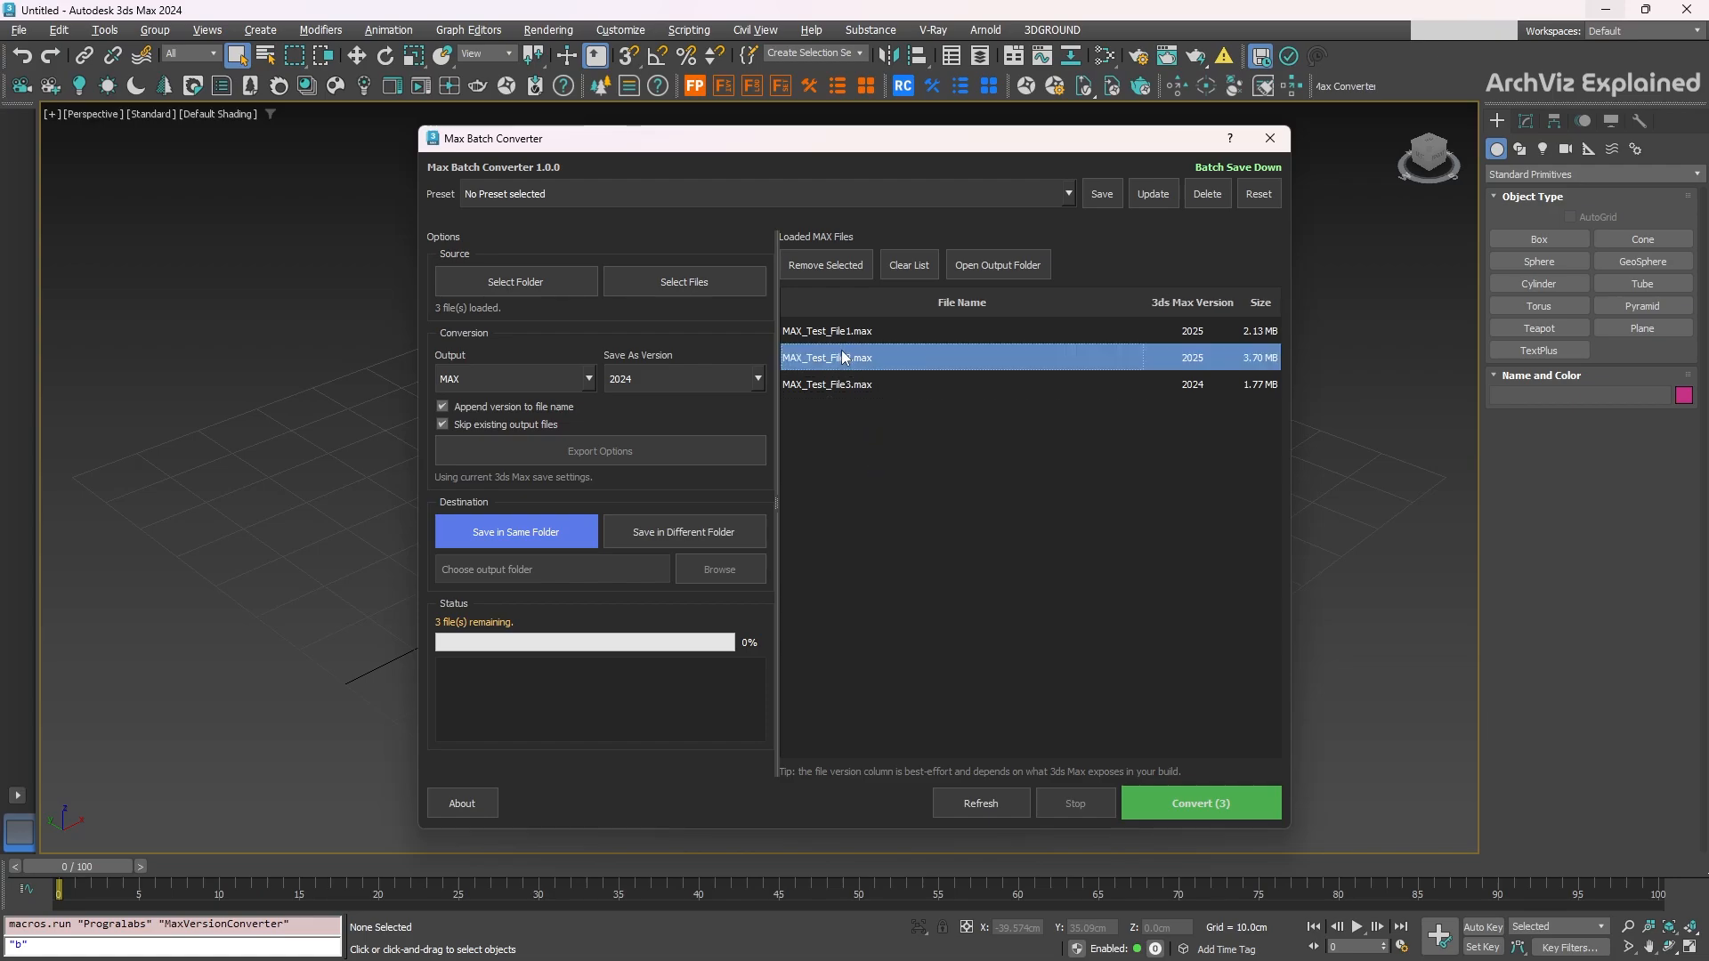
{"action": "left_click", "coordinate": [878, 470]}
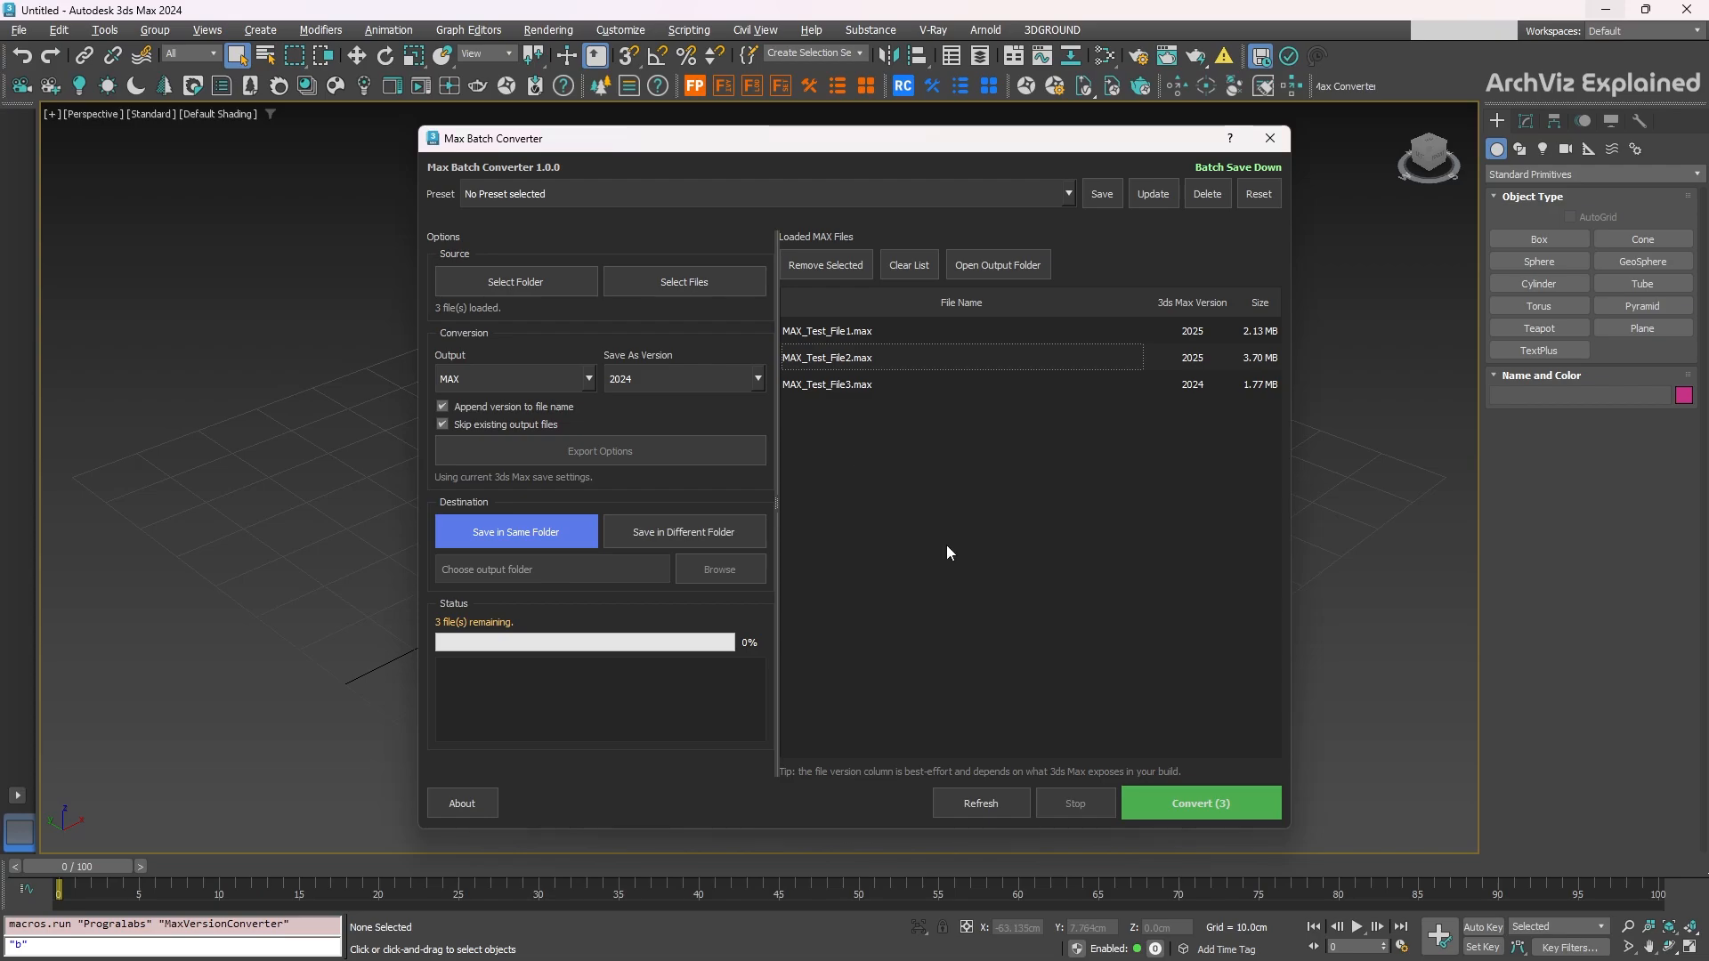
Set the Save As version to 2022 and the conversion output format to OBJ.
{"action": "left_click", "coordinate": [699, 384]}
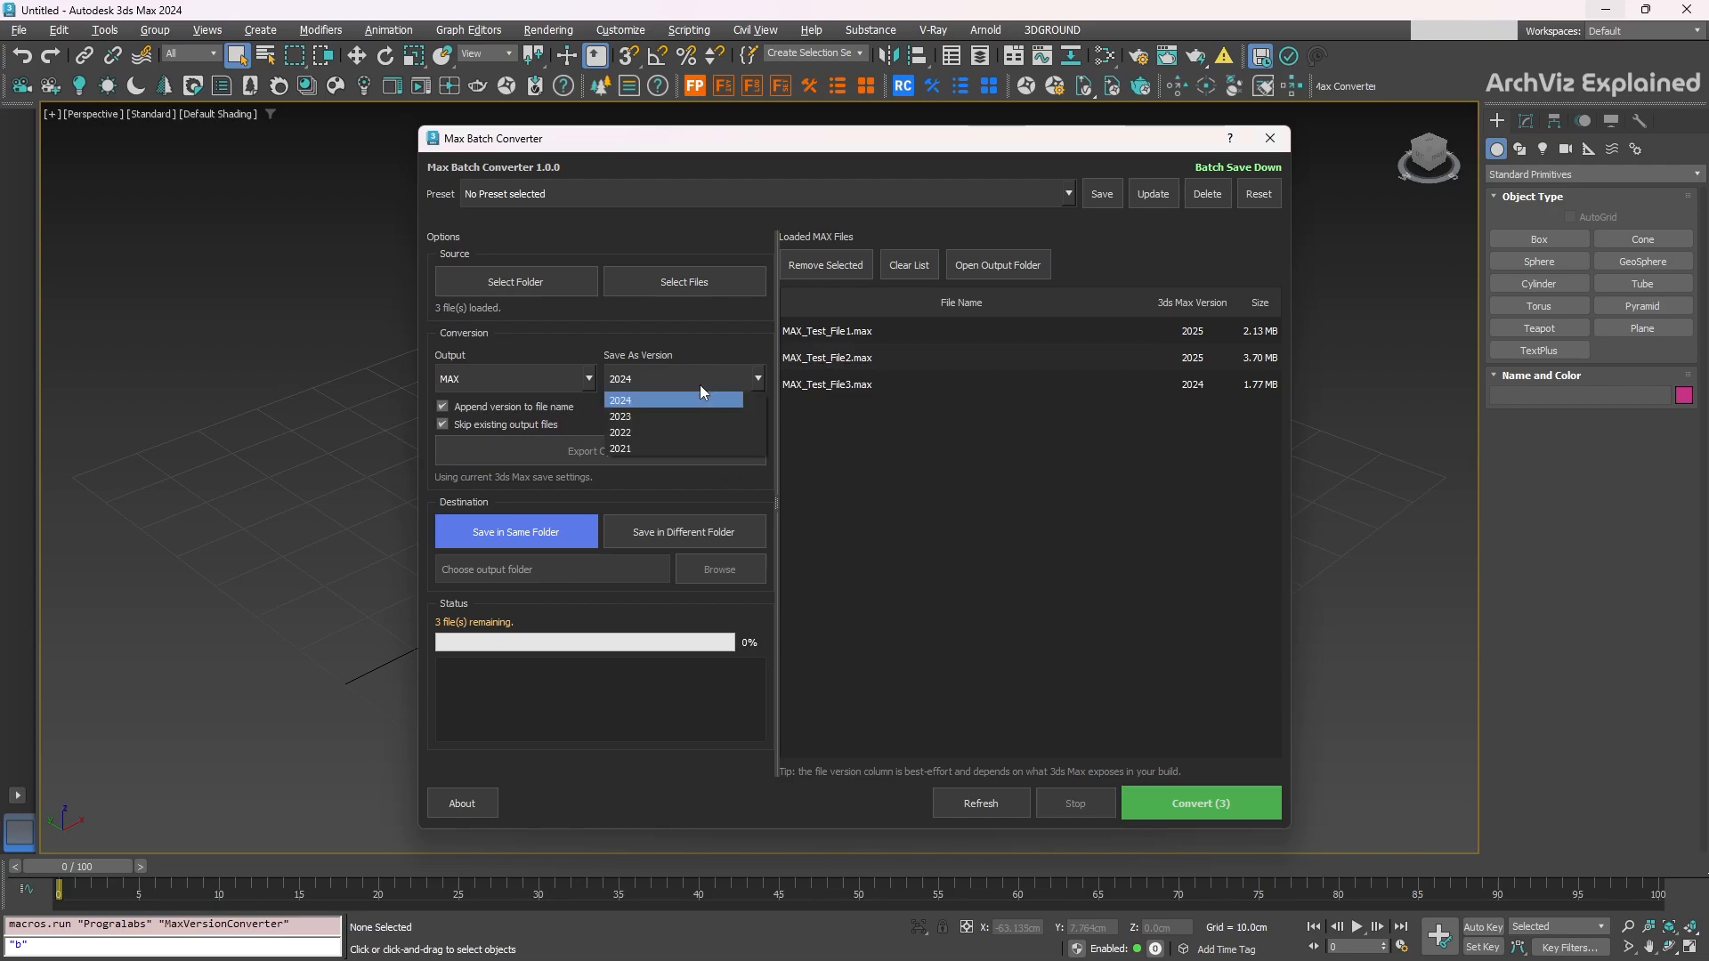
{"action": "left_click", "coordinate": [622, 433]}
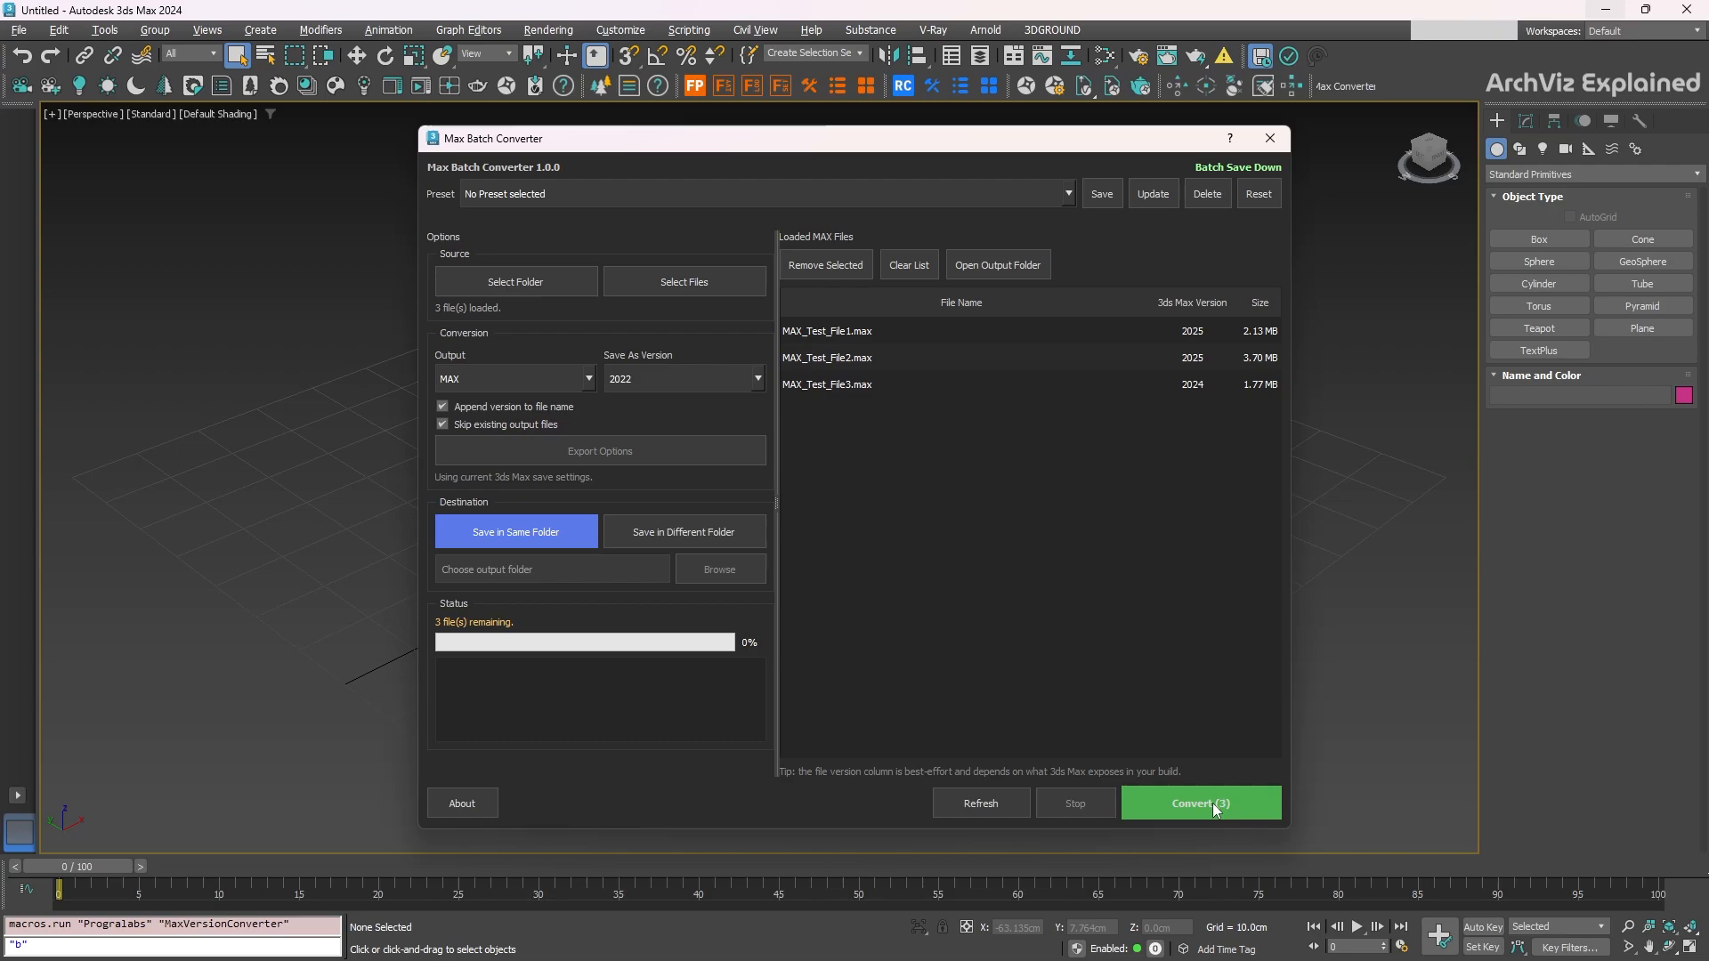
{"action": "left_click", "coordinate": [547, 378]}
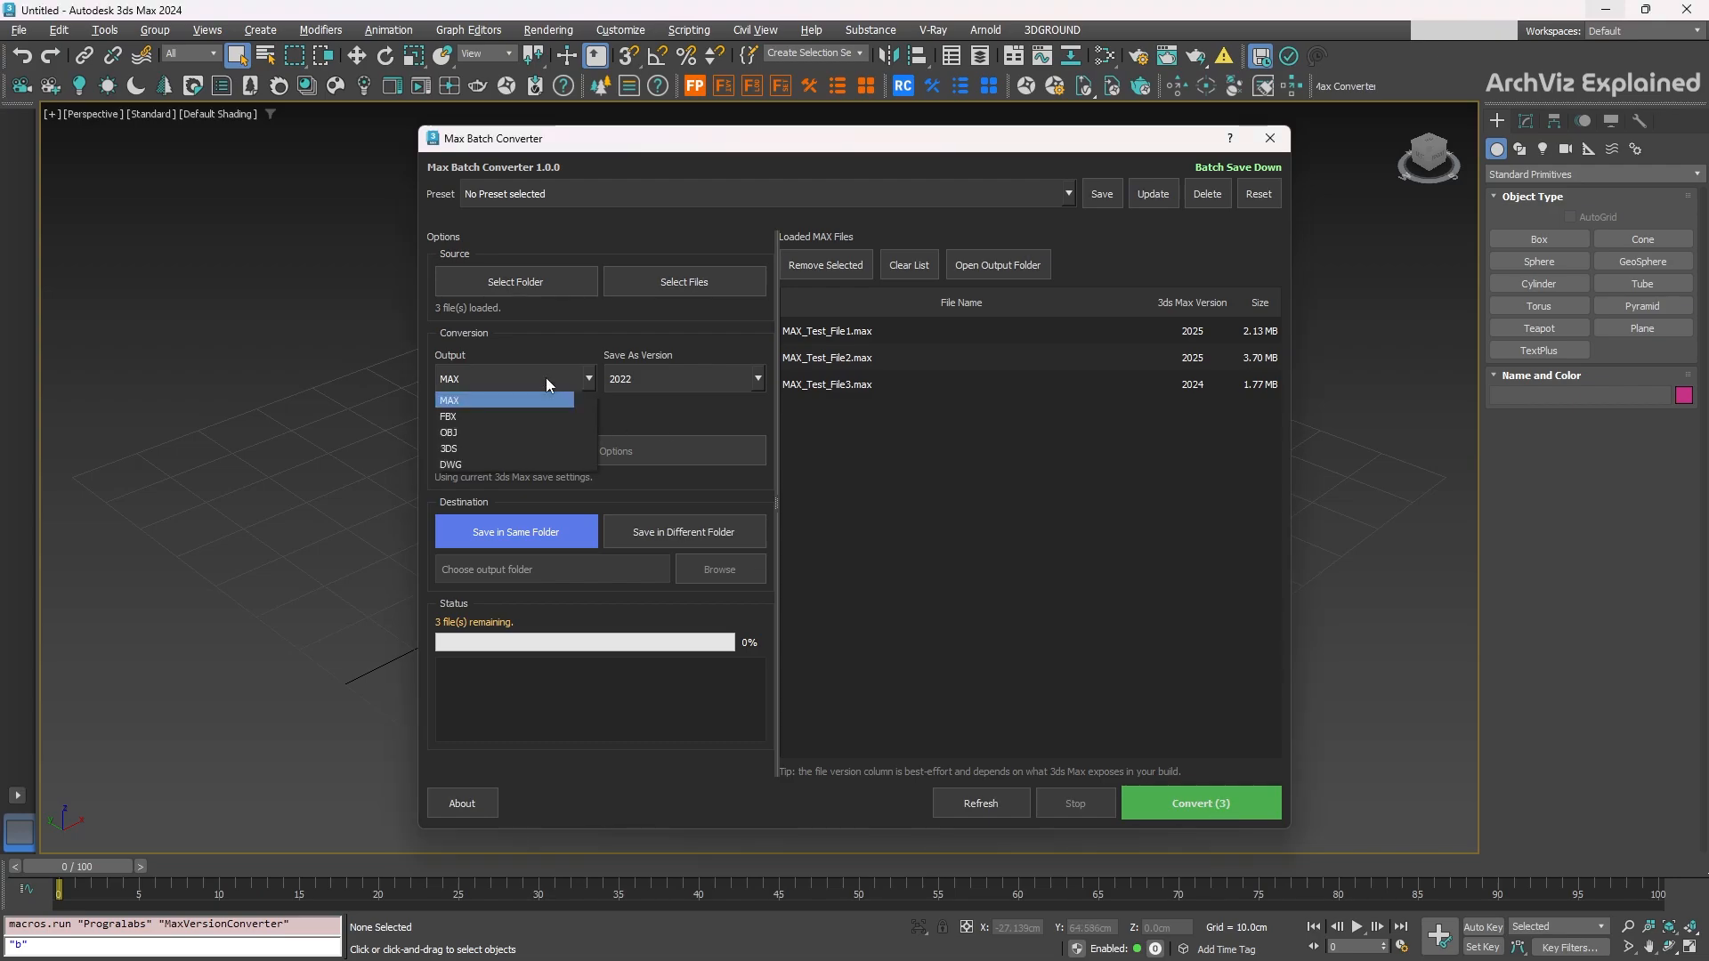
{"action": "left_click", "coordinate": [471, 416]}
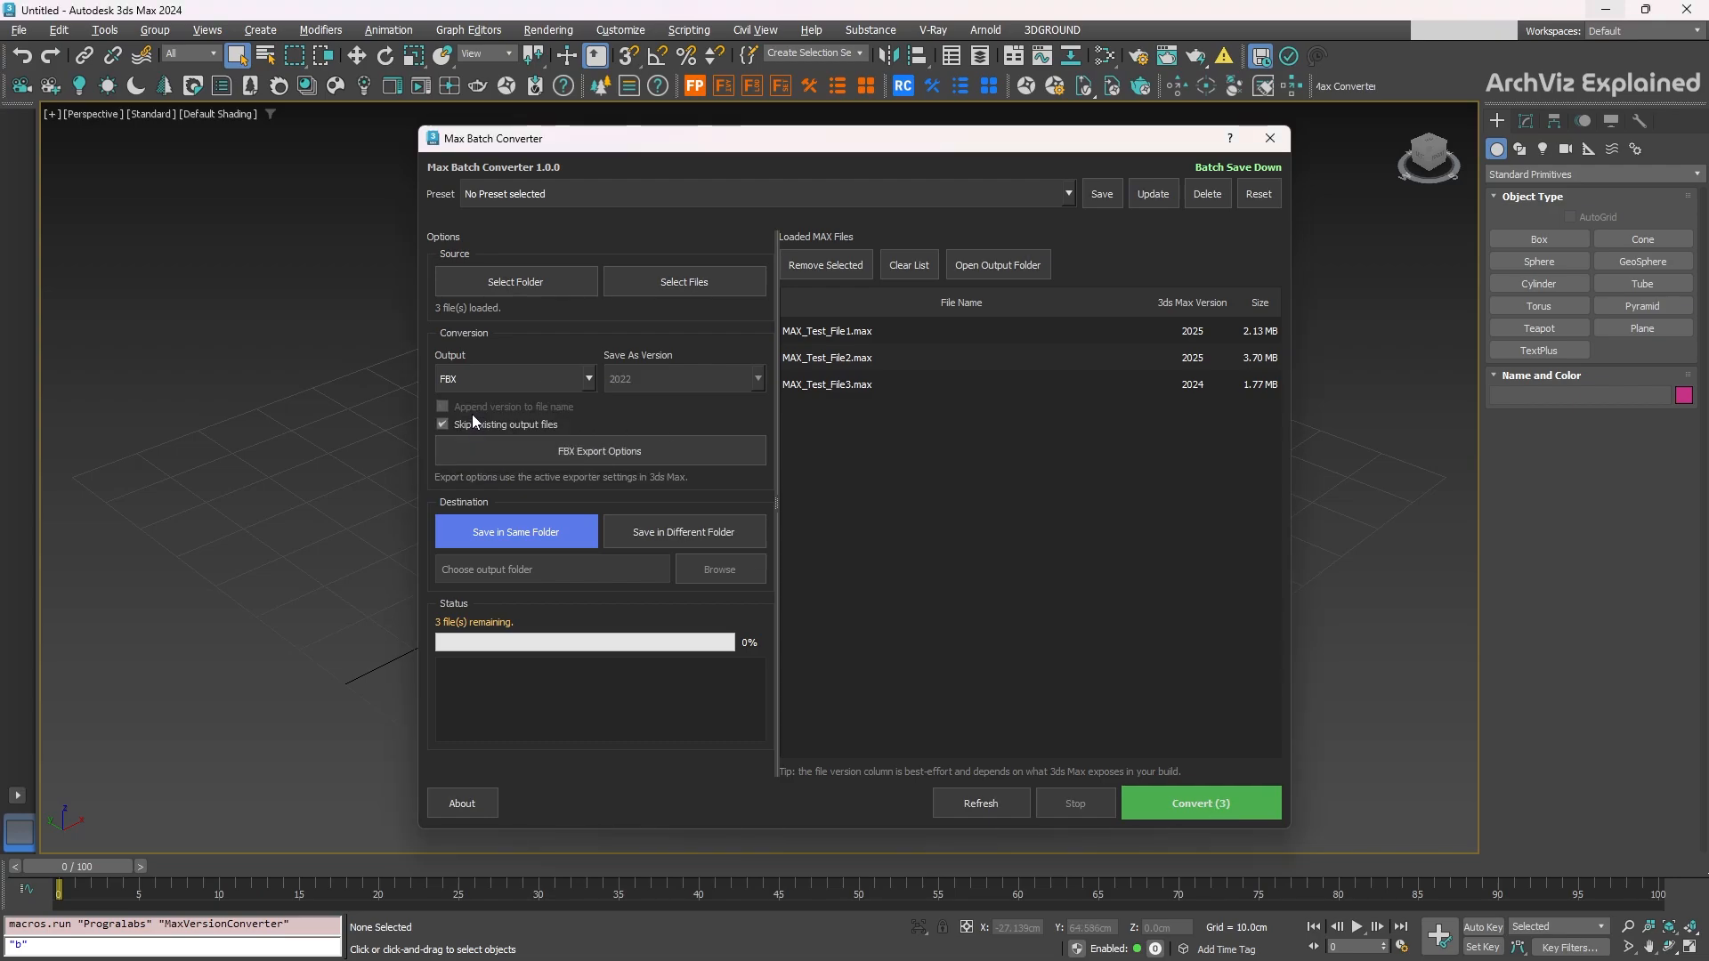
{"action": "left_click", "coordinate": [489, 383]}
{"action": "left_click", "coordinate": [463, 430]}
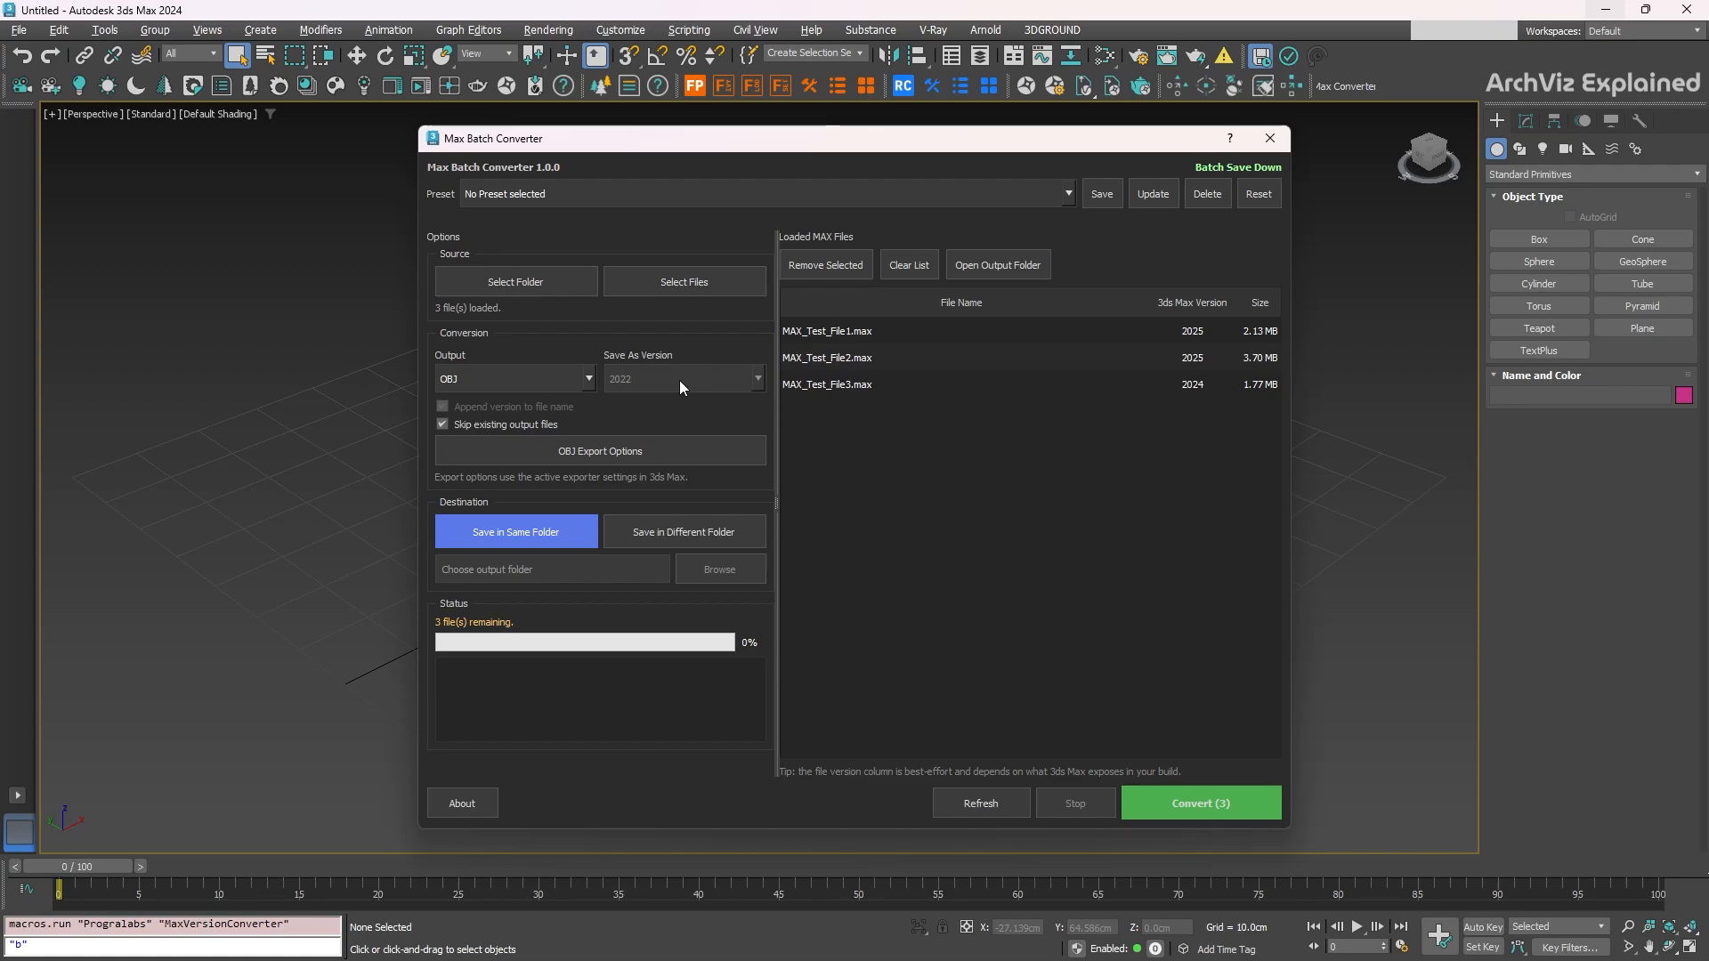
Open the OBJ export options and accept the current settings, keeping existing output files skipped.
{"action": "left_click", "coordinate": [622, 452]}
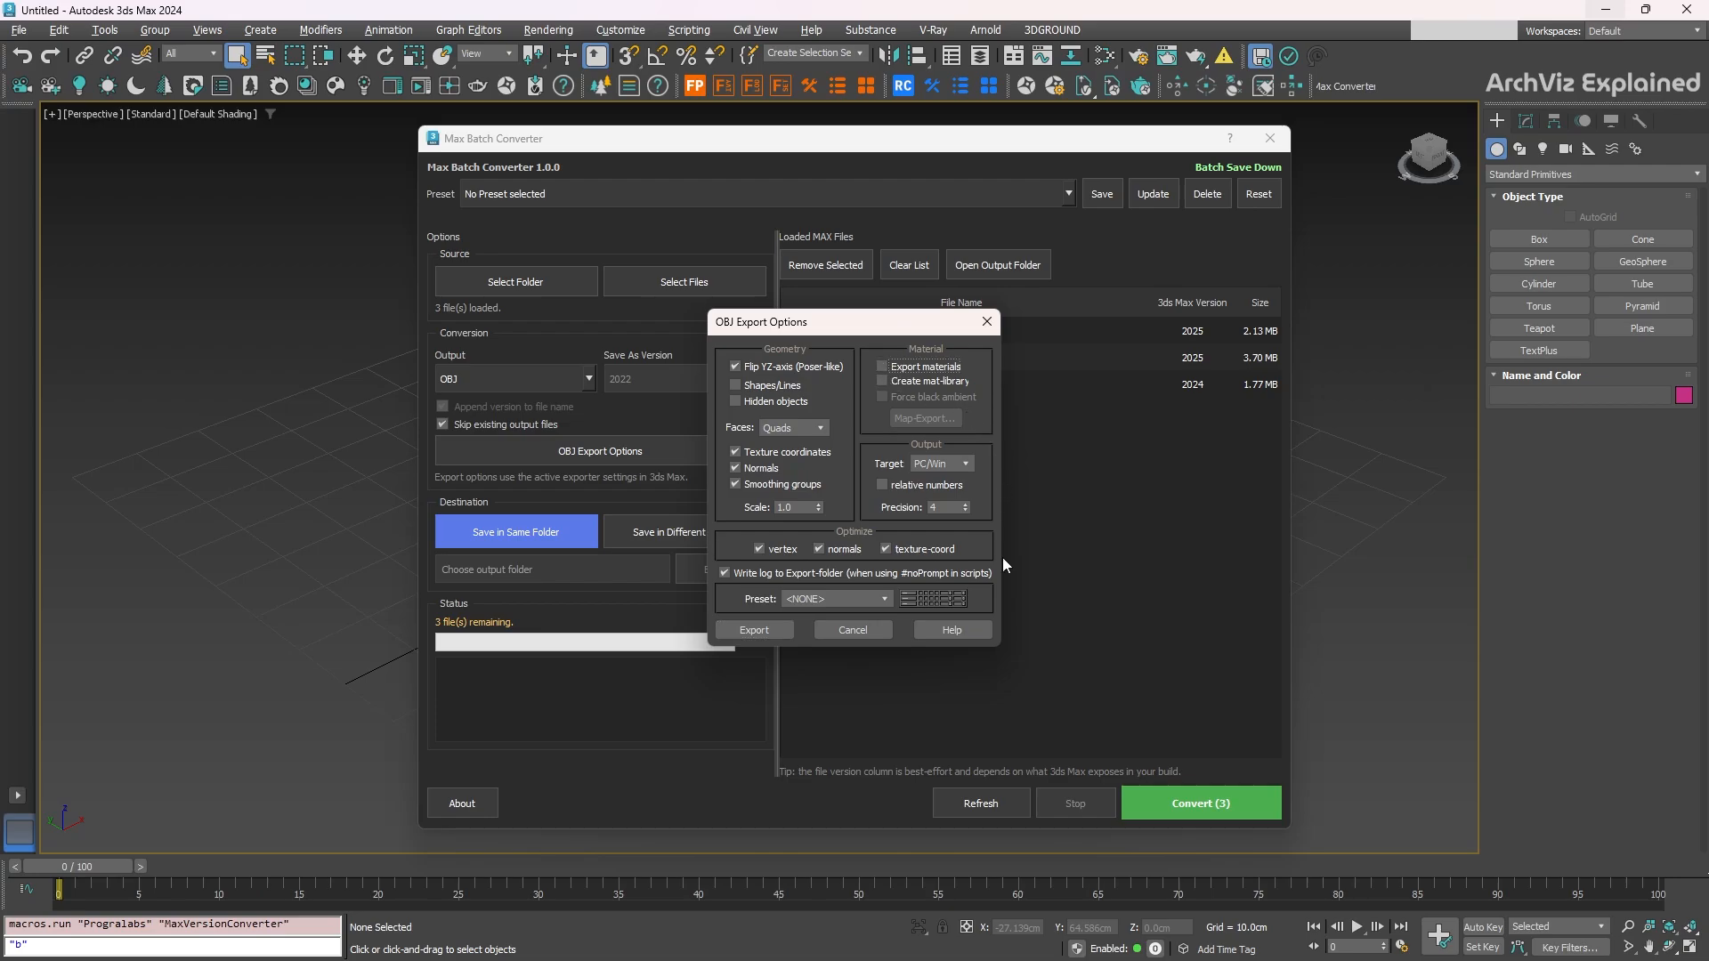
{"action": "left_click", "coordinate": [748, 629]}
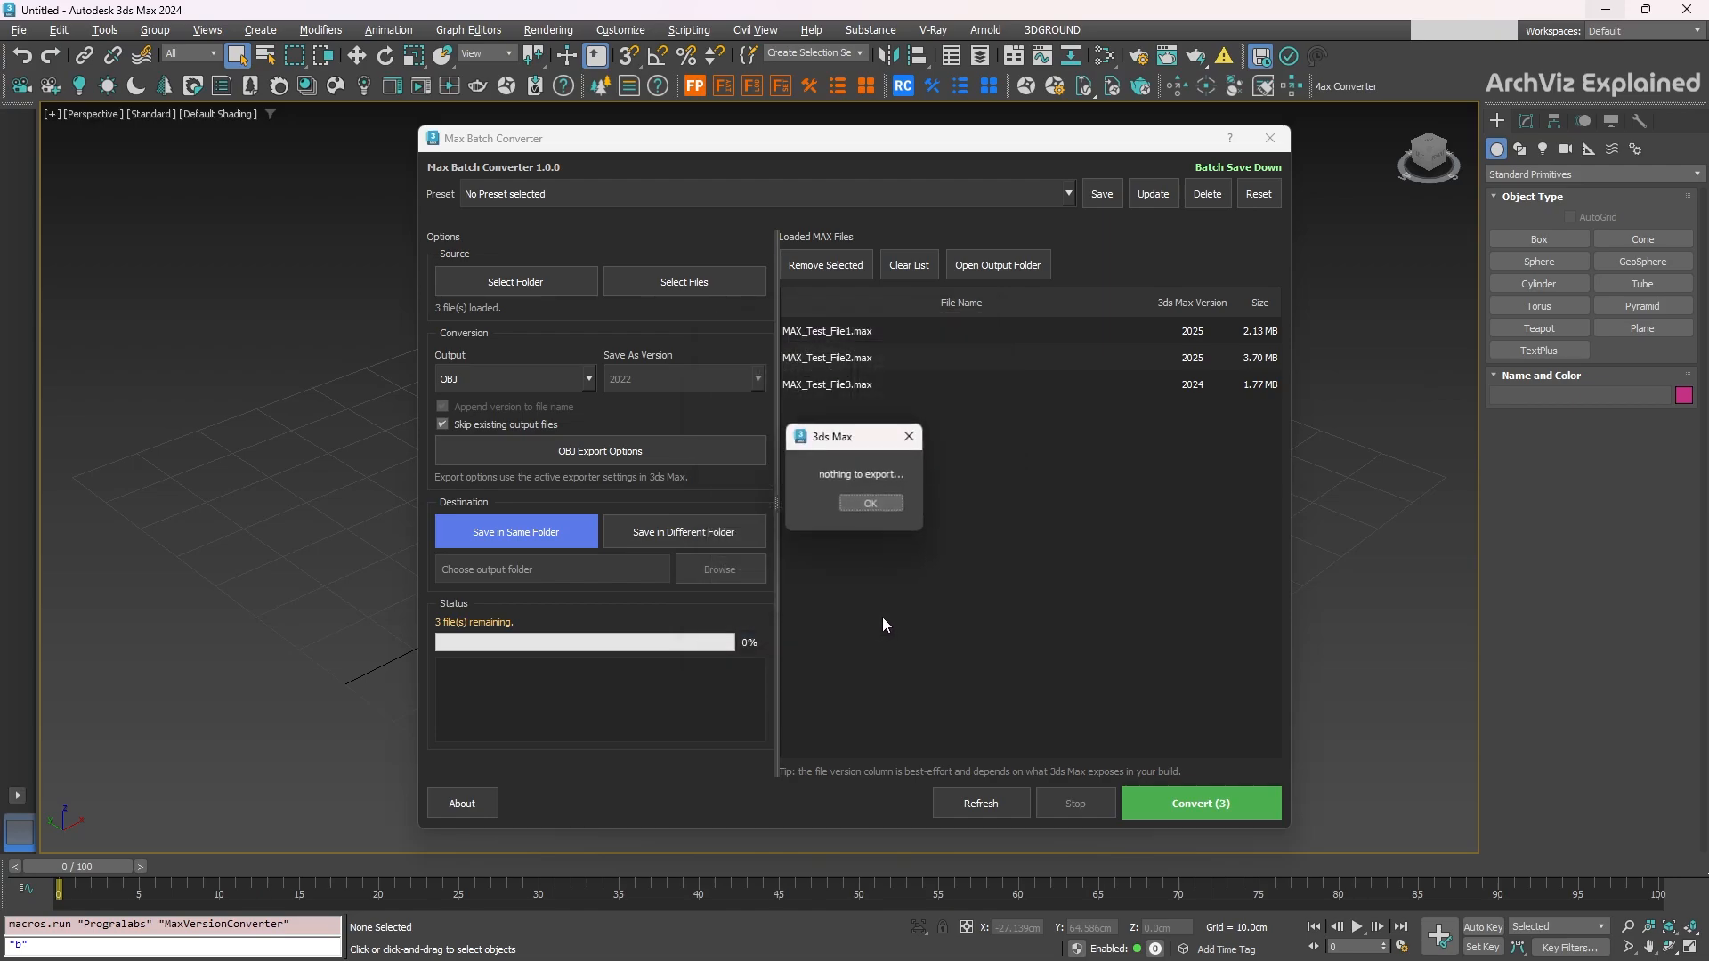
{"action": "left_click", "coordinate": [899, 504]}
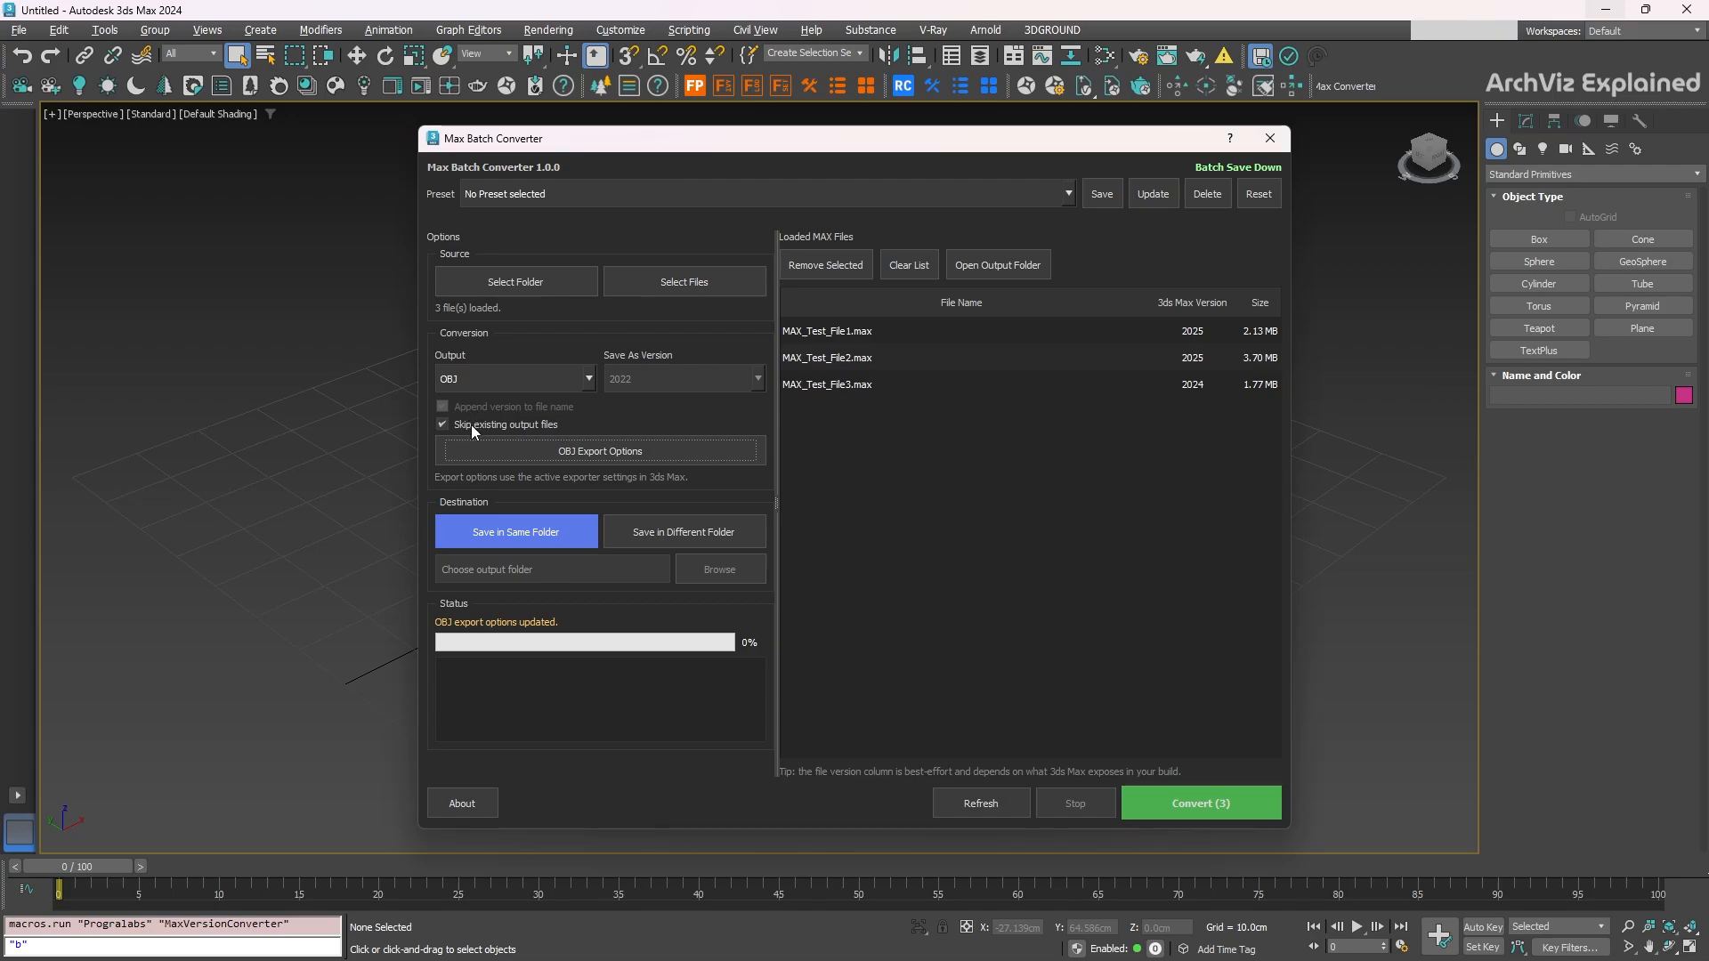
{"action": "left_click", "coordinate": [472, 424]}
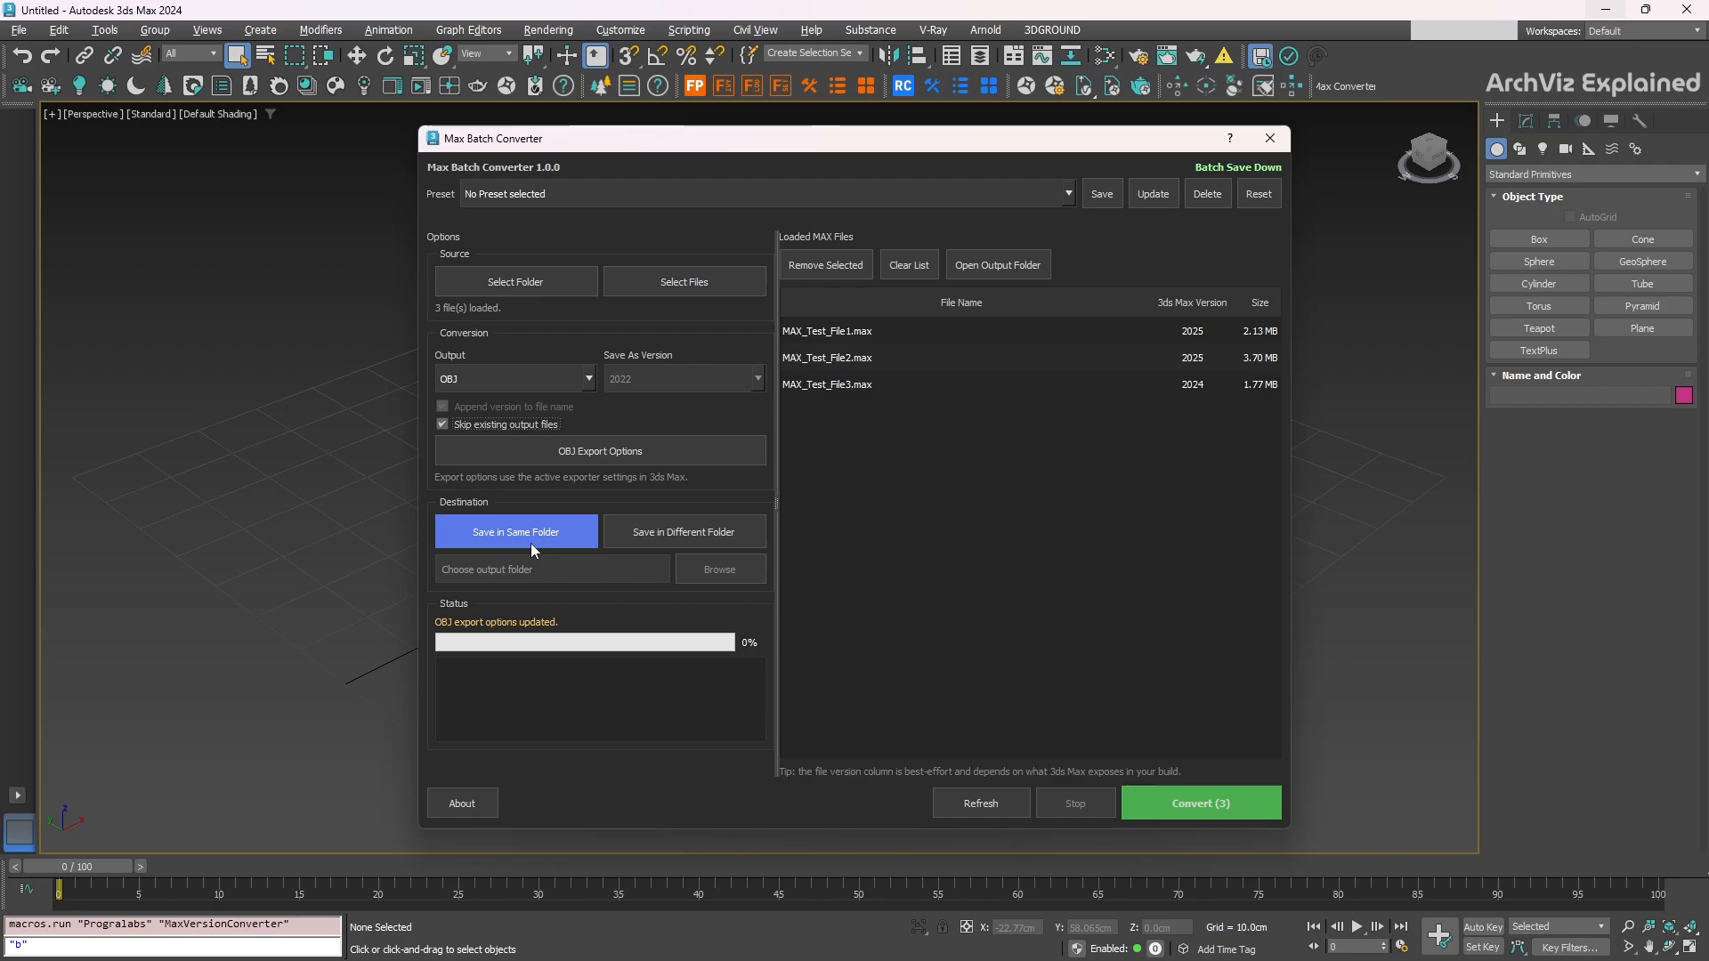
Set the destination to a different folder and choose D:/Projects/AVE/Homes/OBJ for the output.
{"action": "left_click", "coordinate": [708, 531]}
{"action": "left_click", "coordinate": [709, 533]}
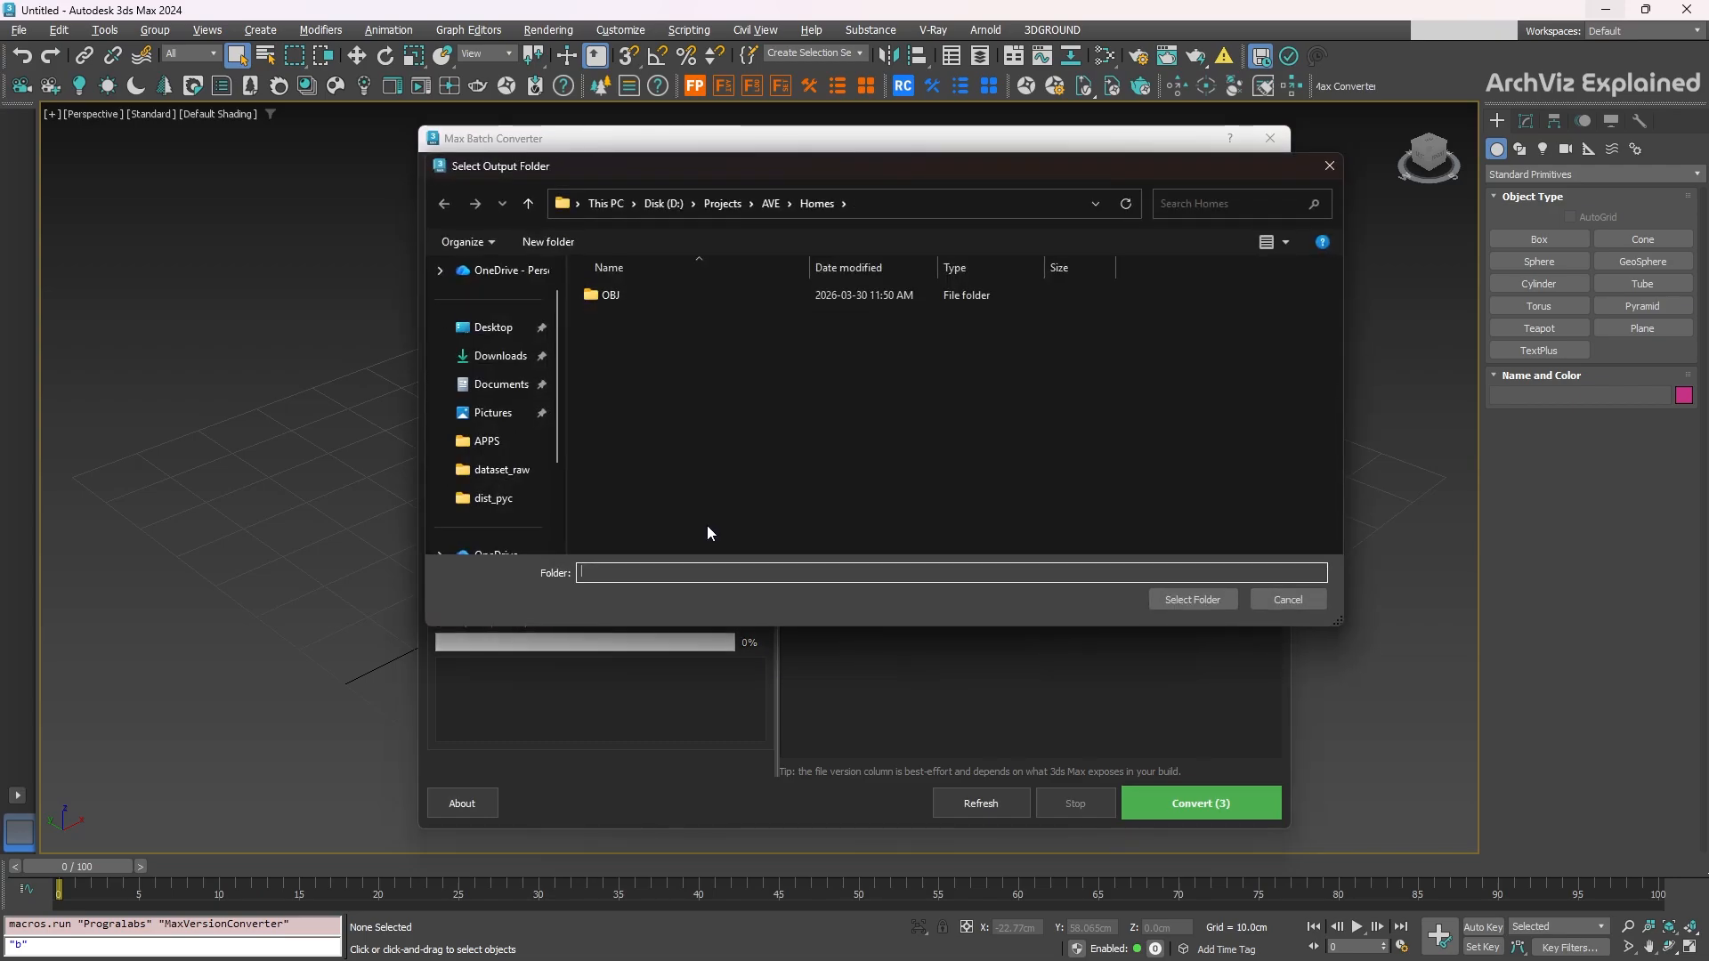
{"action": "double_click", "coordinate": [612, 298]}
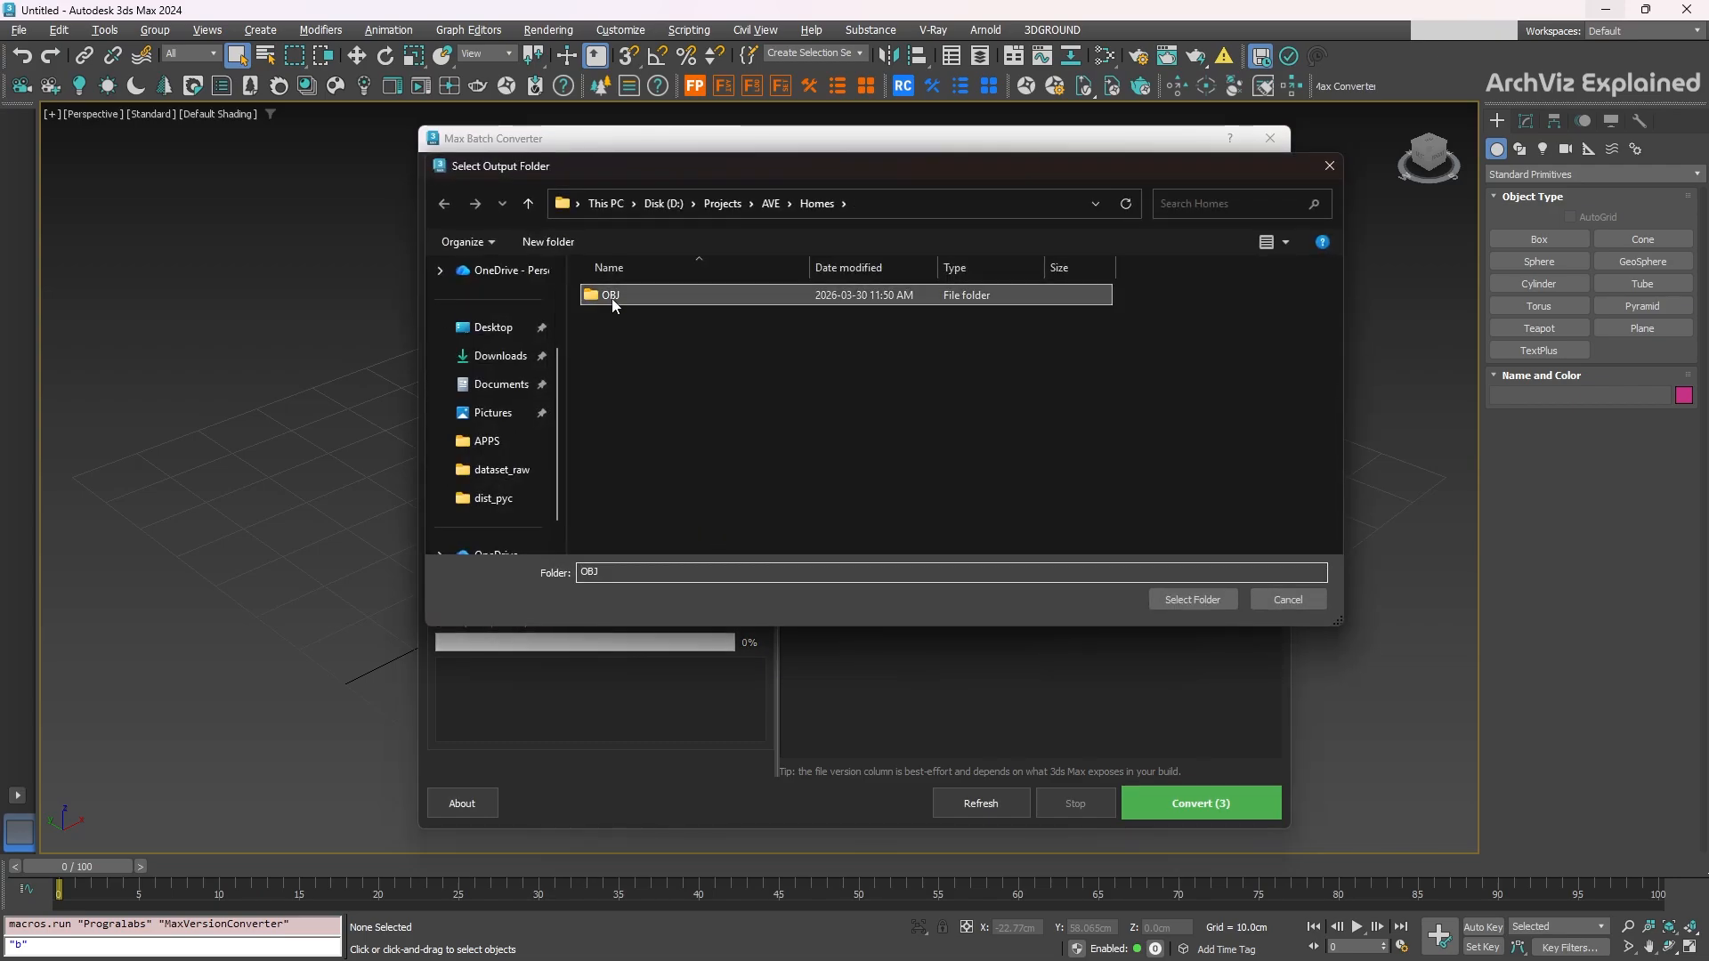
{"action": "left_click", "coordinate": [1205, 601]}
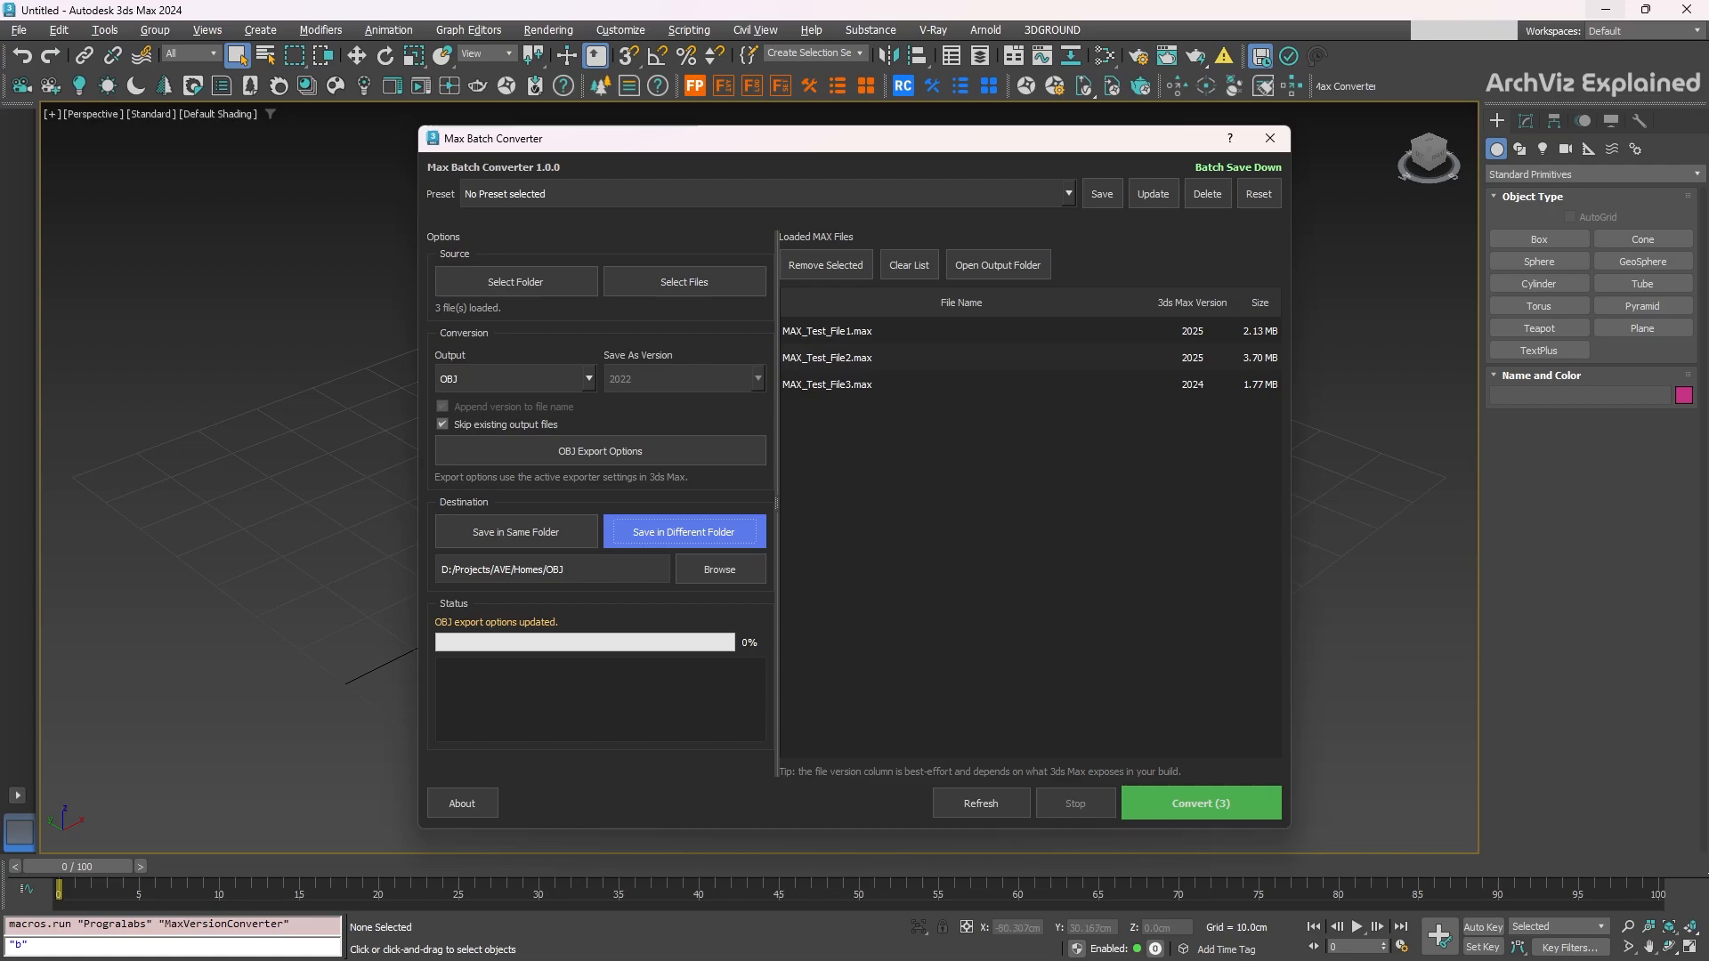
Convert the three loaded MAX files to OBJ and check the 3ds Max versions of MAX_Test_File1.max and MAX_Test_File2.max.
{"action": "left_click", "coordinate": [1207, 808]}
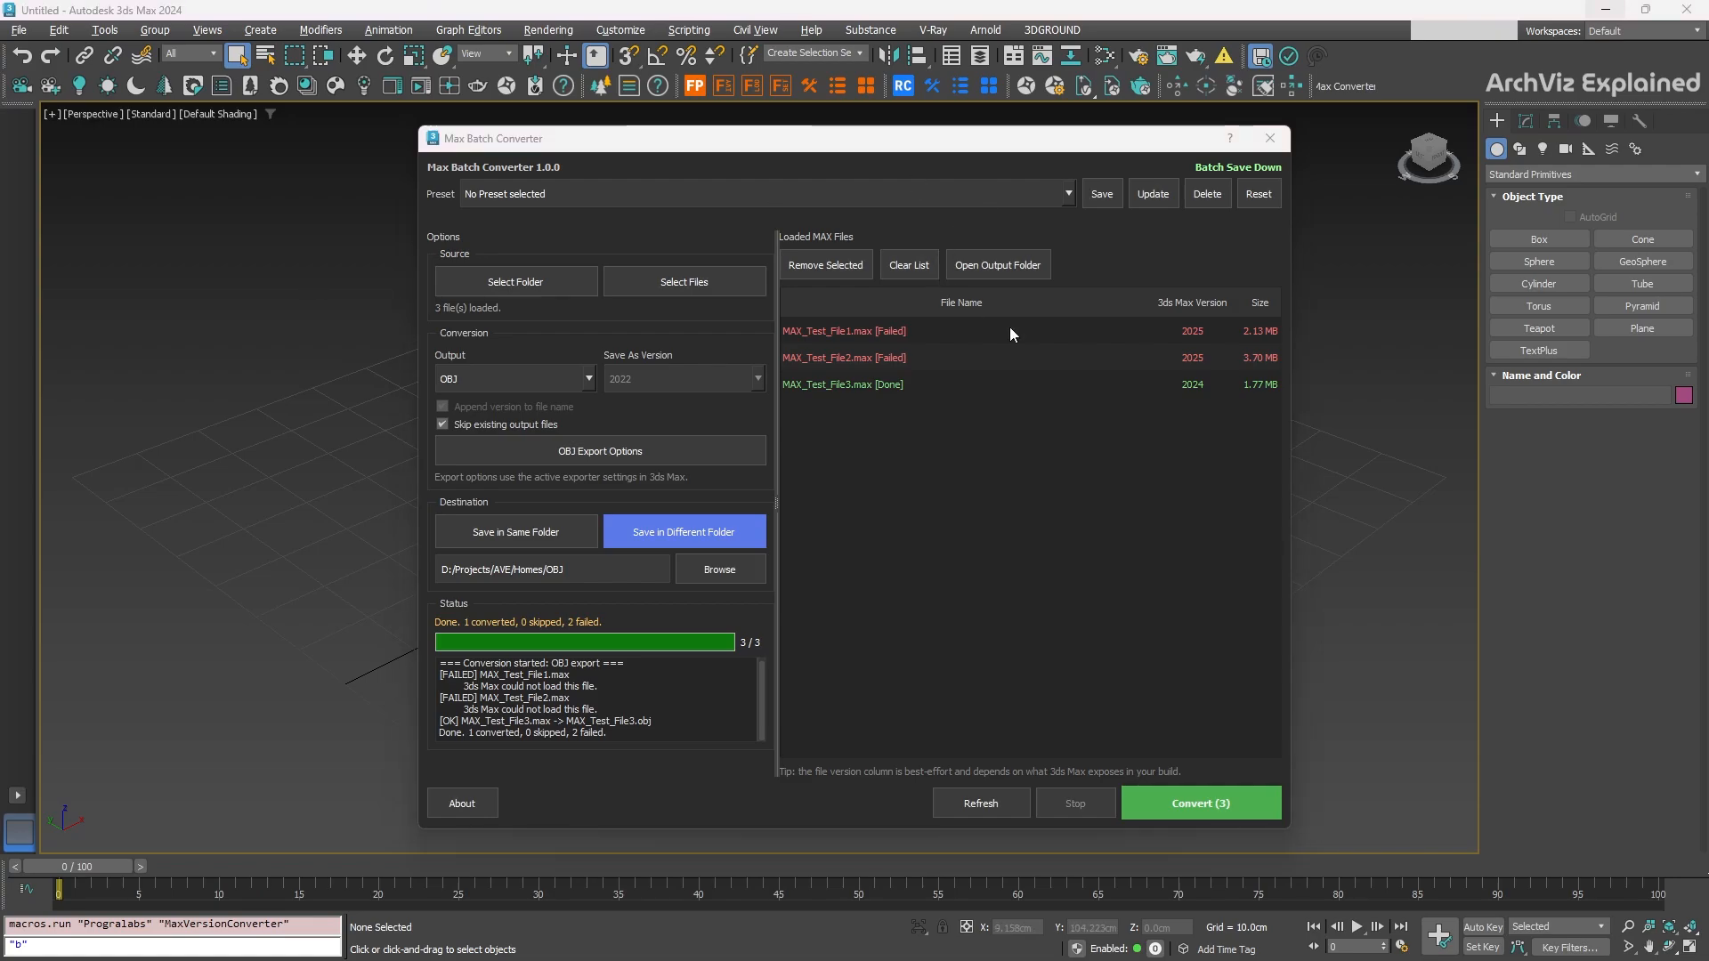
{"action": "left_click", "coordinate": [1214, 342]}
{"action": "left_click", "coordinate": [1199, 356]}
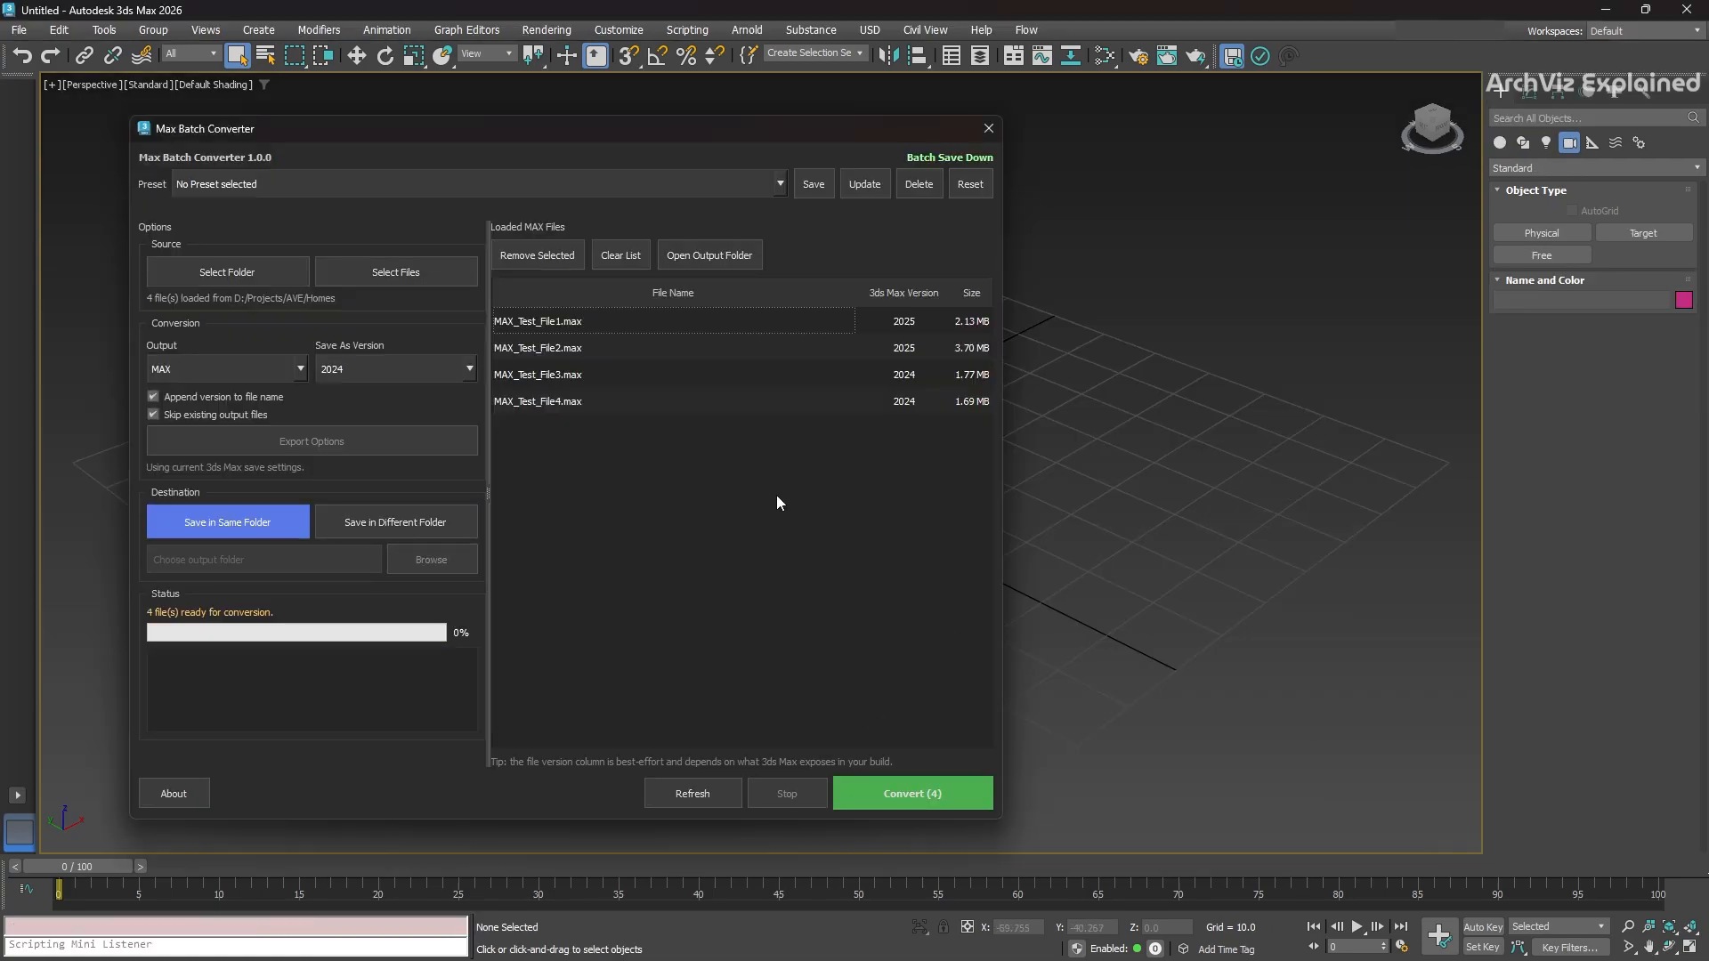
In 3ds Max 2026, remove MAX_Test_File3.max and MAX_Test_File4.max from the list of loaded MAX files.
{"action": "left_click", "coordinate": [856, 402]}
{"action": "left_click", "coordinate": [856, 375], "text": "ctrl"}
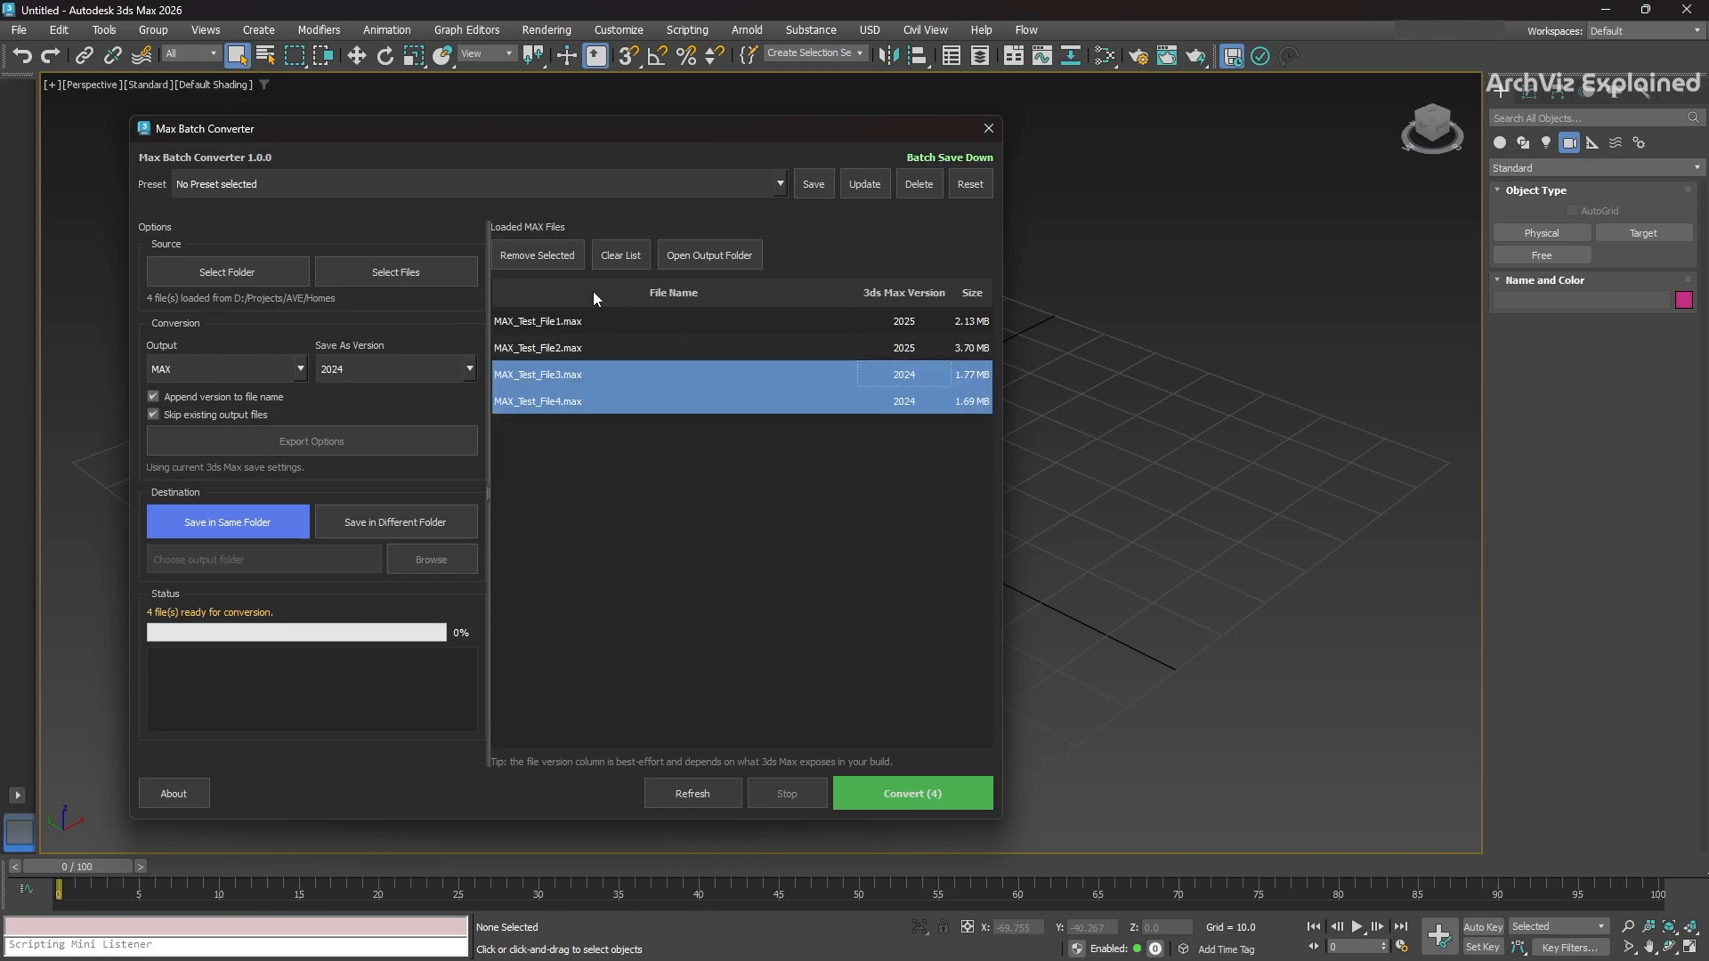
{"action": "left_click", "coordinate": [545, 256]}
{"action": "left_click", "coordinate": [600, 324]}
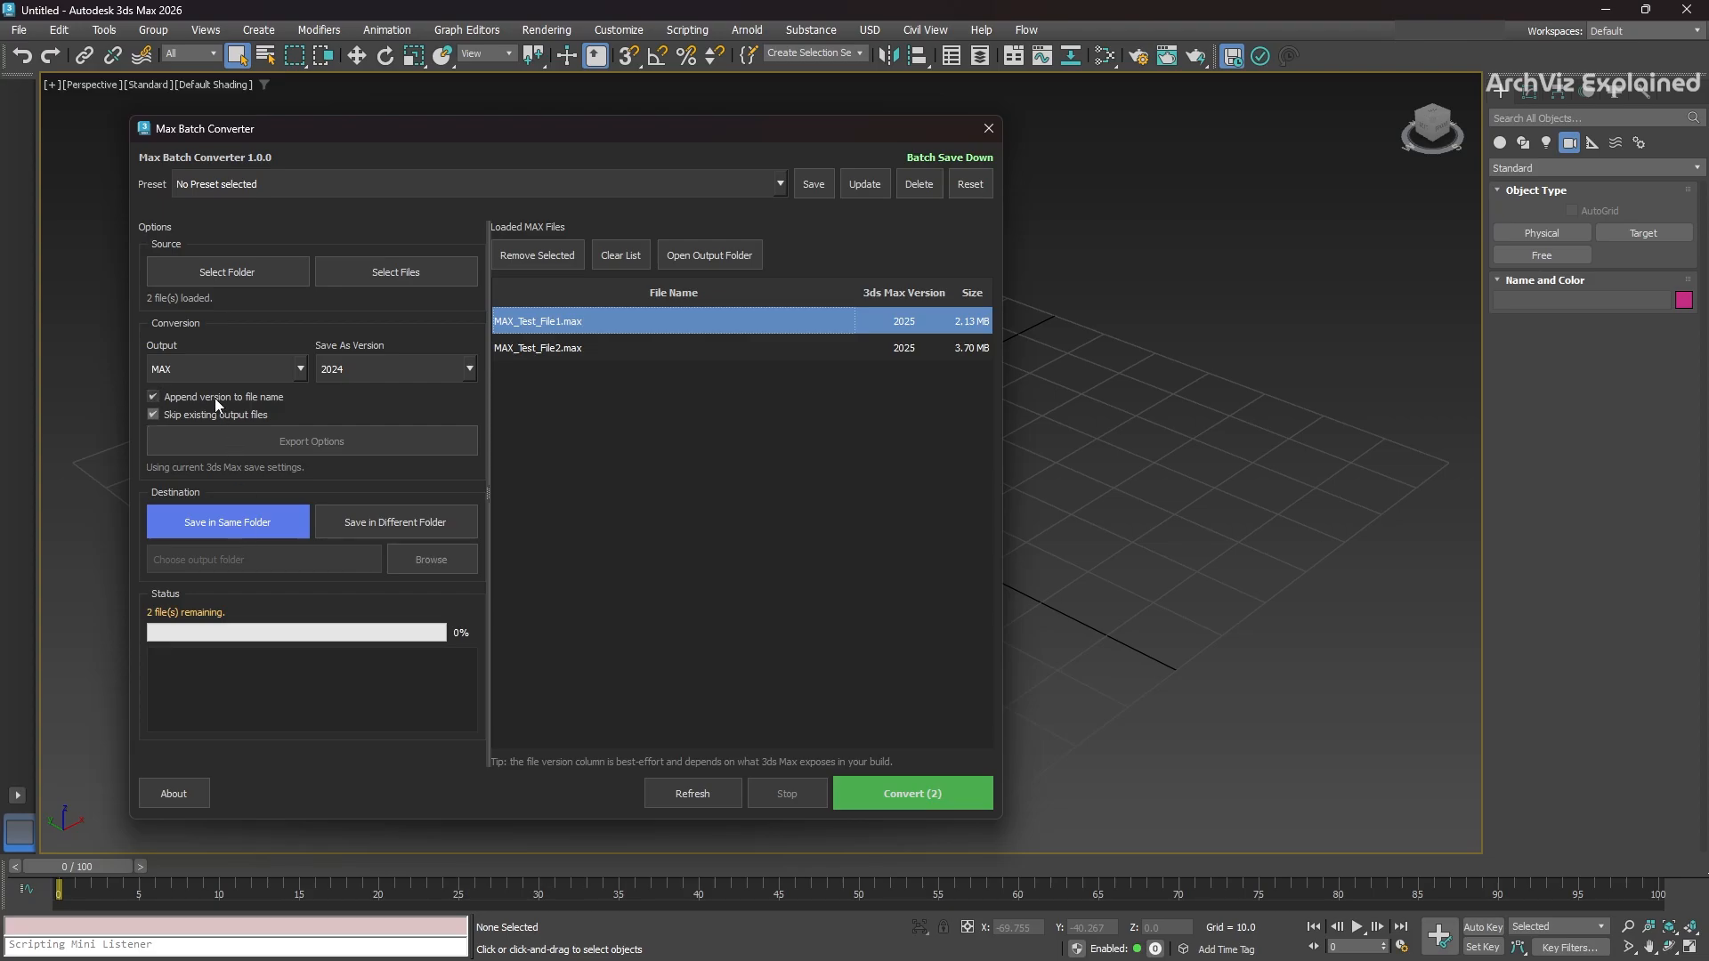
Convert MAX_Test_File1.max and MAX_Test_File2.max to MAX format with Save As version 2024, saving in the same folder.
{"action": "left_click", "coordinate": [339, 372]}
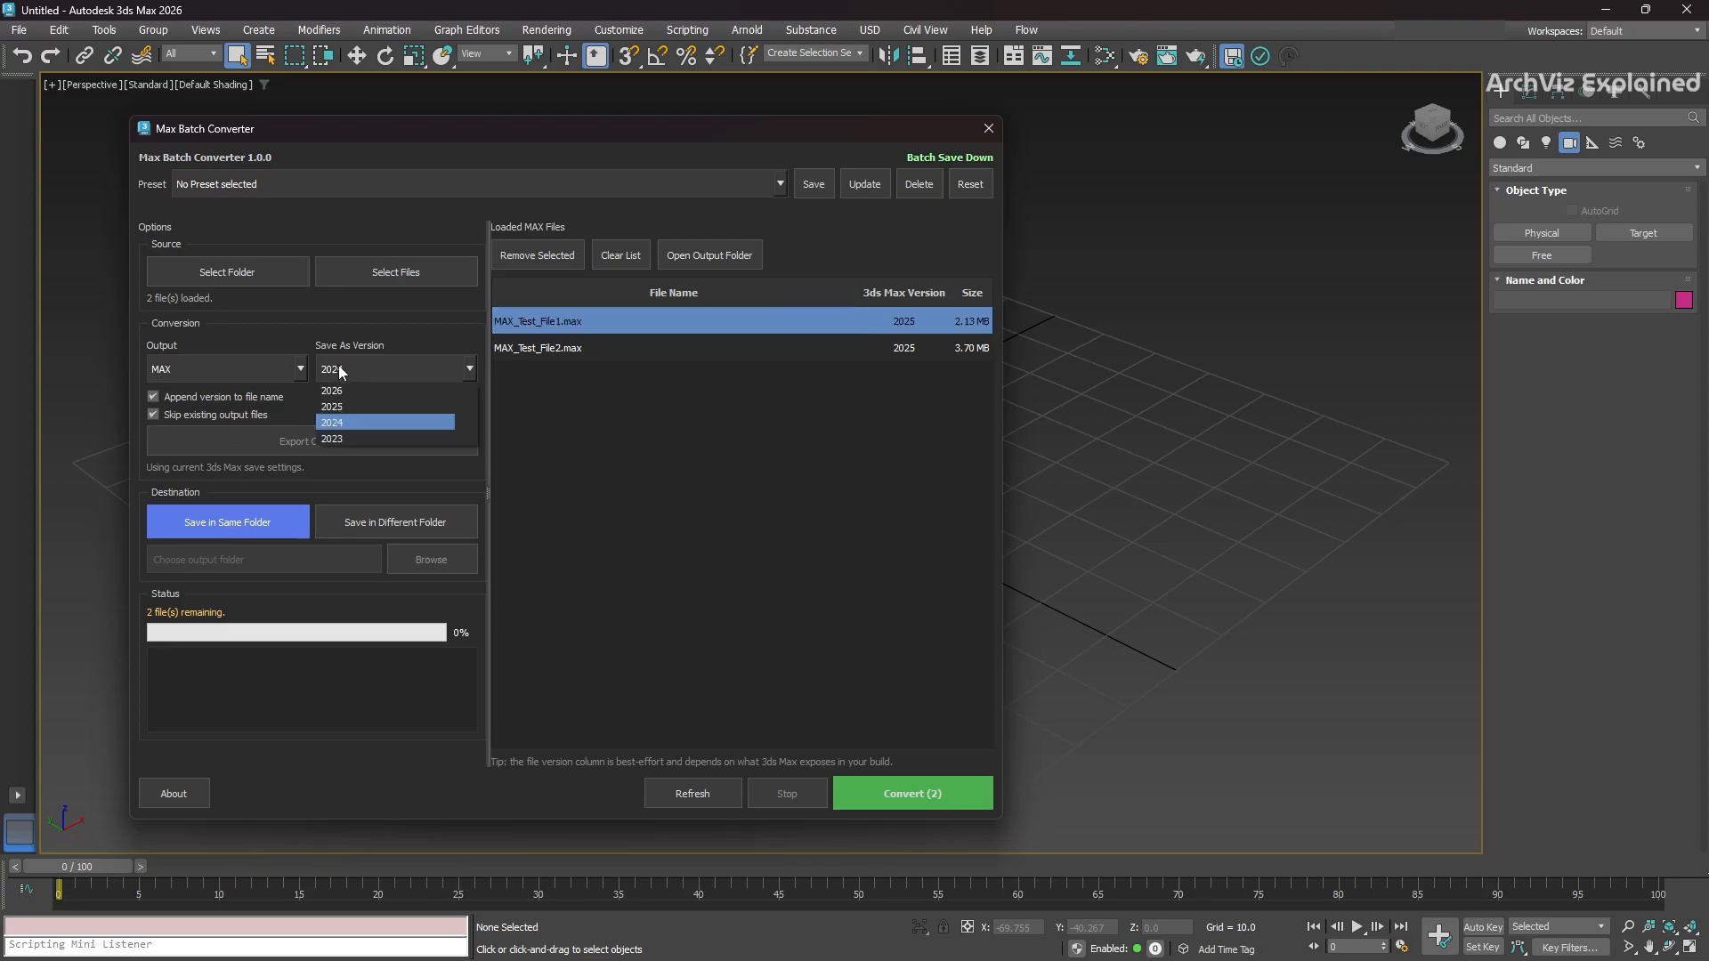
{"action": "left_click", "coordinate": [349, 420]}
{"action": "left_click", "coordinate": [715, 426]}
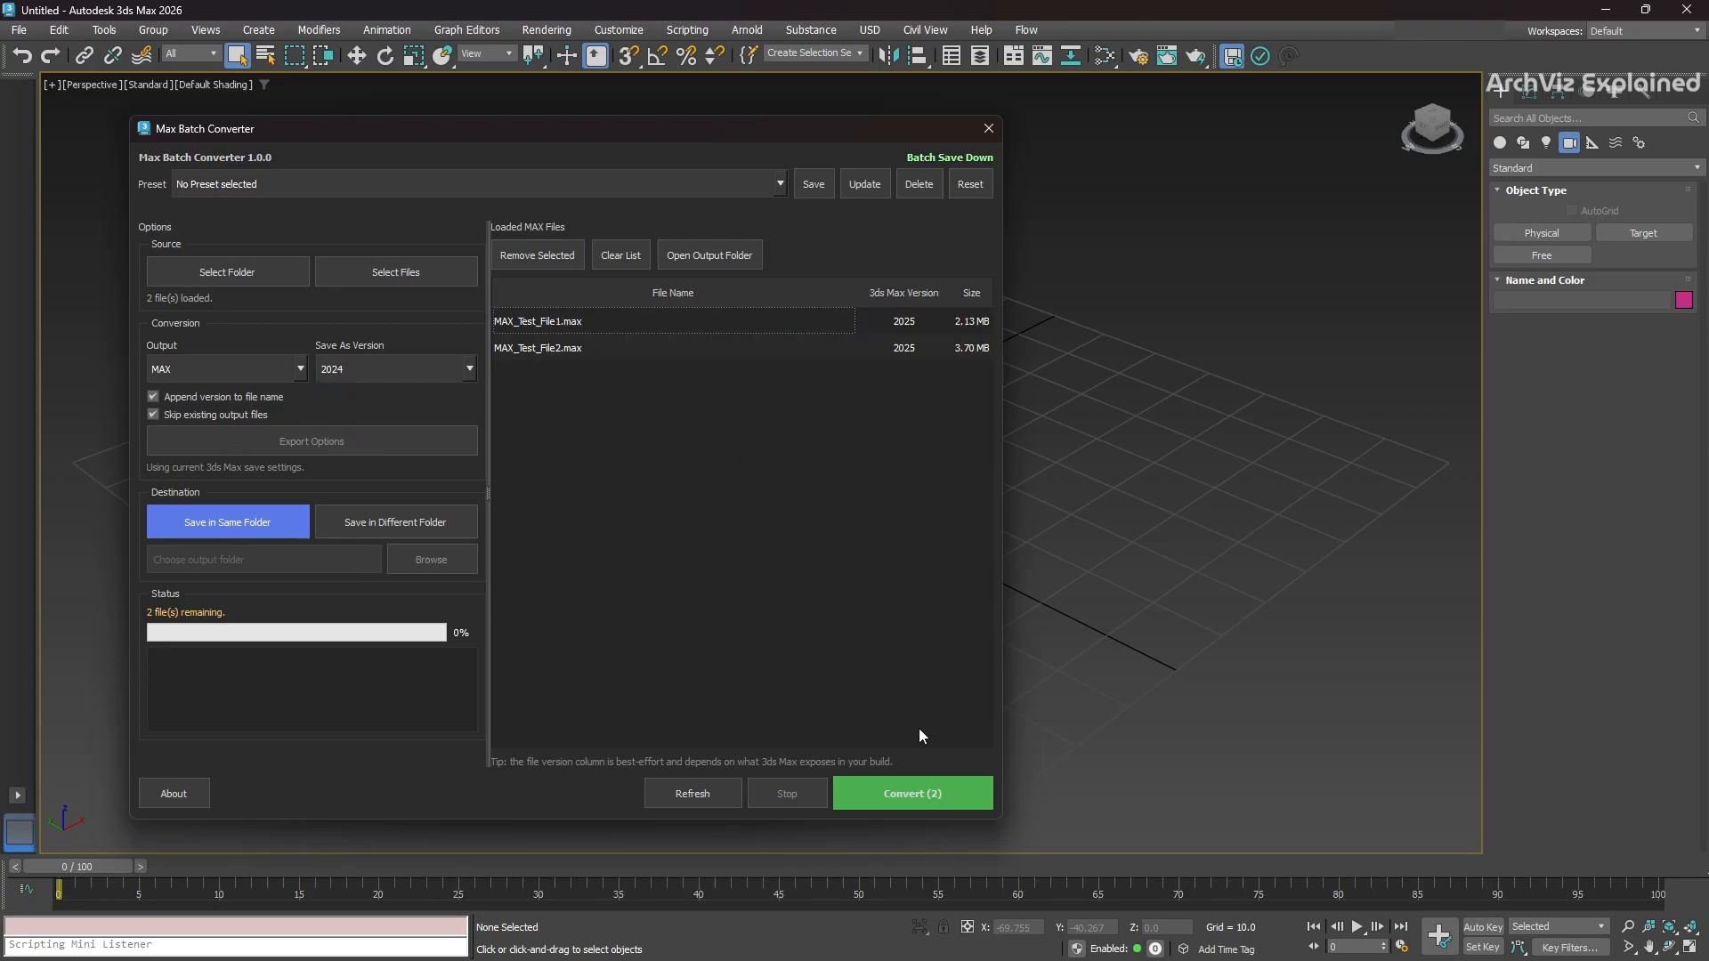
{"action": "left_click", "coordinate": [949, 794]}
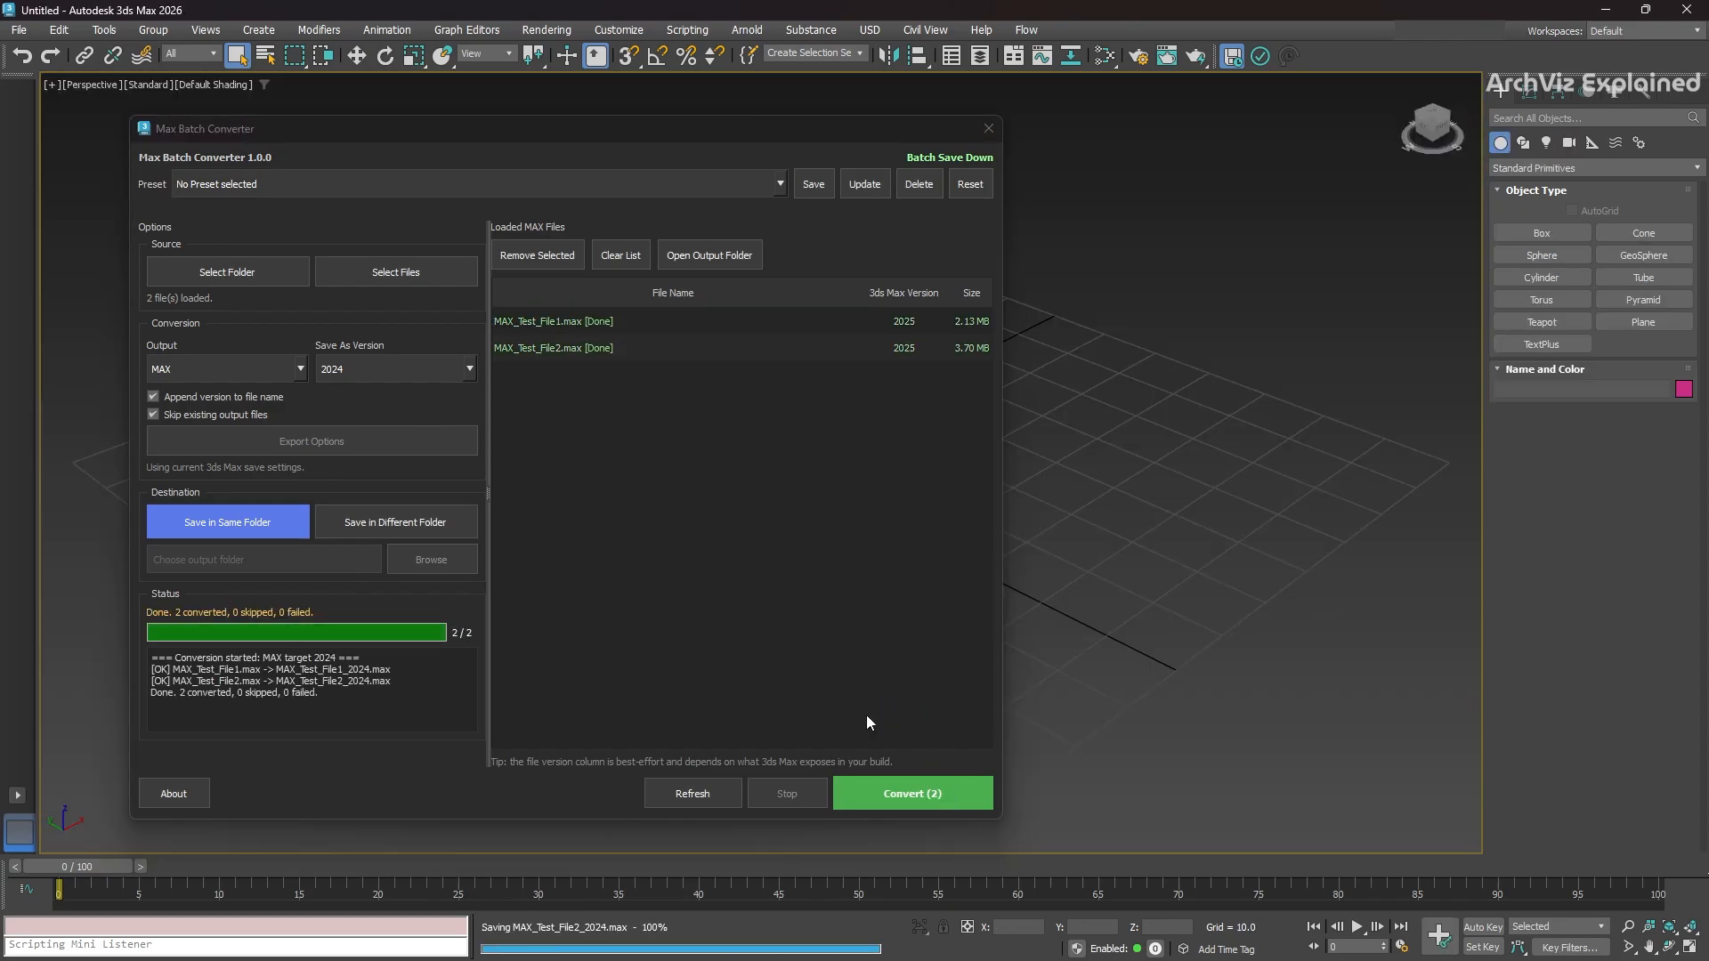
Open the output folder and check MAX_Test_File1_2024.max and MAX_Test_File2_2024.max.
{"action": "left_click", "coordinate": [699, 255]}
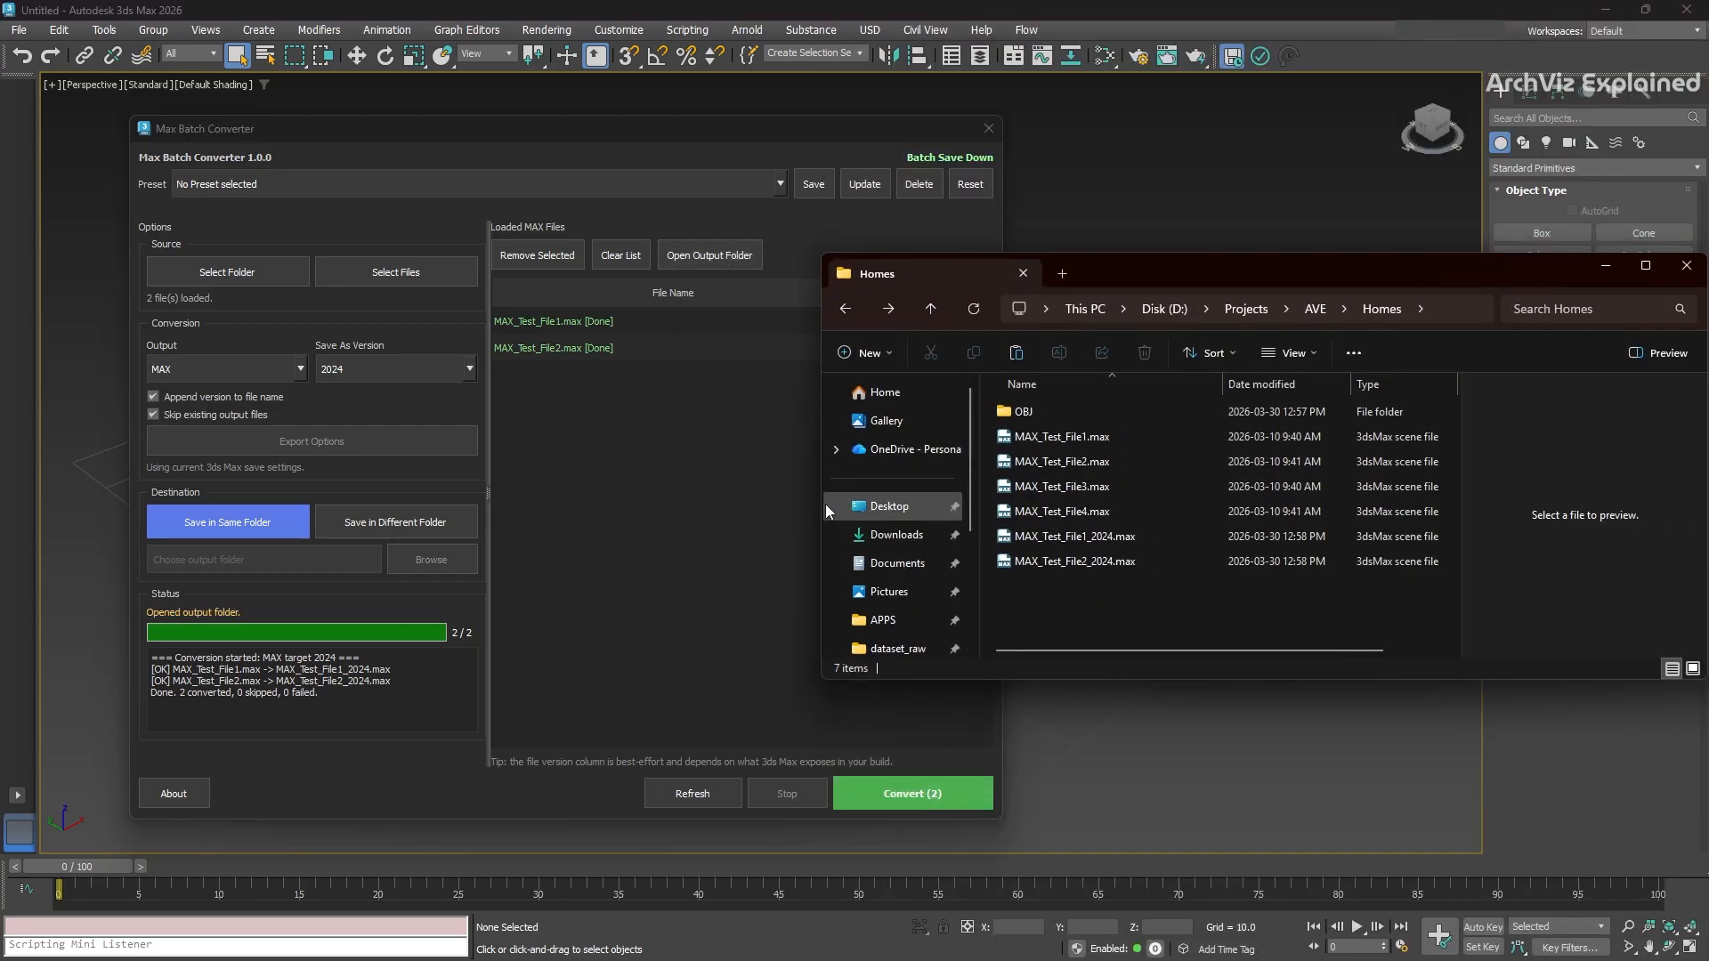
{"action": "left_click", "coordinate": [1130, 543]}
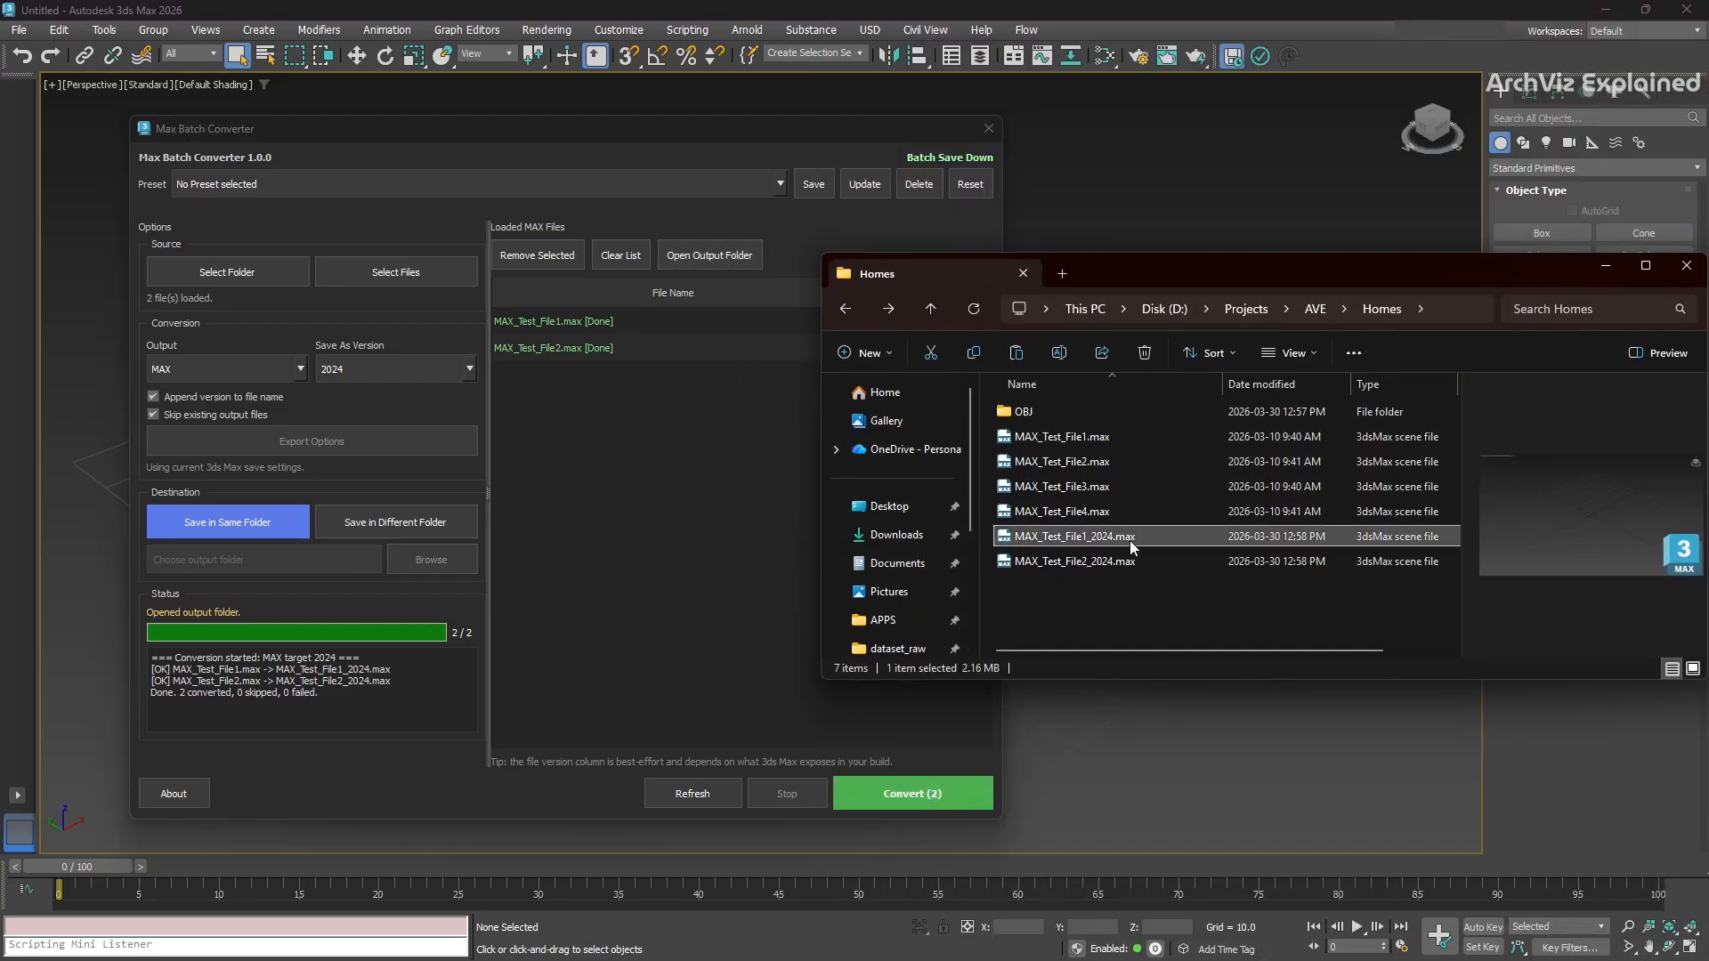
{"action": "left_click", "coordinate": [1131, 560], "text": "shift"}
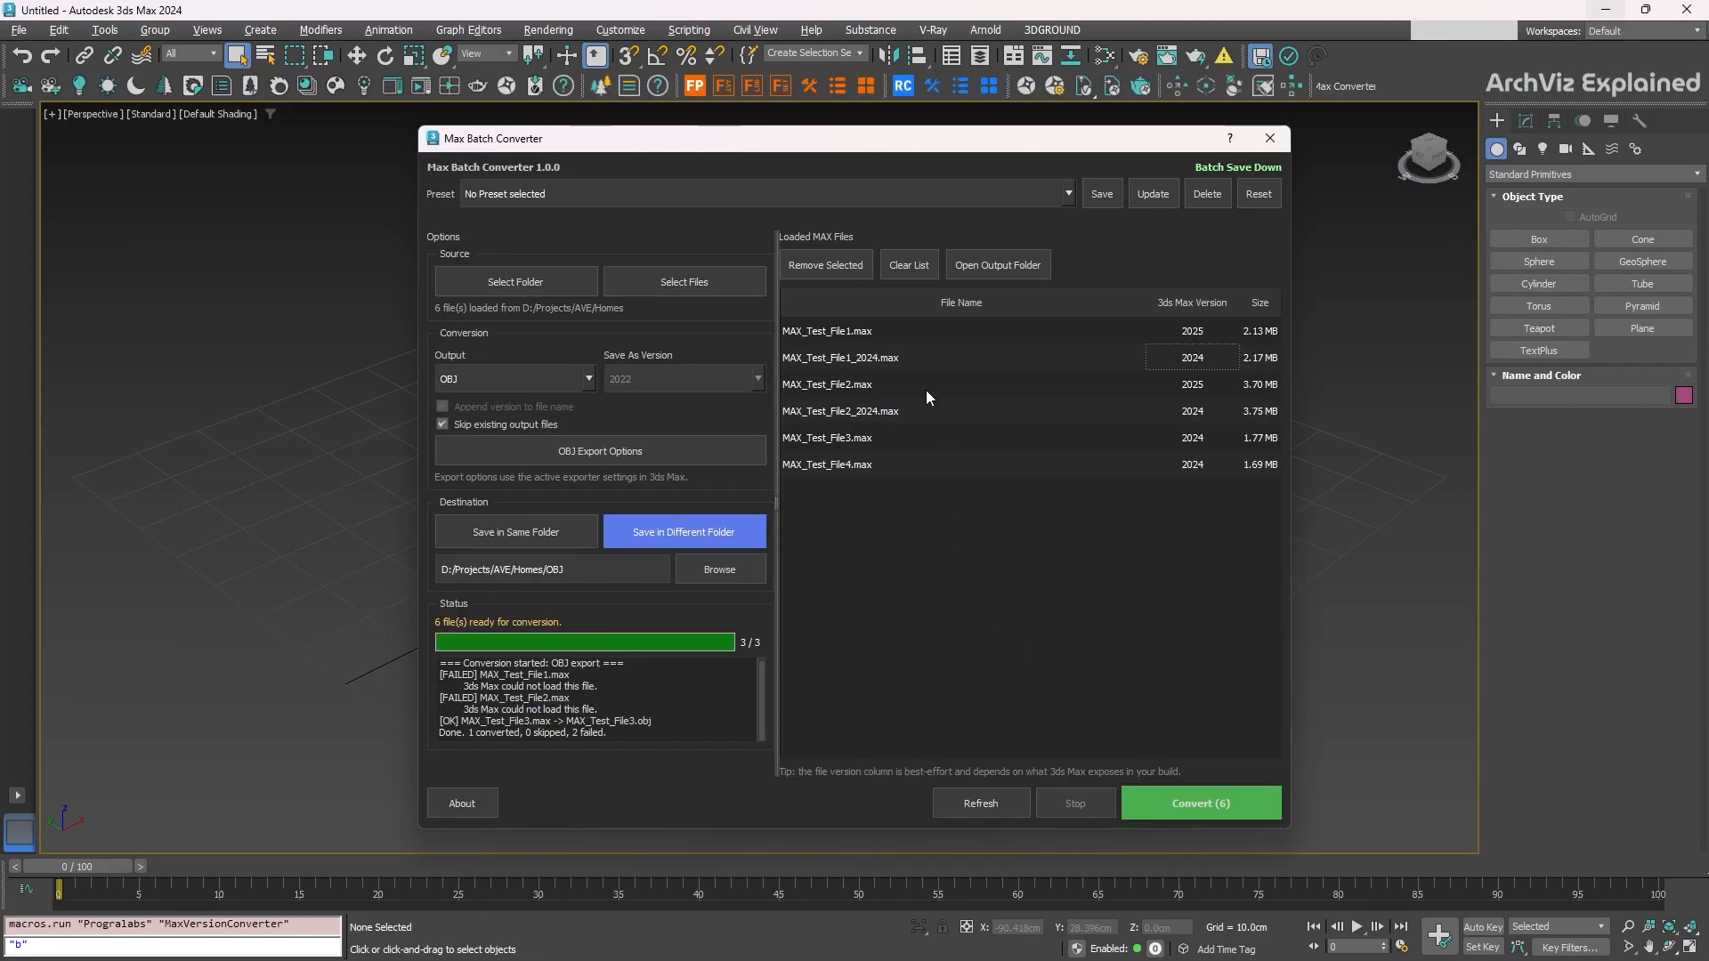
Back in 3ds Max 2024, remove the 2025-version files MAX_Test_File1.max and MAX_Test_File2.max from the loaded list.
{"action": "left_click", "coordinate": [890, 365]}
{"action": "left_click", "coordinate": [879, 412]}
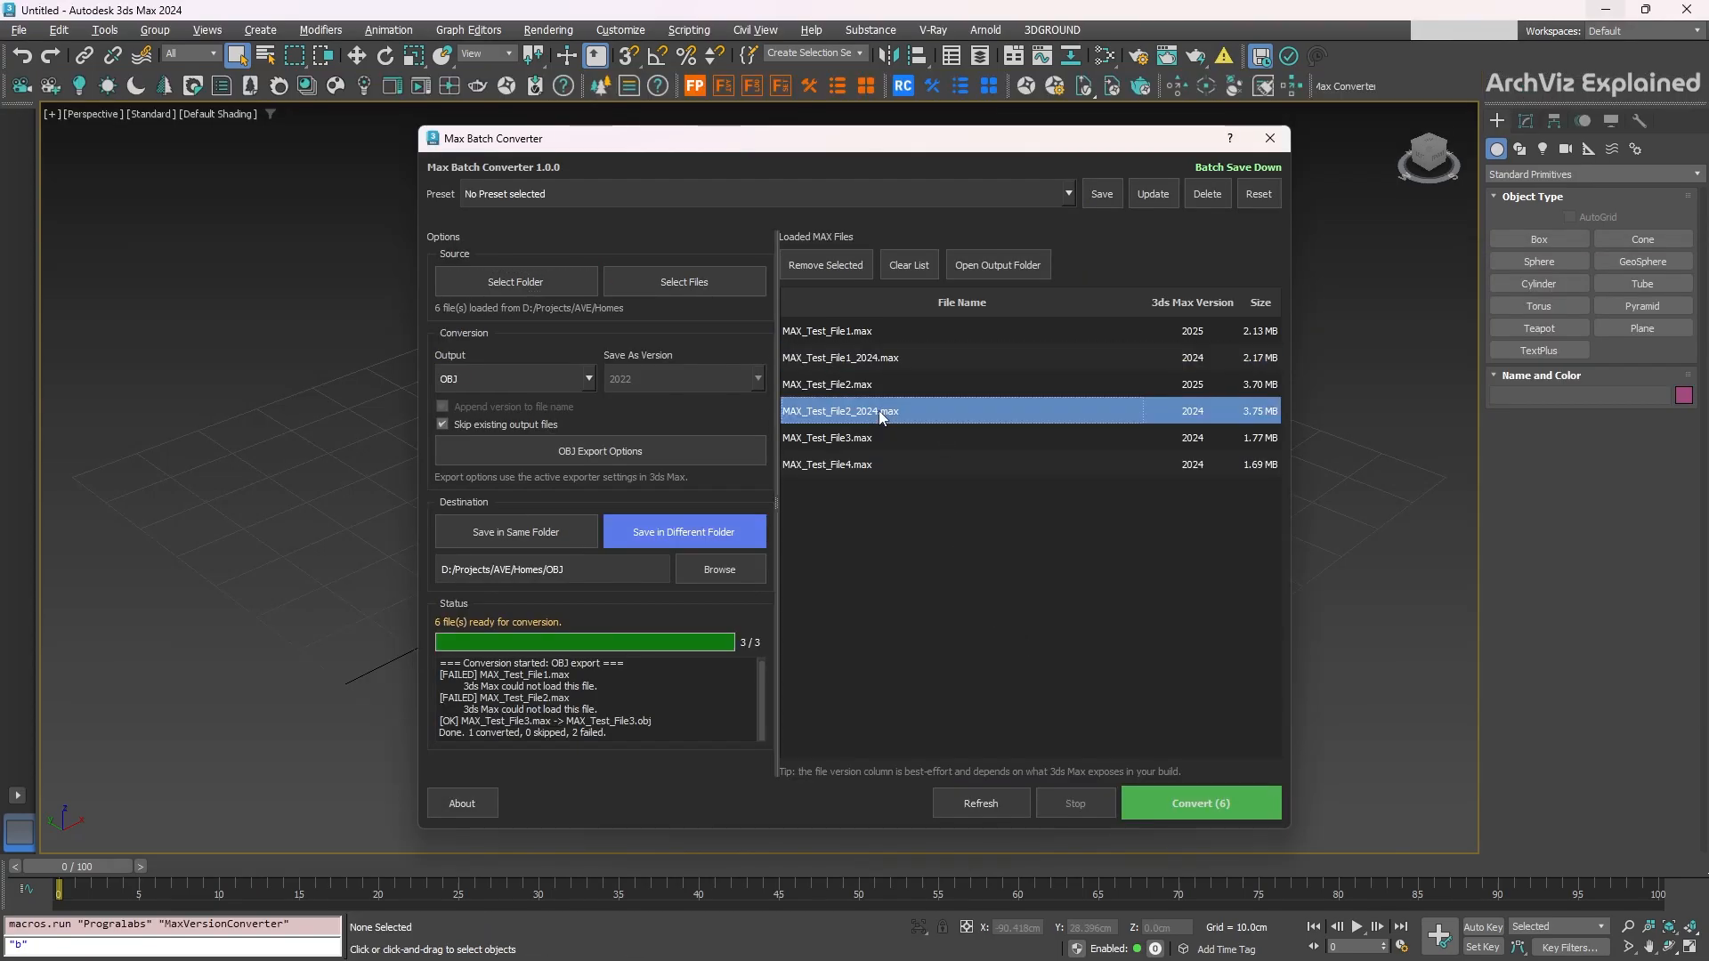
{"action": "left_click", "coordinate": [1168, 378]}
{"action": "left_click", "coordinate": [1175, 333], "text": "ctrl"}
{"action": "left_click", "coordinate": [811, 265]}
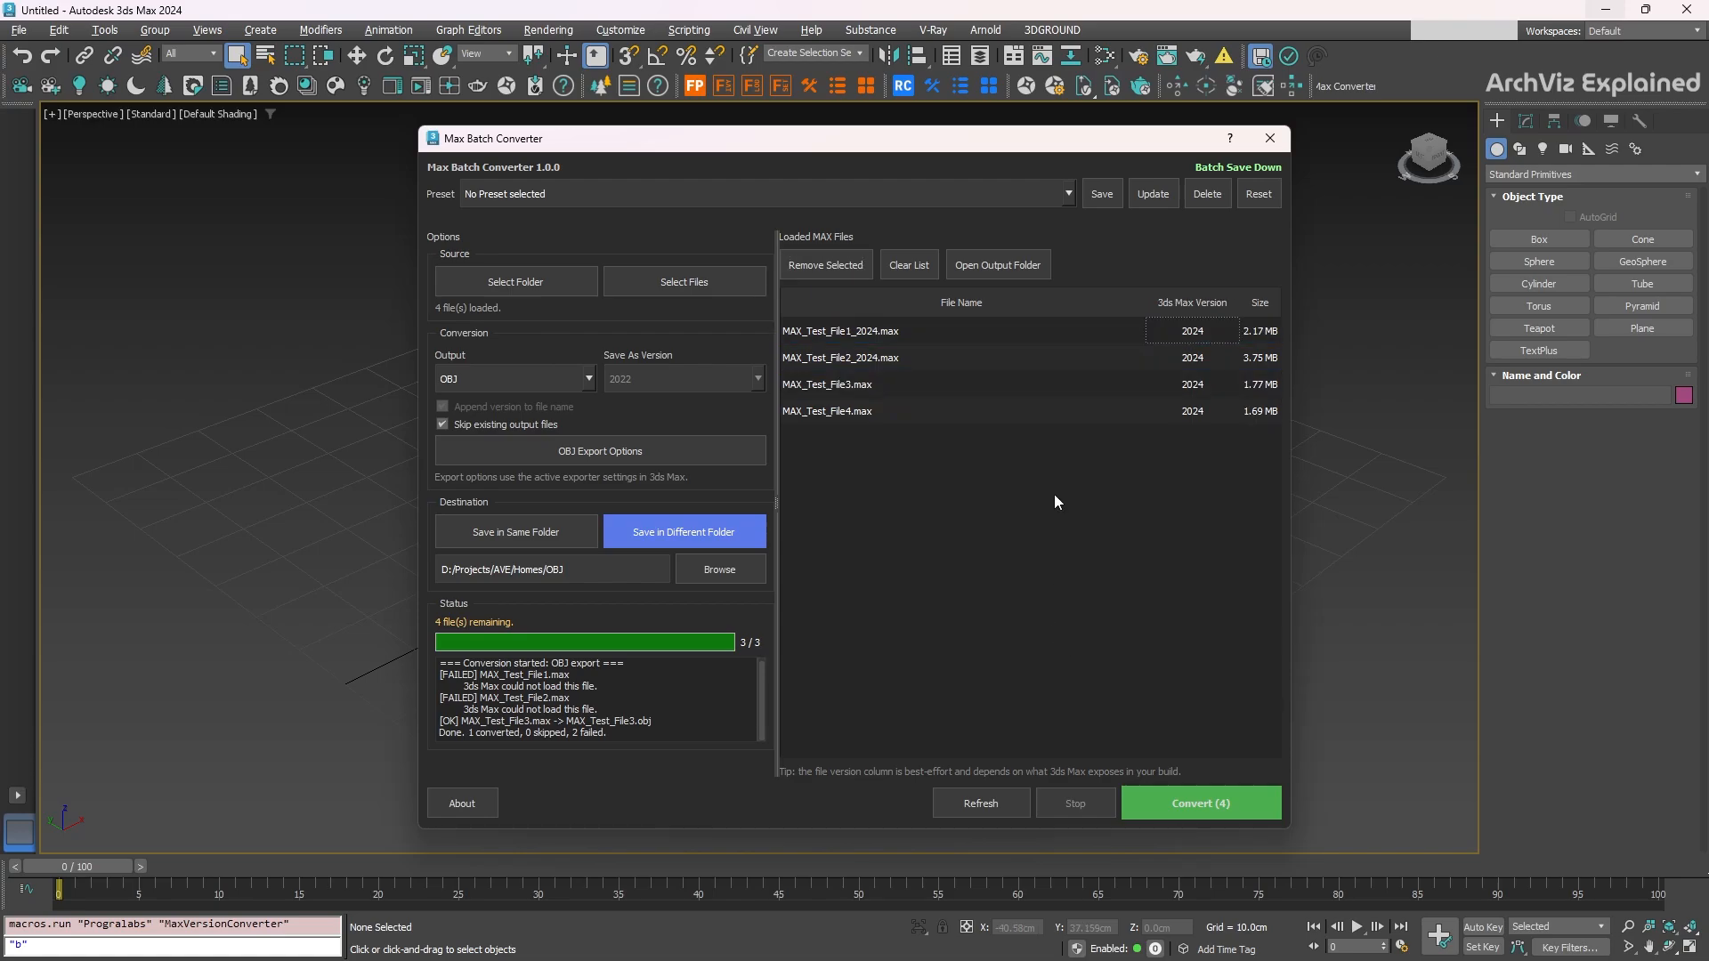
Set the conversion output format to MAX with 2022 as the Save As version.
{"action": "left_click", "coordinate": [499, 372]}
{"action": "left_click", "coordinate": [478, 397]}
{"action": "left_click", "coordinate": [670, 378]}
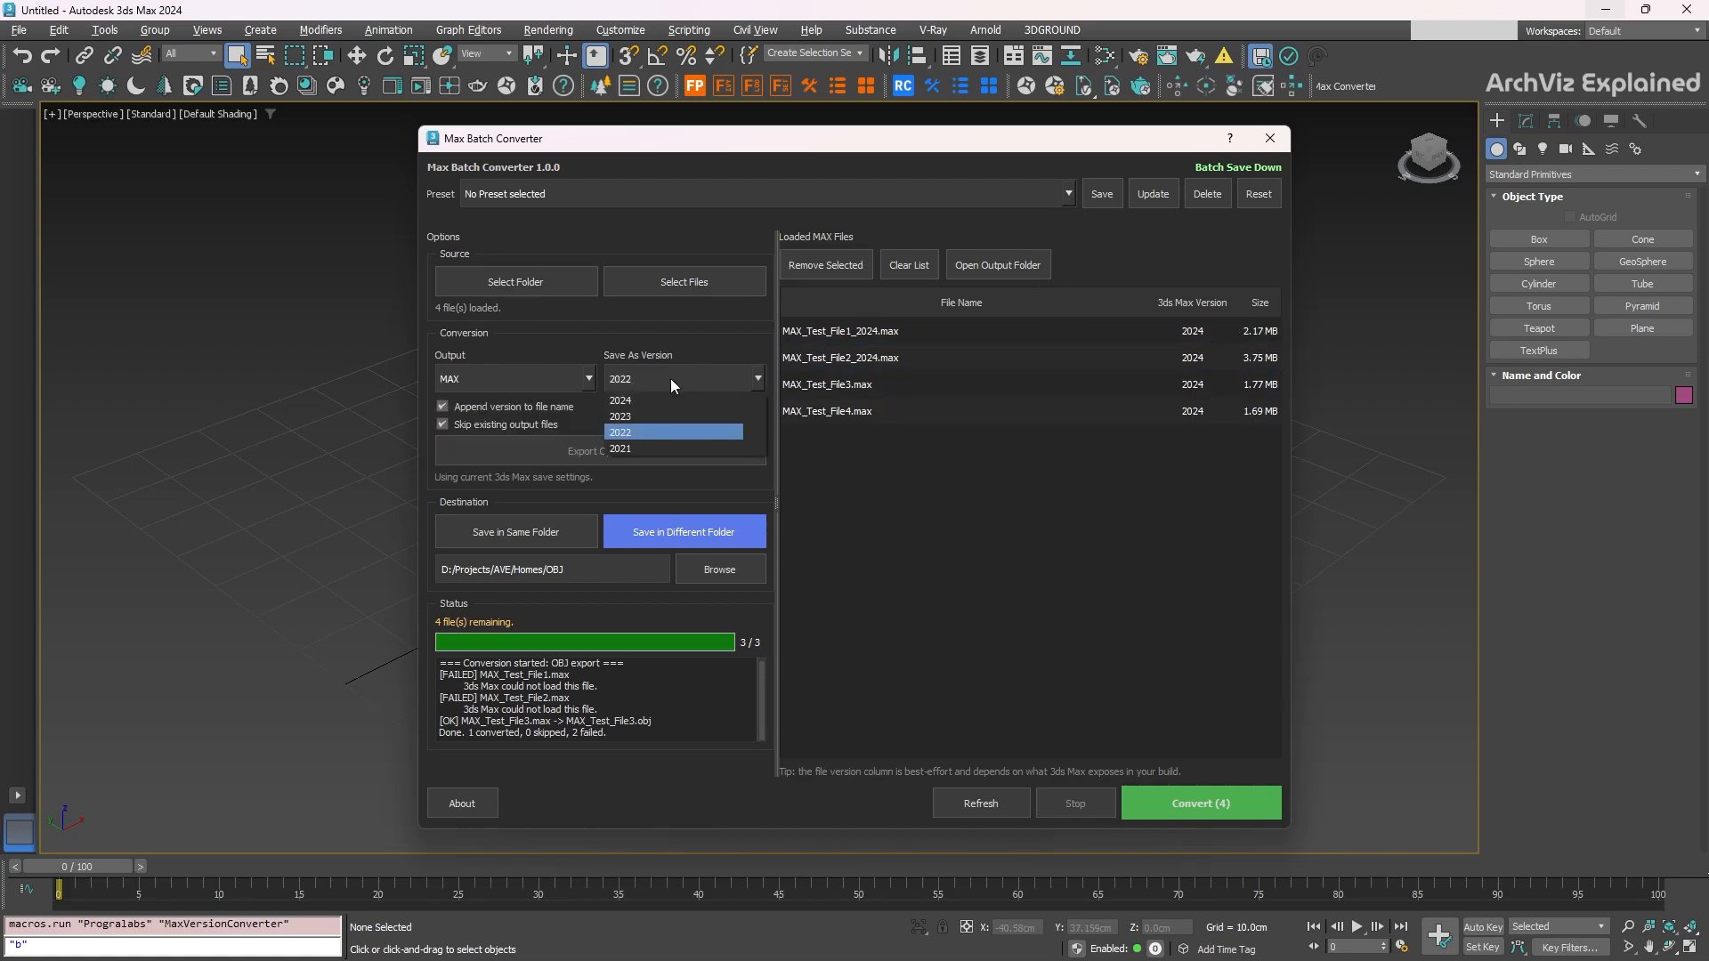
{"action": "left_click", "coordinate": [638, 433]}
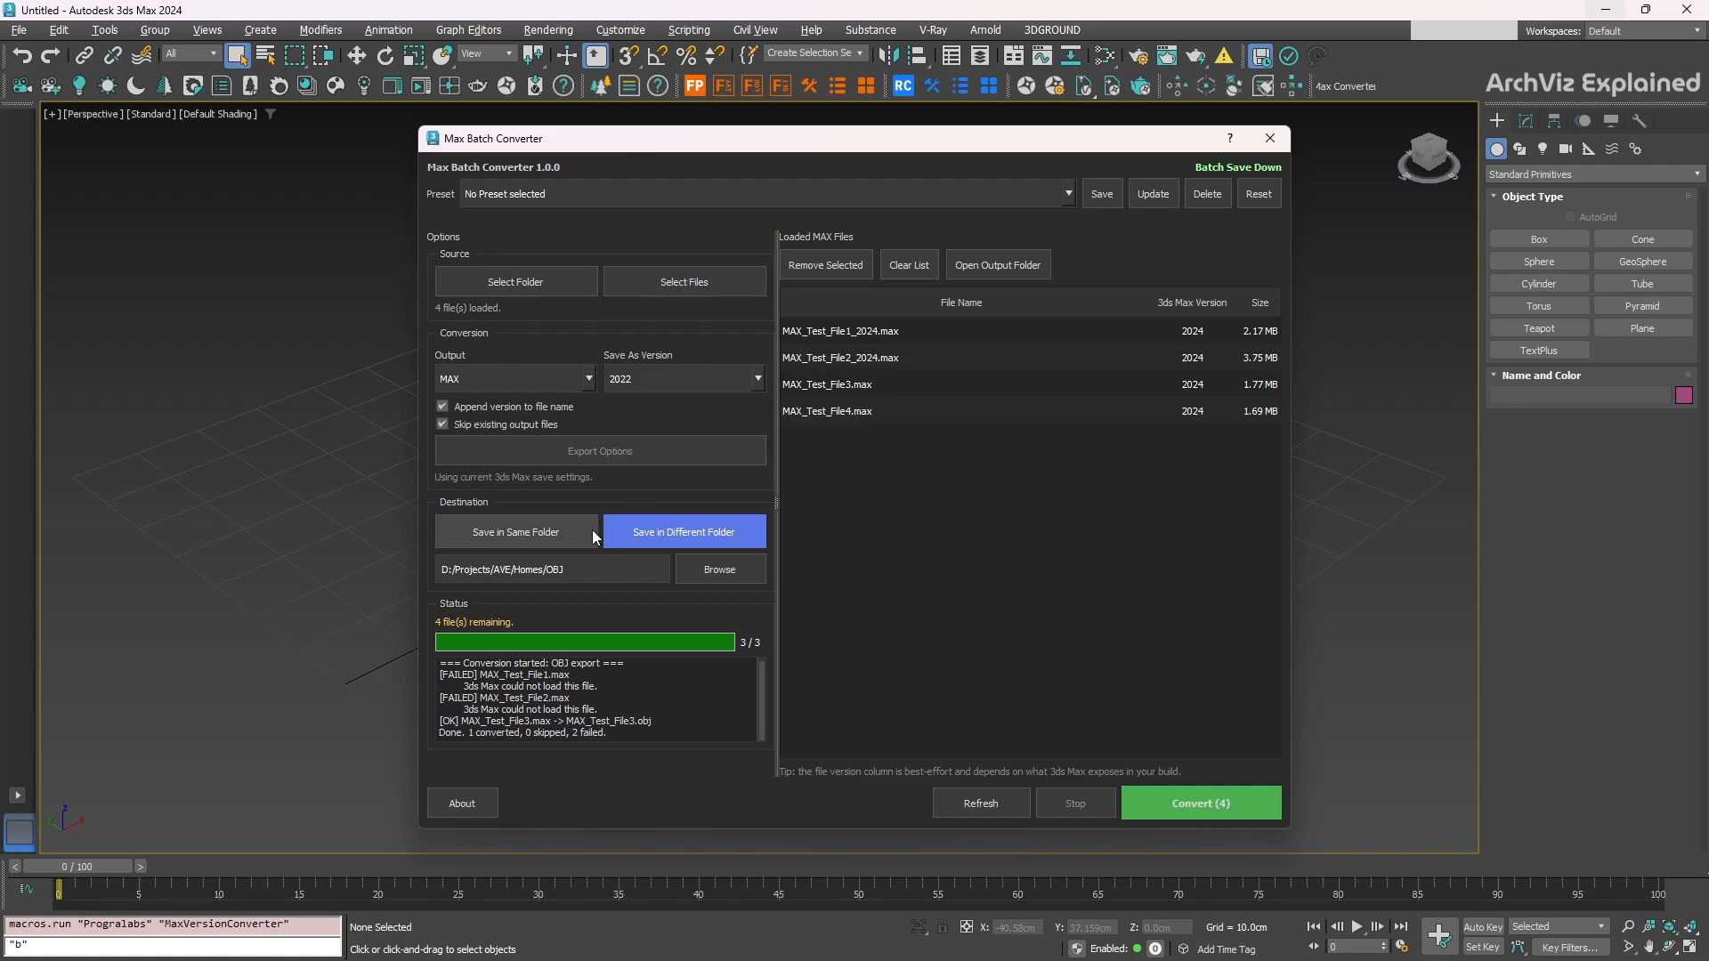
Change the destination folder path to D:/Projects/AVE/Homes/2022.
{"action": "left_click", "coordinate": [578, 569]}
{"action": "key", "text": "BackSpace"}
{"action": "key", "text": "BackSpace"}
{"action": "key", "text": "BackSpace"}
{"action": "type", "text": "2022"}
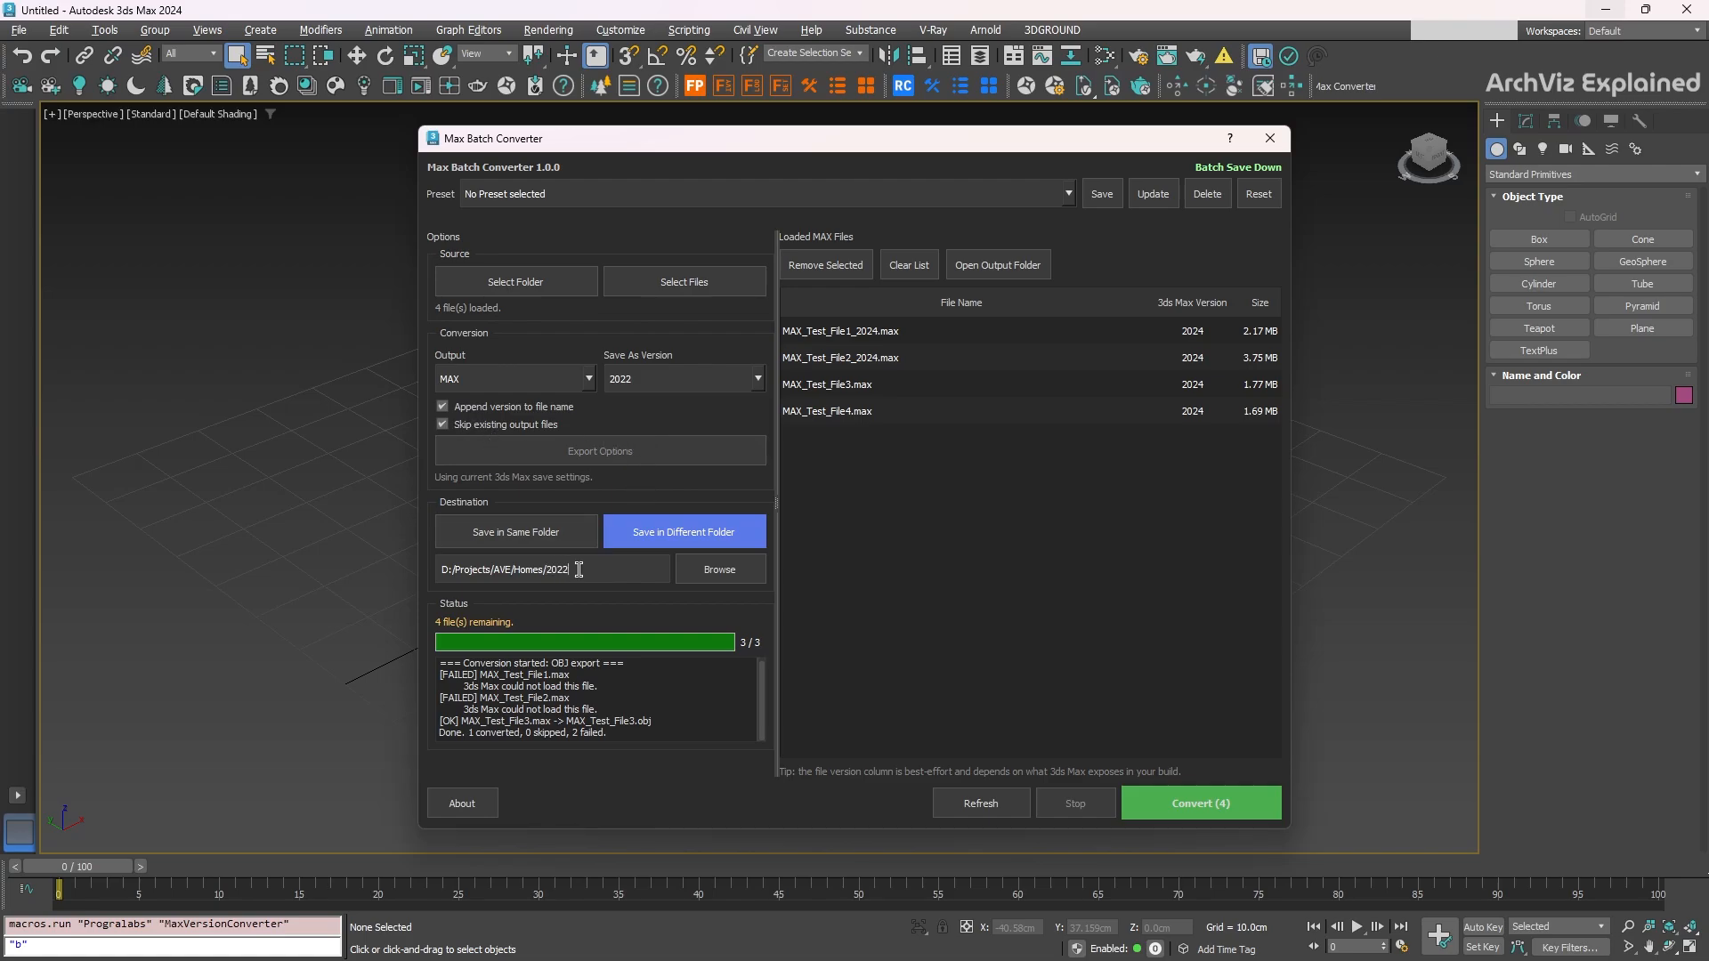
Save the current converter settings as a preset named Export Max 2022.
{"action": "left_click", "coordinate": [1102, 195]}
{"action": "type", "text": "Ex"}
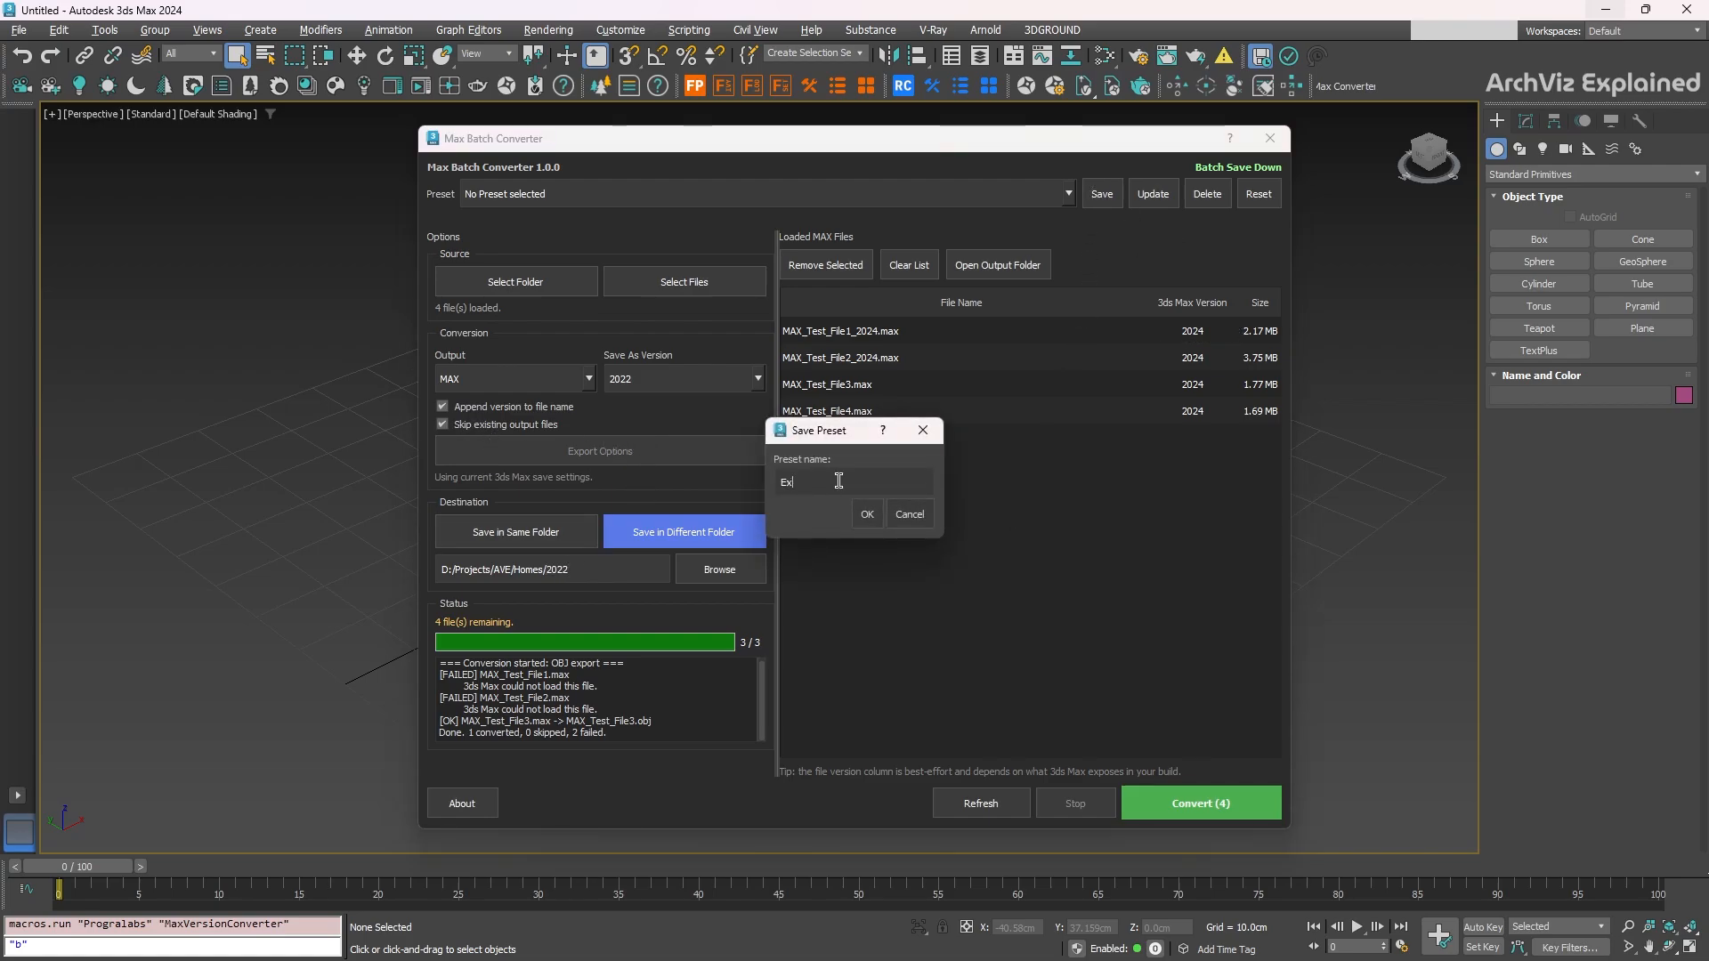
{"action": "type", "text": "port Max 2022"}
{"action": "left_click", "coordinate": [867, 515]}
Set the output format to OBJ and enable Export materials and Create mat-library in its export options.
{"action": "left_click", "coordinate": [539, 379]}
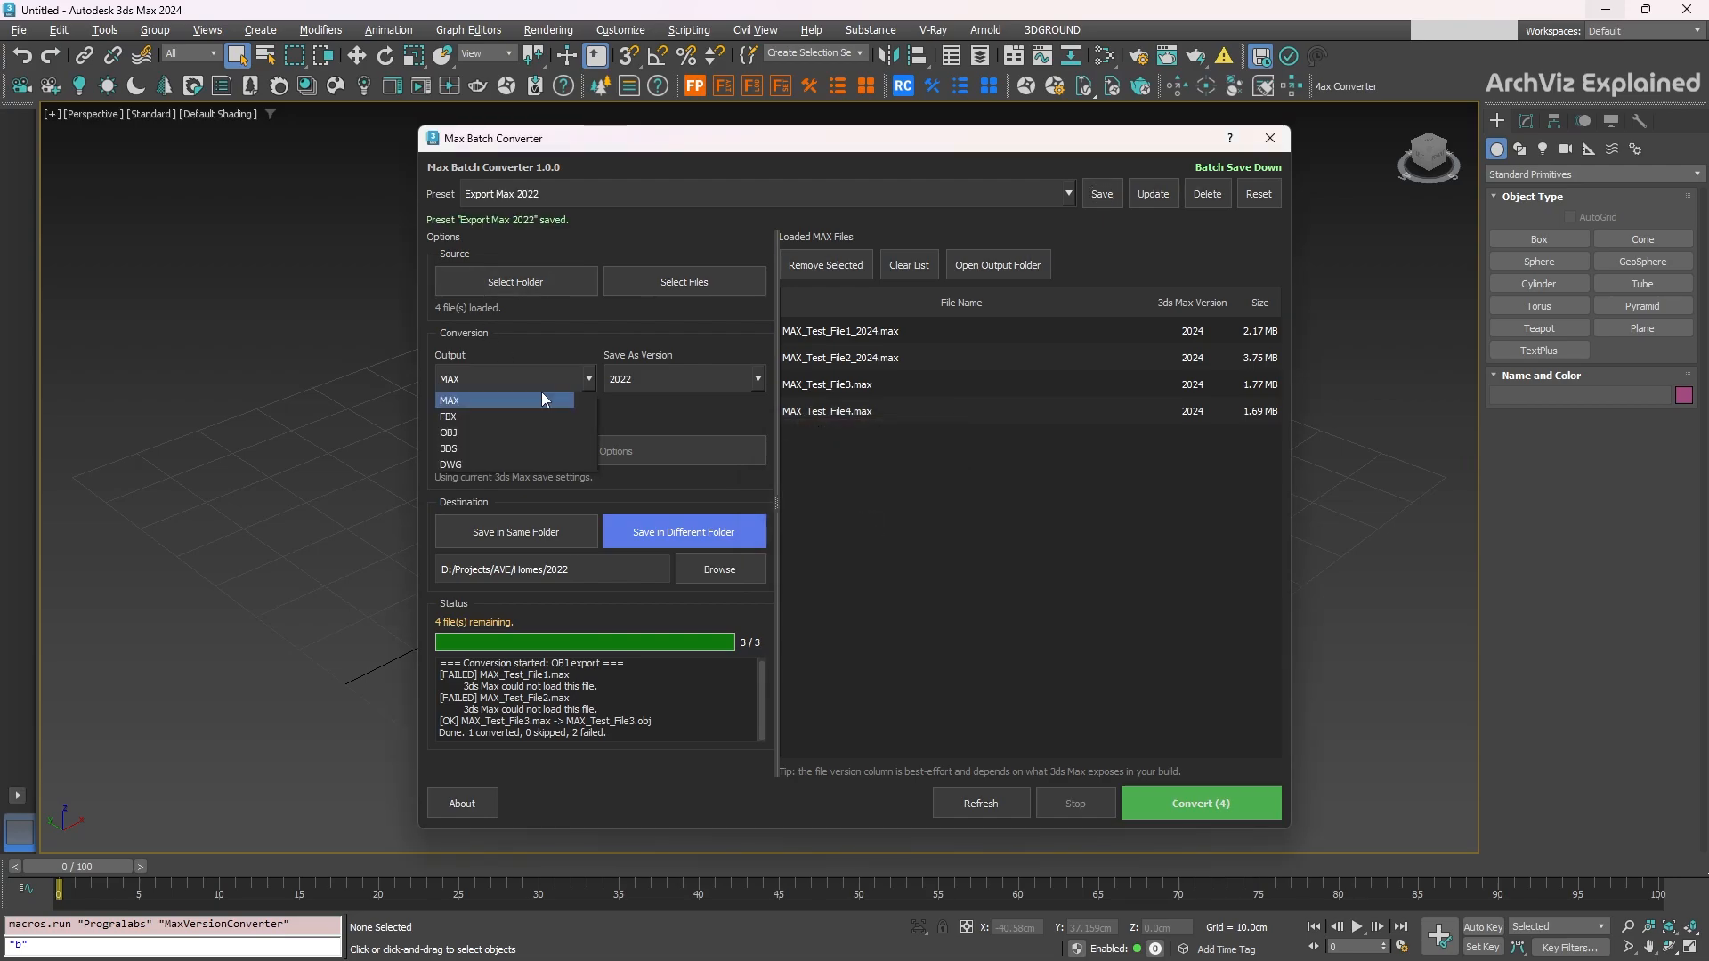
{"action": "left_click", "coordinate": [472, 432]}
{"action": "left_click", "coordinate": [552, 452]}
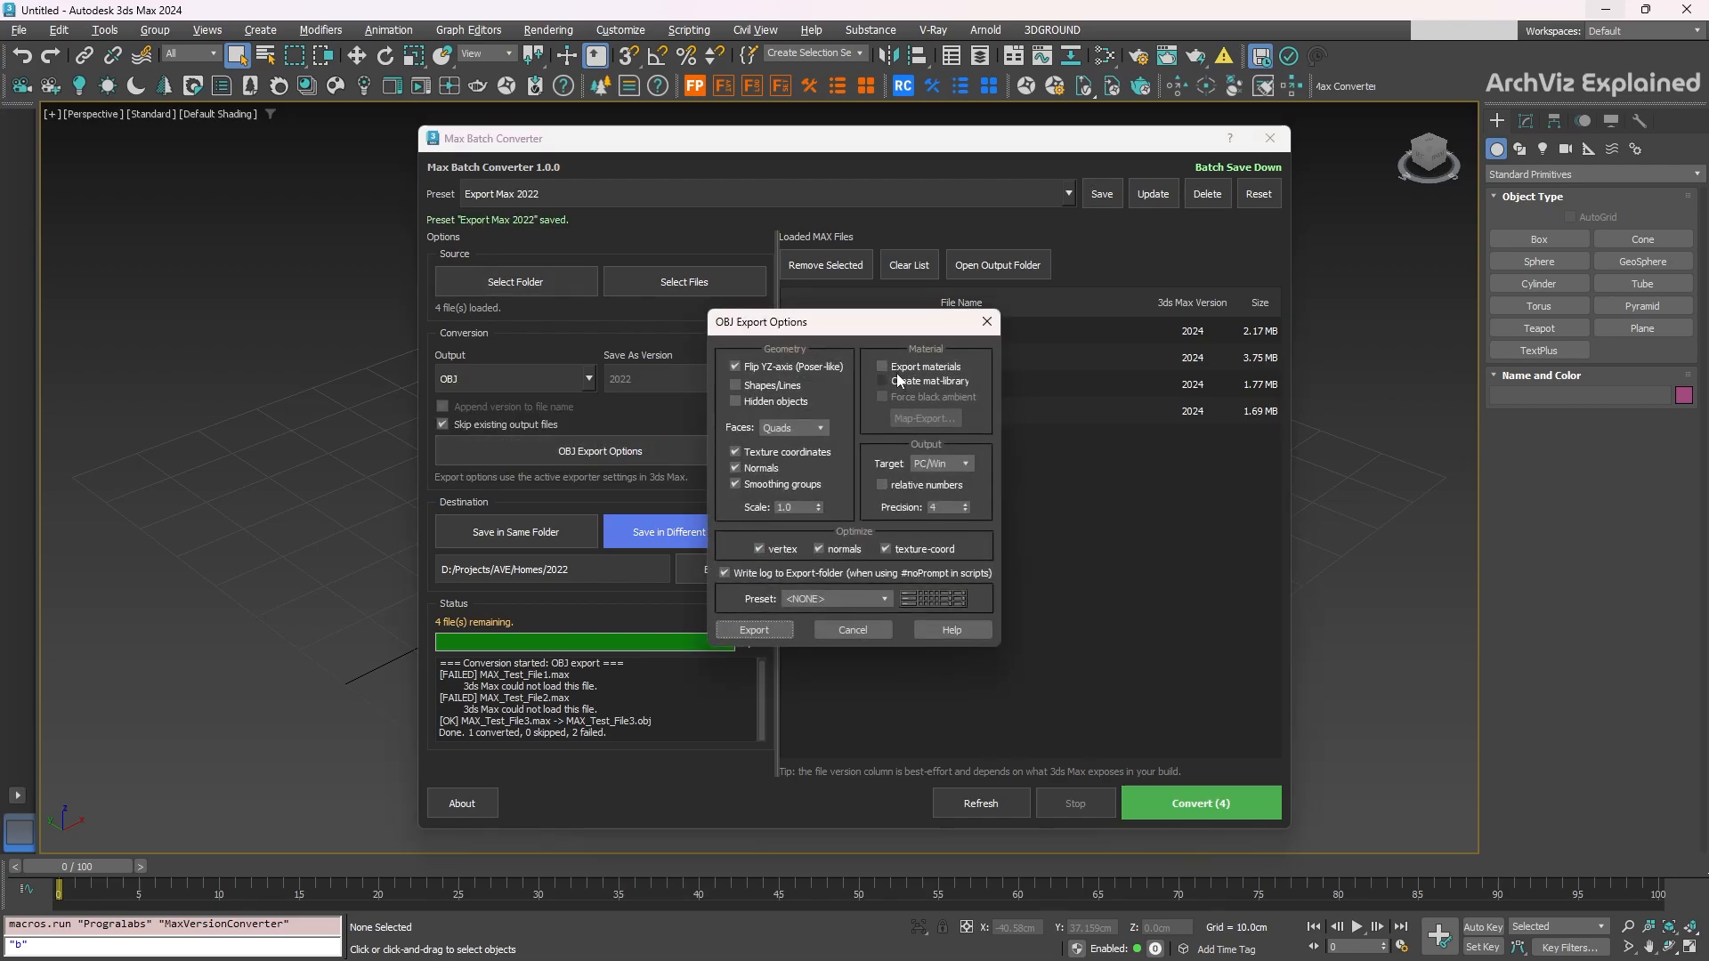
{"action": "left_click", "coordinate": [900, 382]}
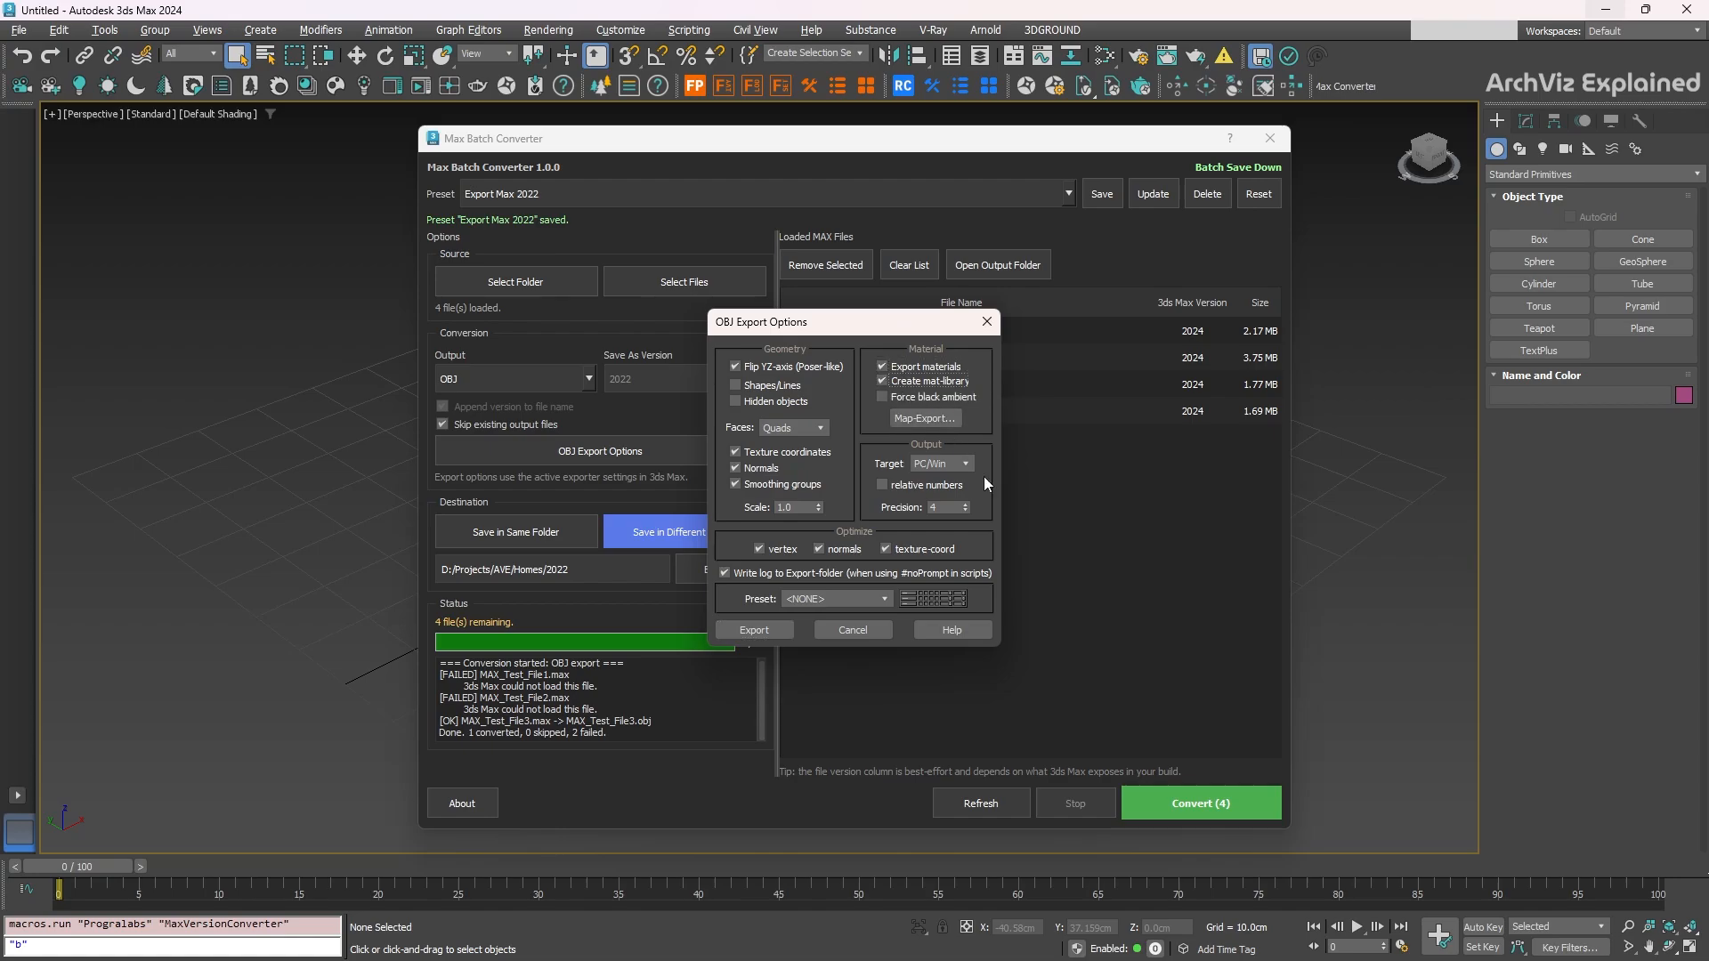
{"action": "left_click", "coordinate": [735, 633]}
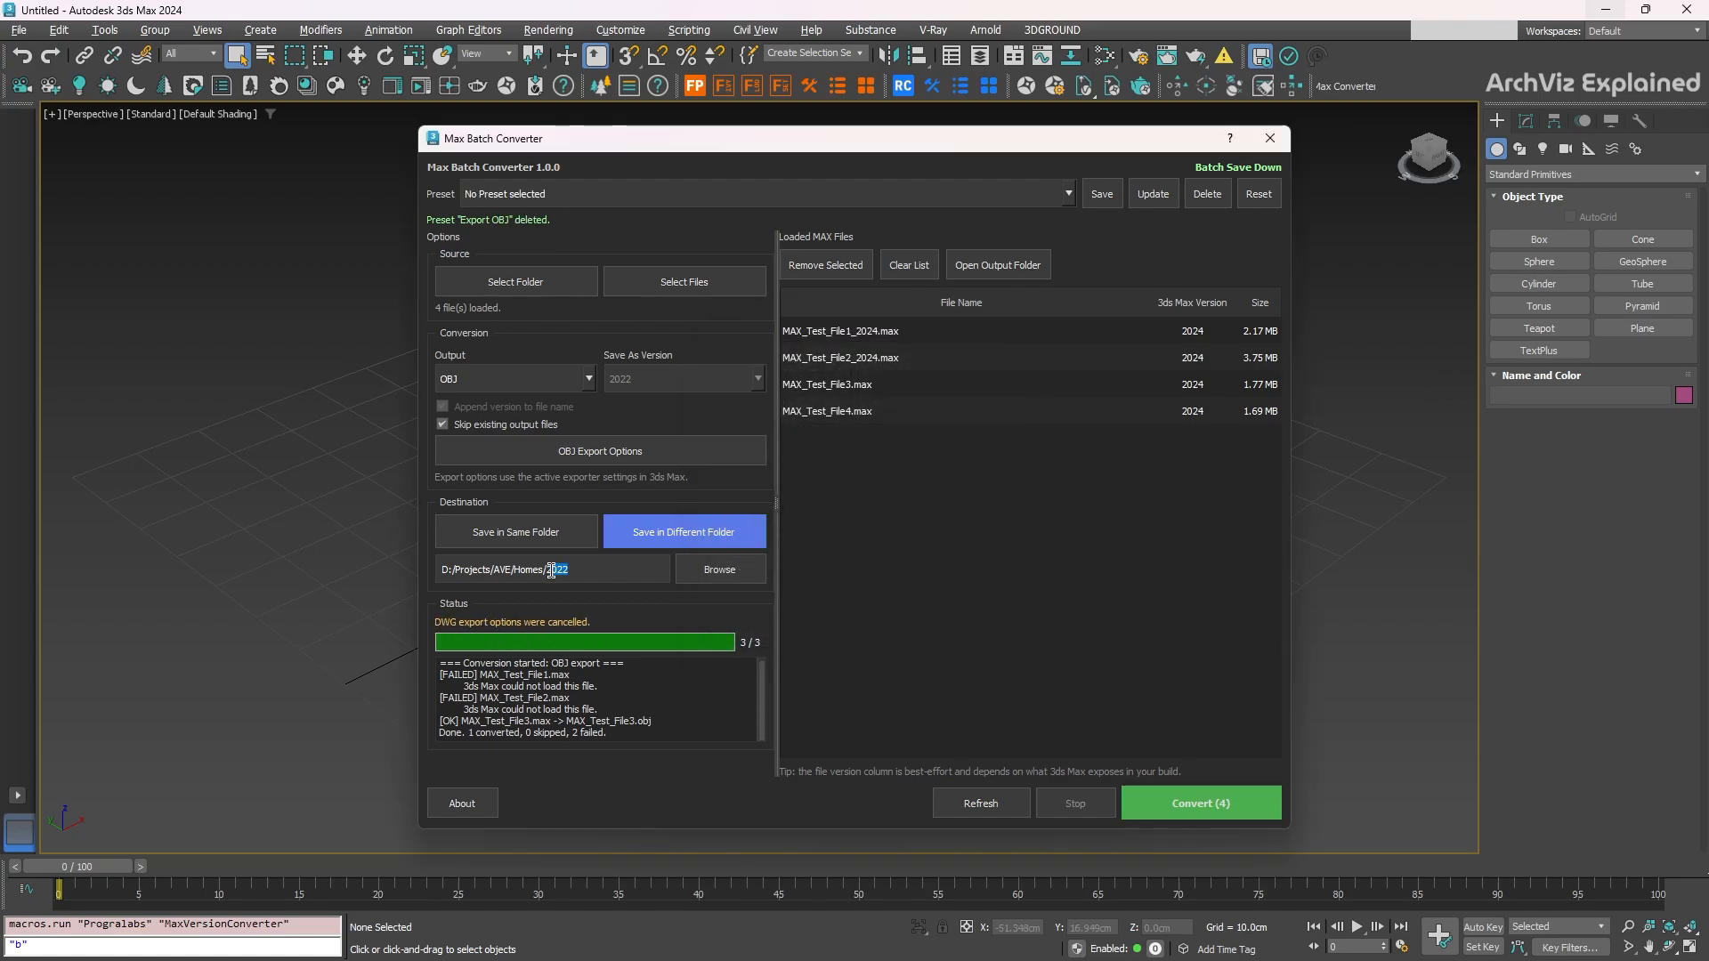
Choose D:/Projects/AVE/Homes/OBJ as the output folder and save the settings as a preset named Export OBJ.
{"action": "left_click", "coordinate": [712, 570]}
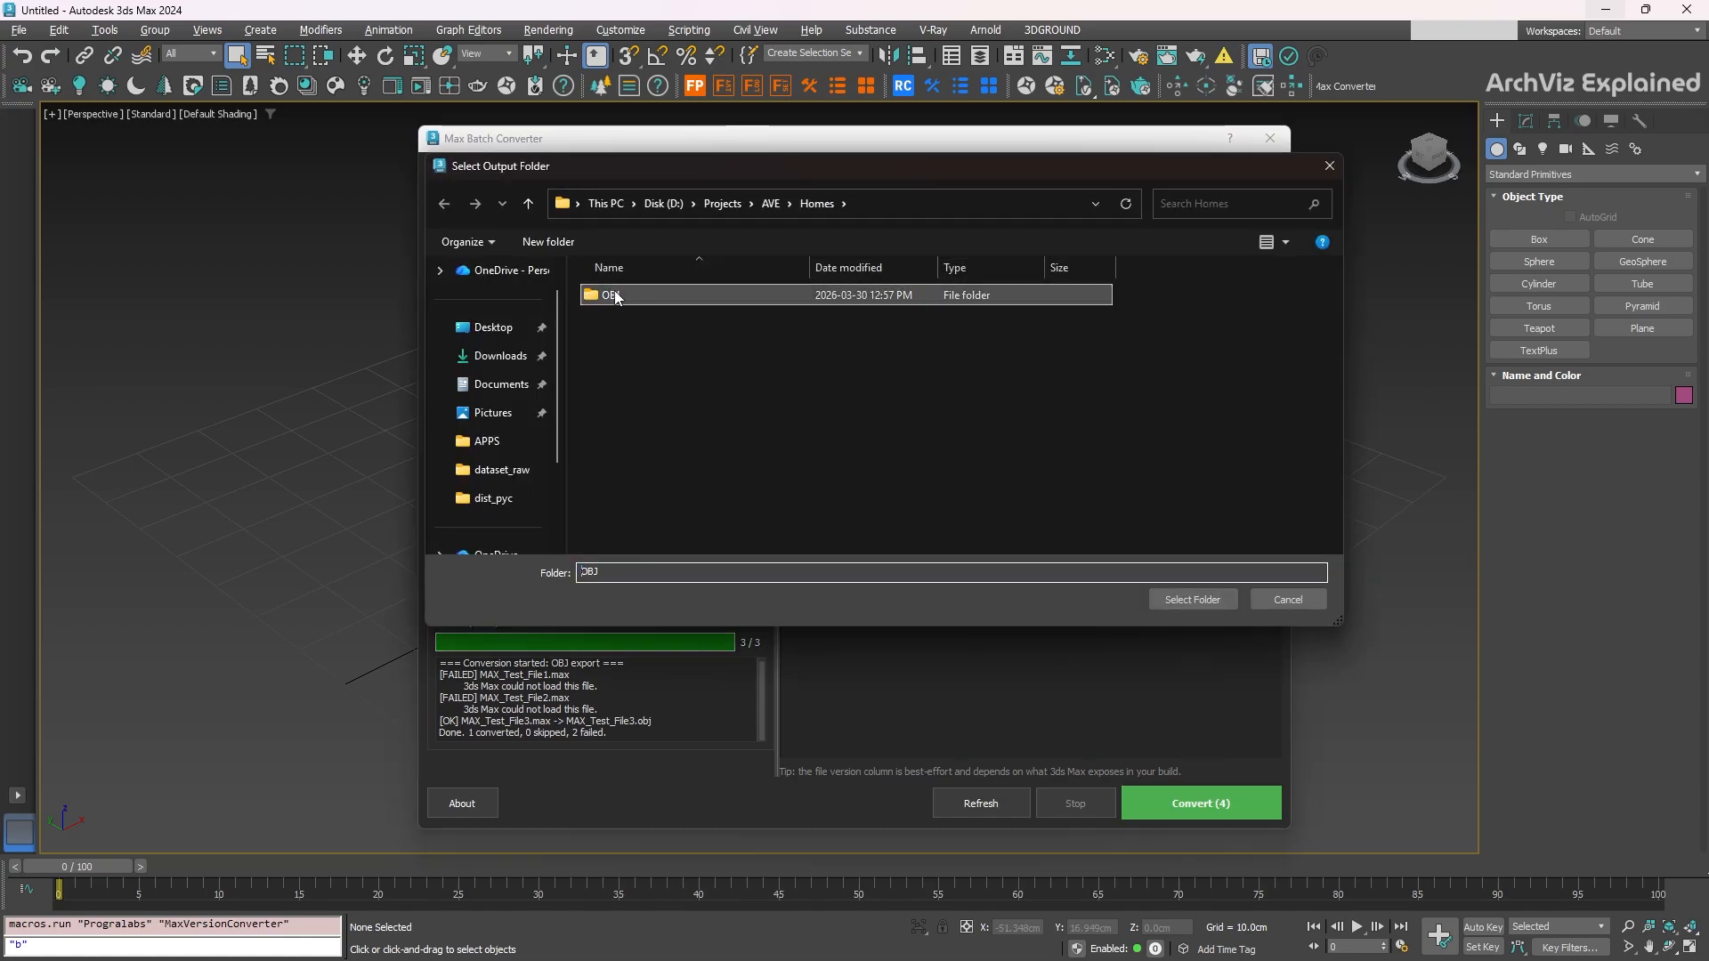
{"action": "double_click", "coordinate": [623, 294]}
{"action": "left_click", "coordinate": [1224, 599]}
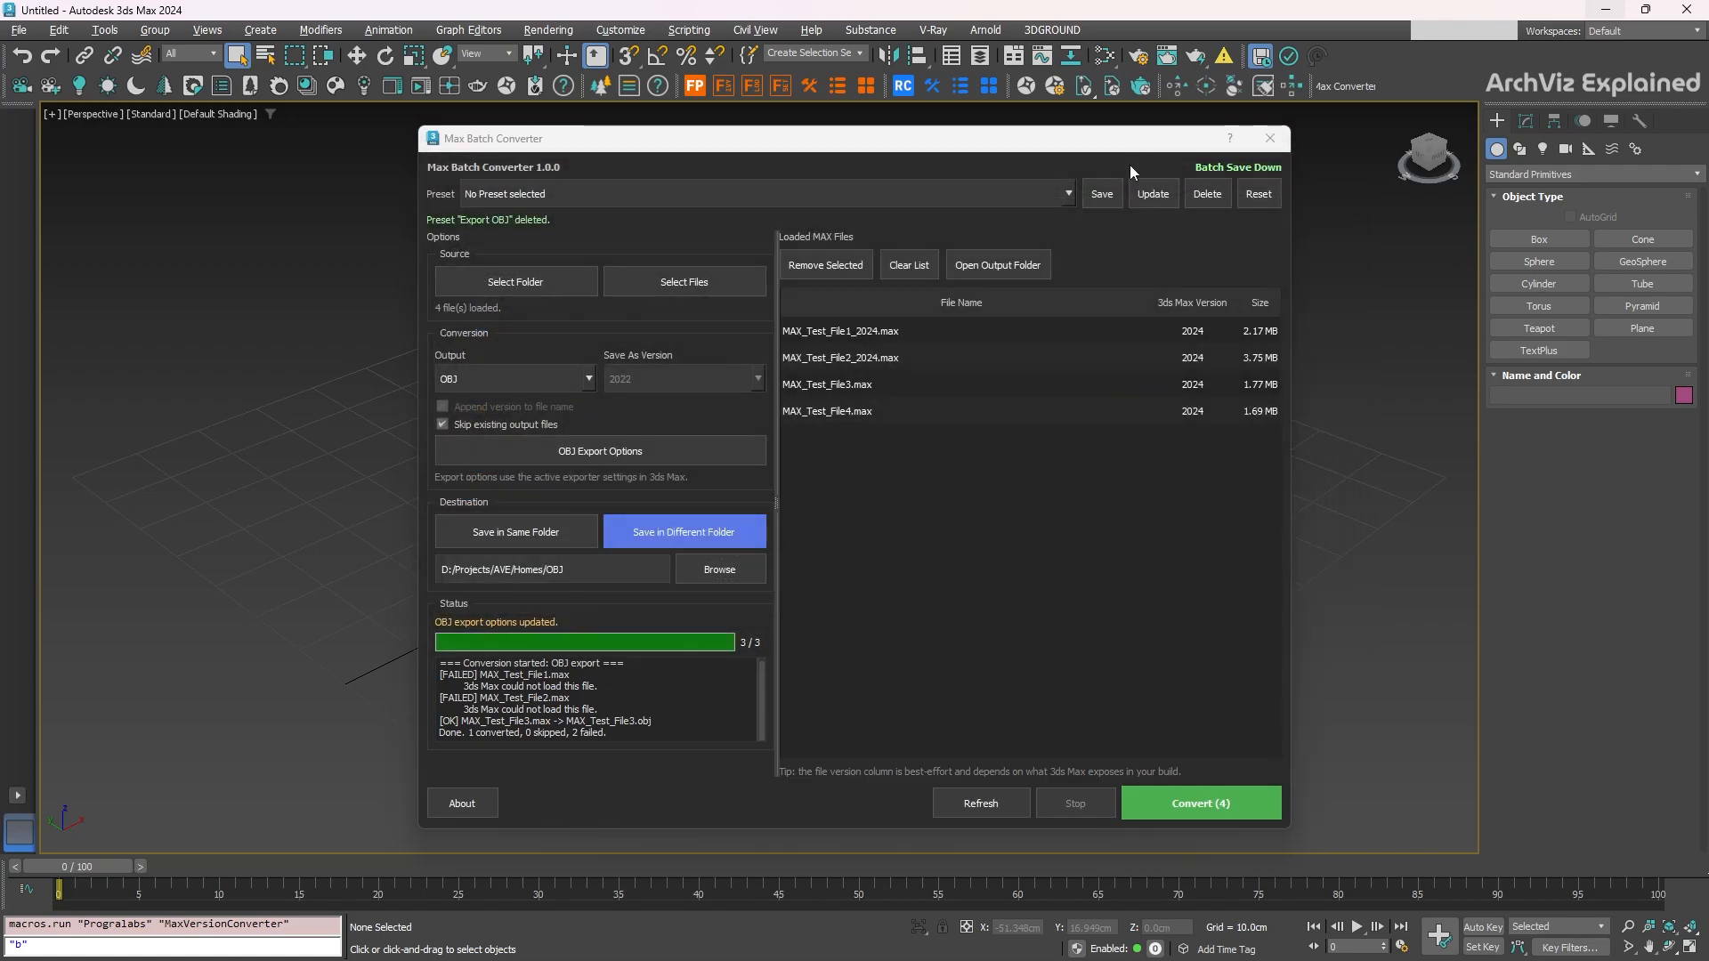
{"action": "left_click", "coordinate": [1103, 195]}
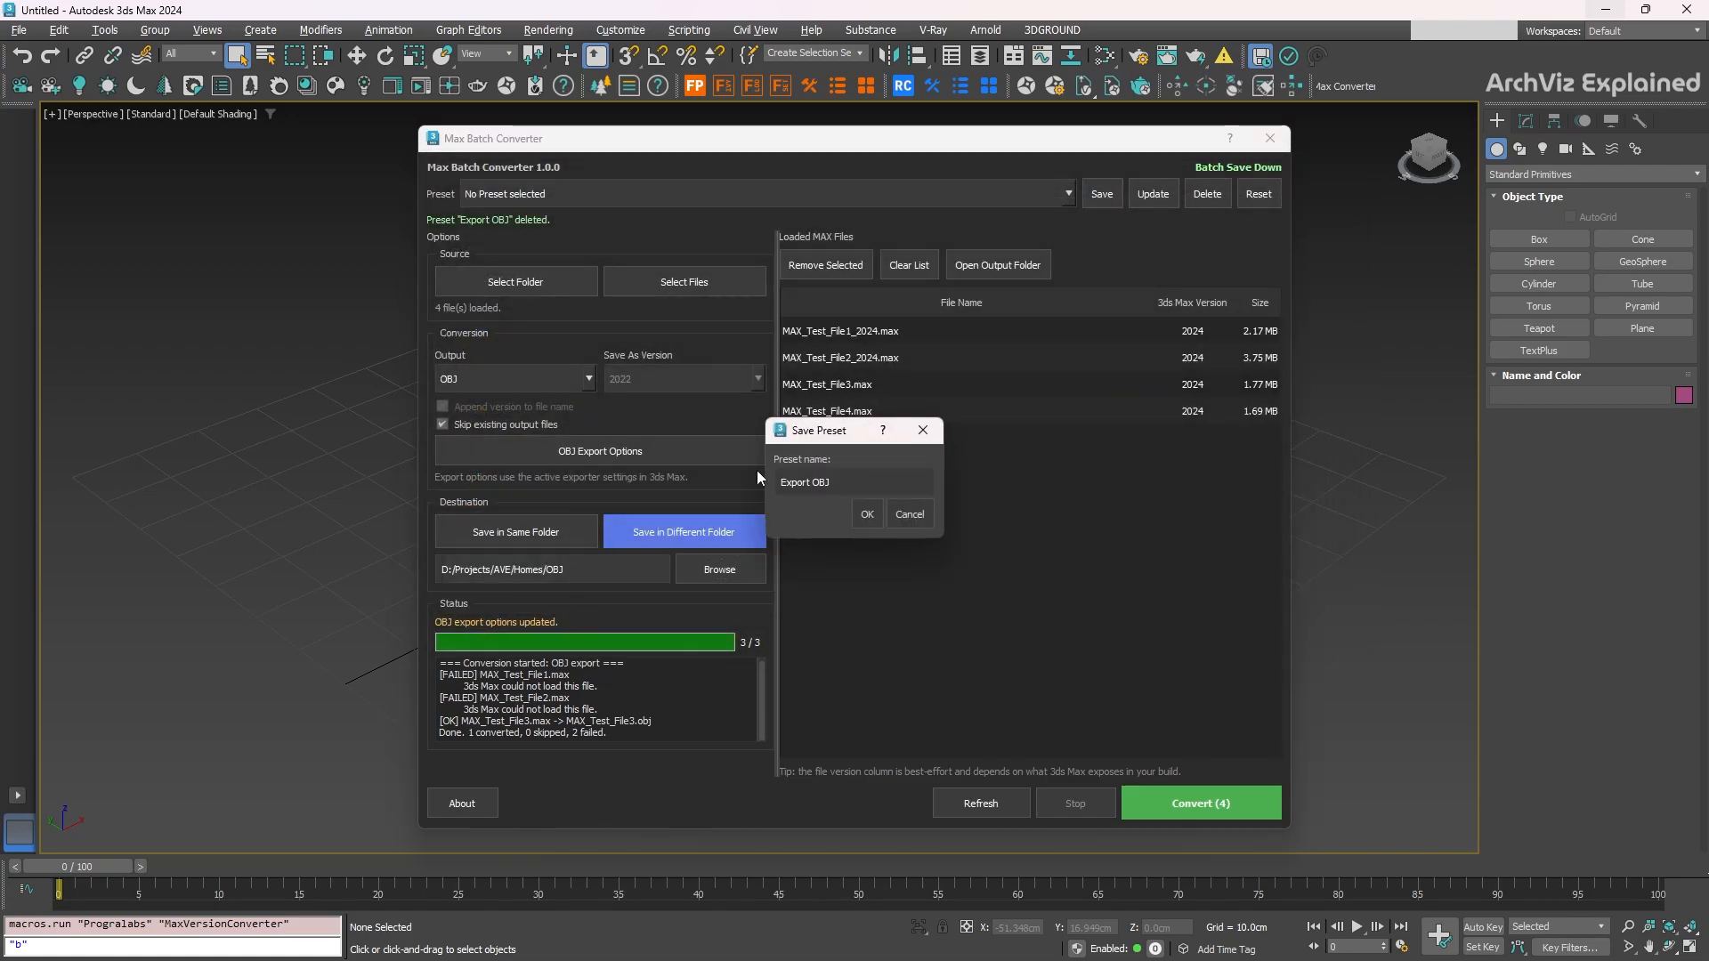
{"action": "left_click", "coordinate": [867, 515]}
Set the output format to DWG and accept the current DWG export options.
{"action": "left_click", "coordinate": [545, 380]}
{"action": "left_click", "coordinate": [479, 461]}
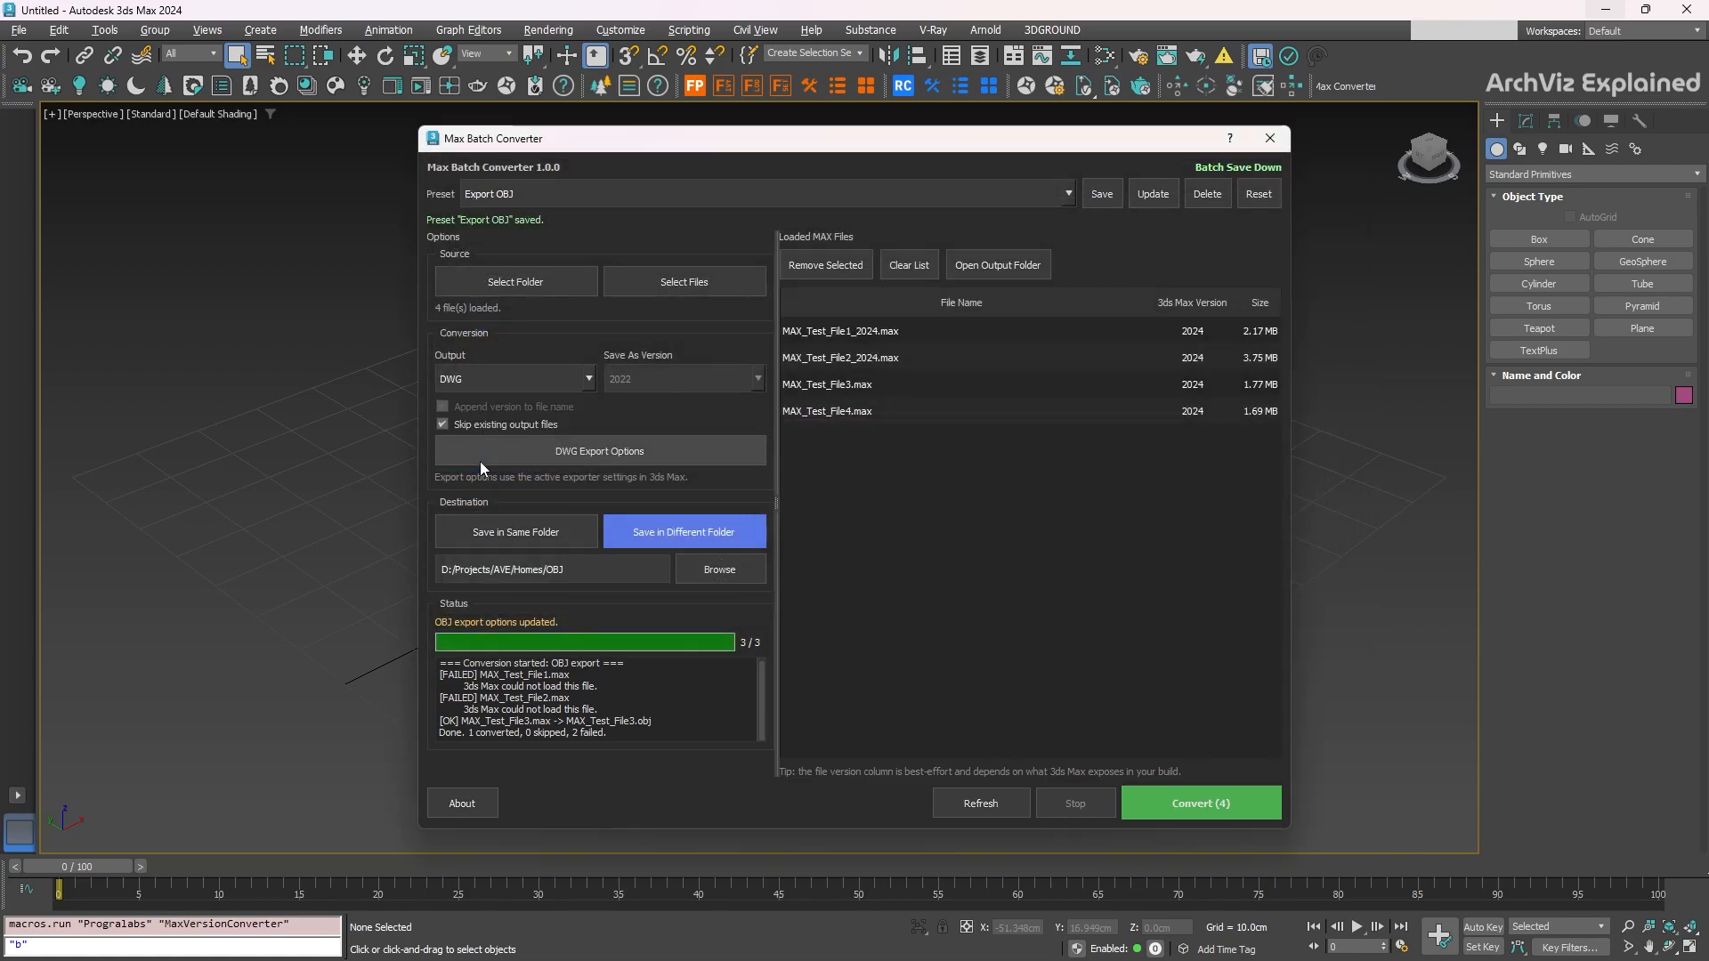
{"action": "left_click", "coordinate": [479, 455]}
{"action": "left_click", "coordinate": [872, 546]}
{"action": "key", "text": "Return"}
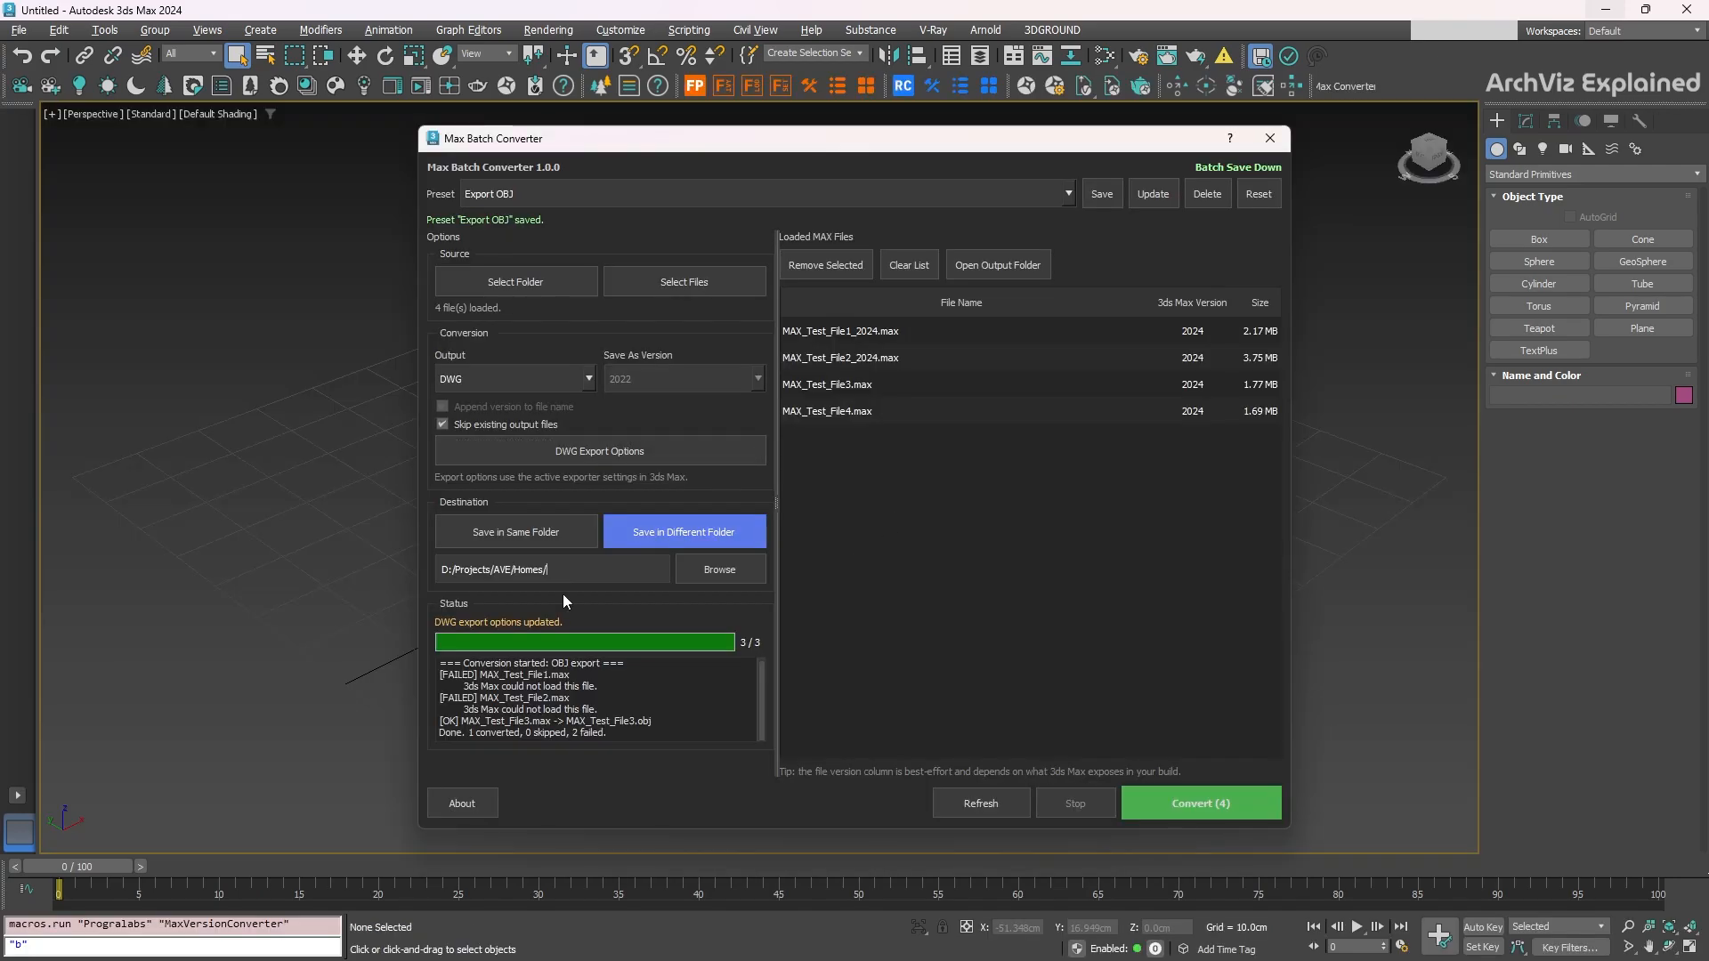
Change the destination path to D:/Projects/AVE/Homes/DWG and save the settings as a preset named ExportDWG.
{"action": "type", "text": "G"}
{"action": "left_click", "coordinate": [1113, 201]}
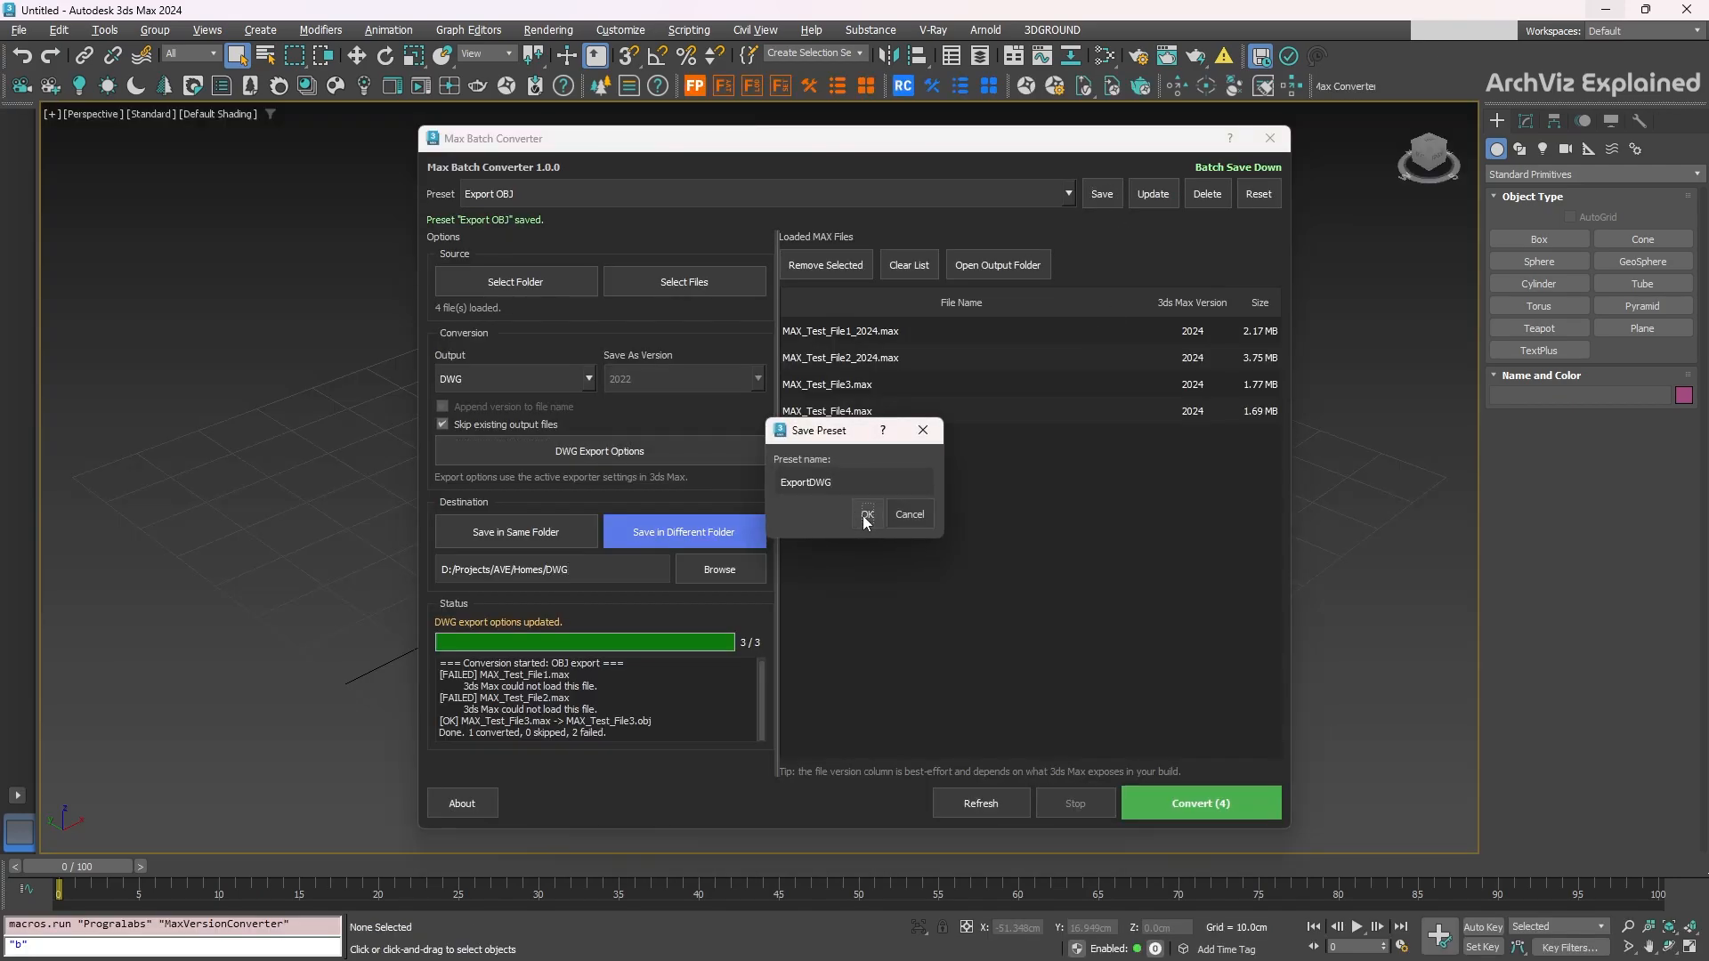
{"action": "left_click", "coordinate": [862, 516]}
Load the presets Export Max 2022, Export OBJ and ExportDWG in turn to review their settings.
{"action": "left_click", "coordinate": [1038, 199]}
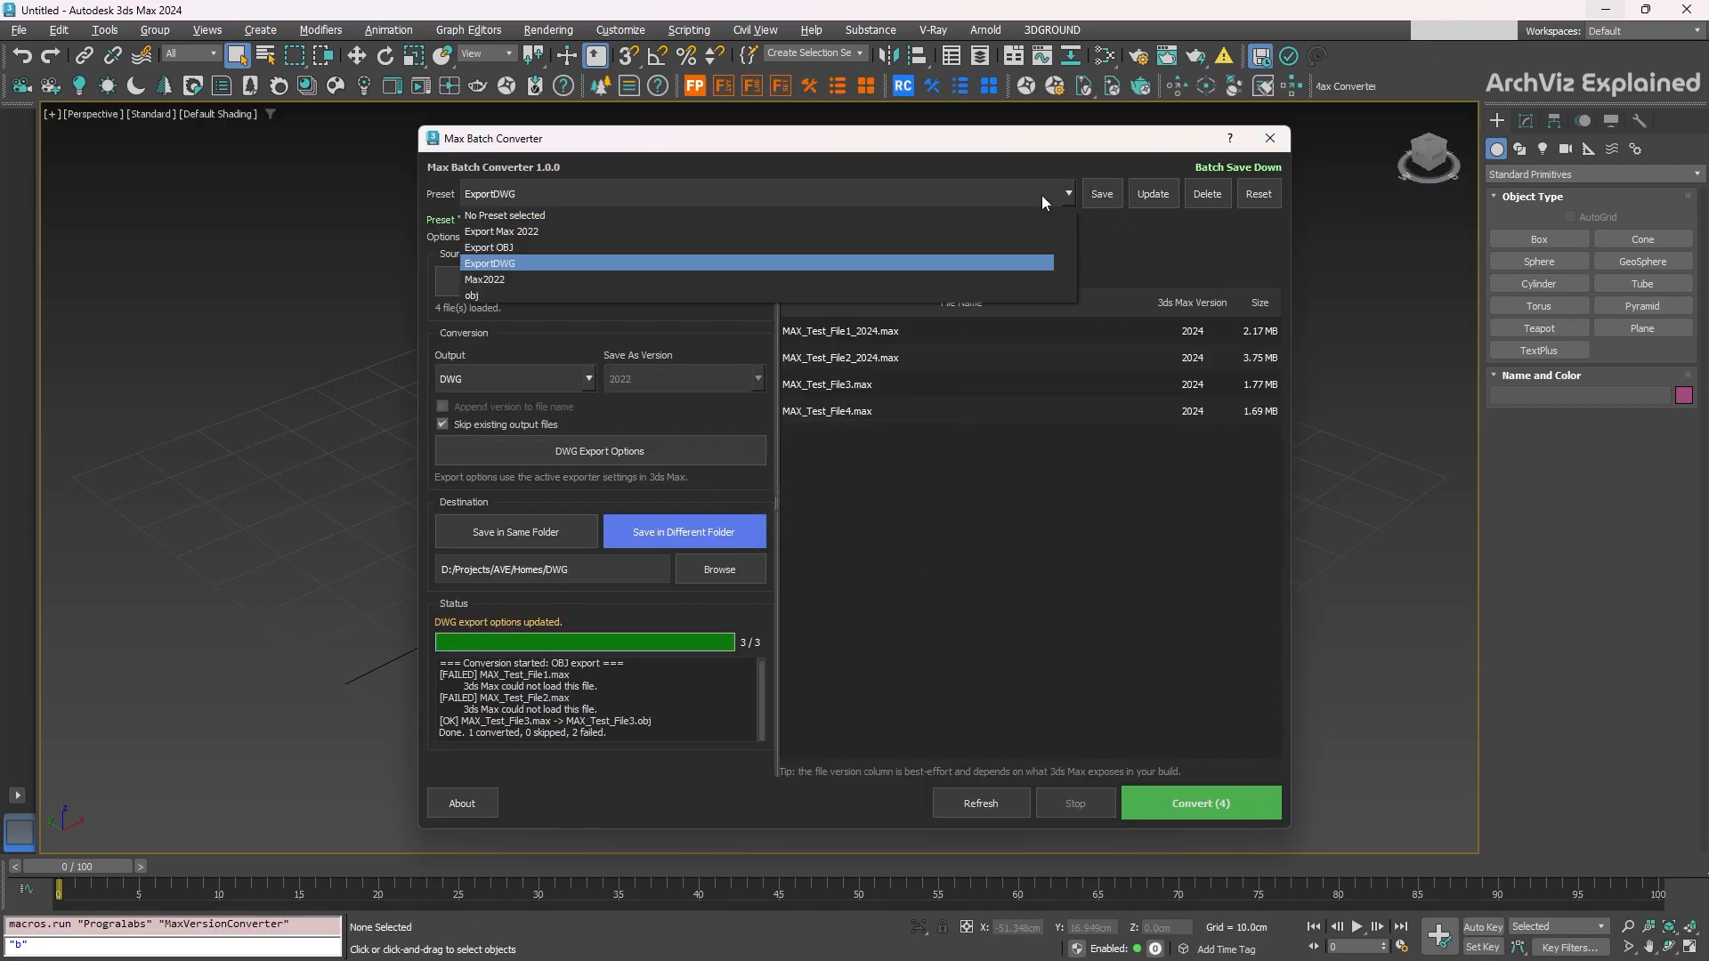
{"action": "left_click", "coordinate": [533, 230]}
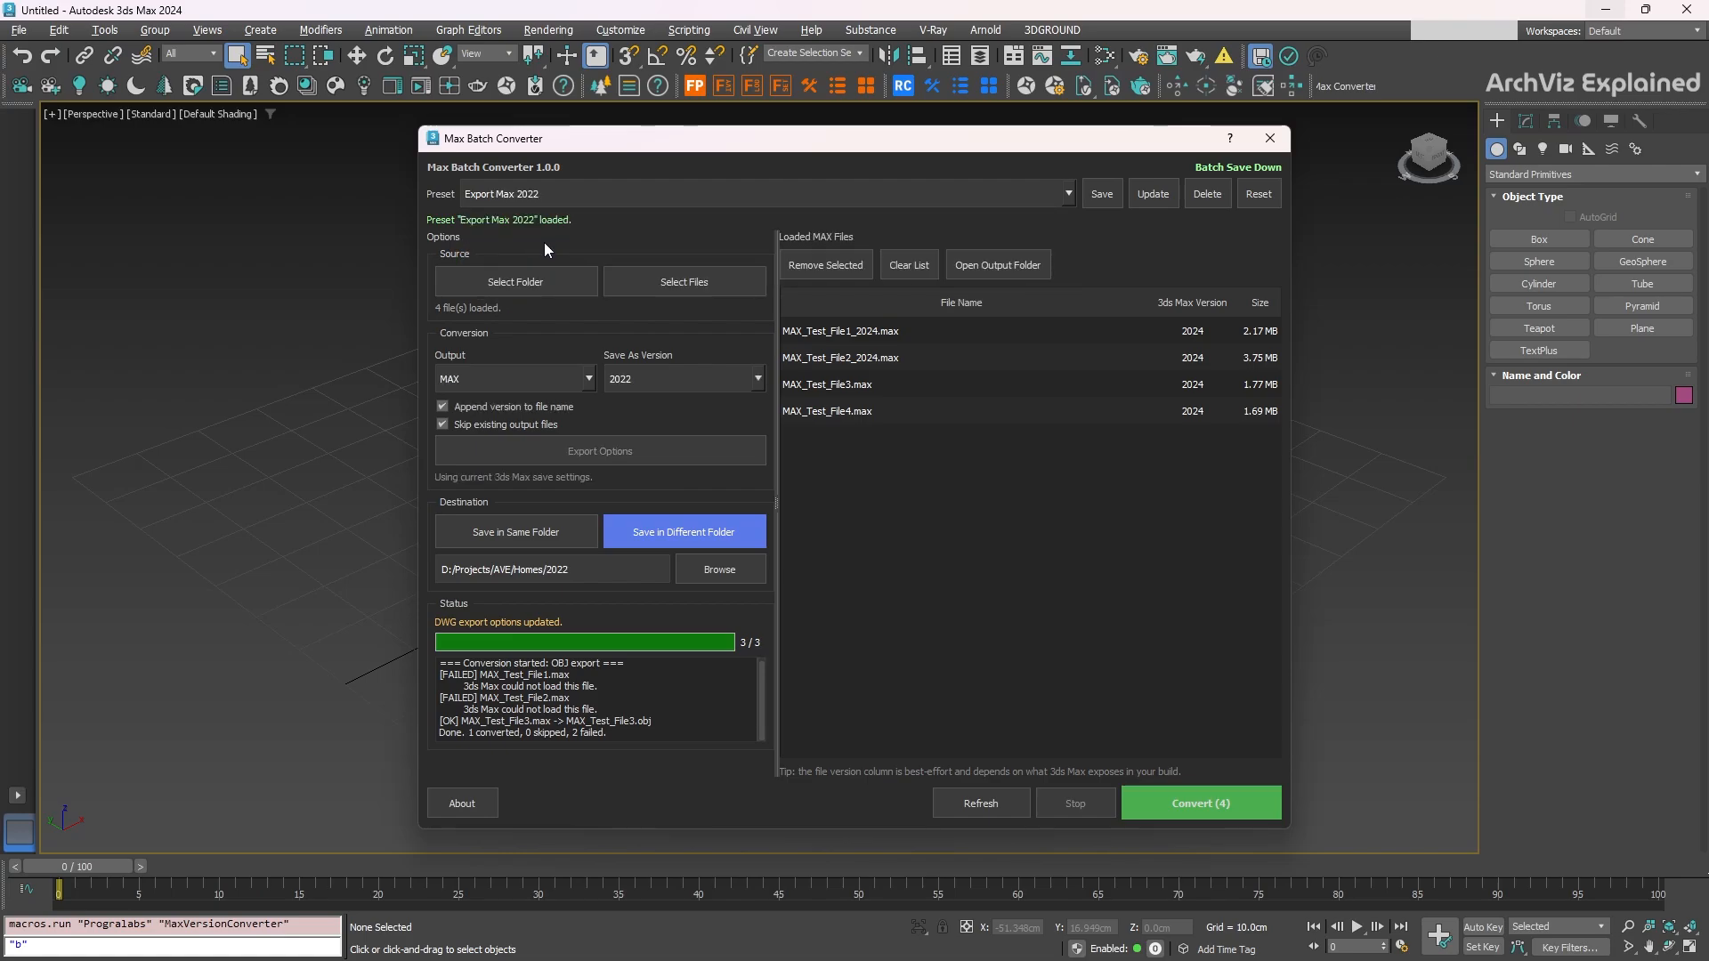
{"action": "left_click", "coordinate": [768, 197]}
{"action": "left_click", "coordinate": [579, 244]}
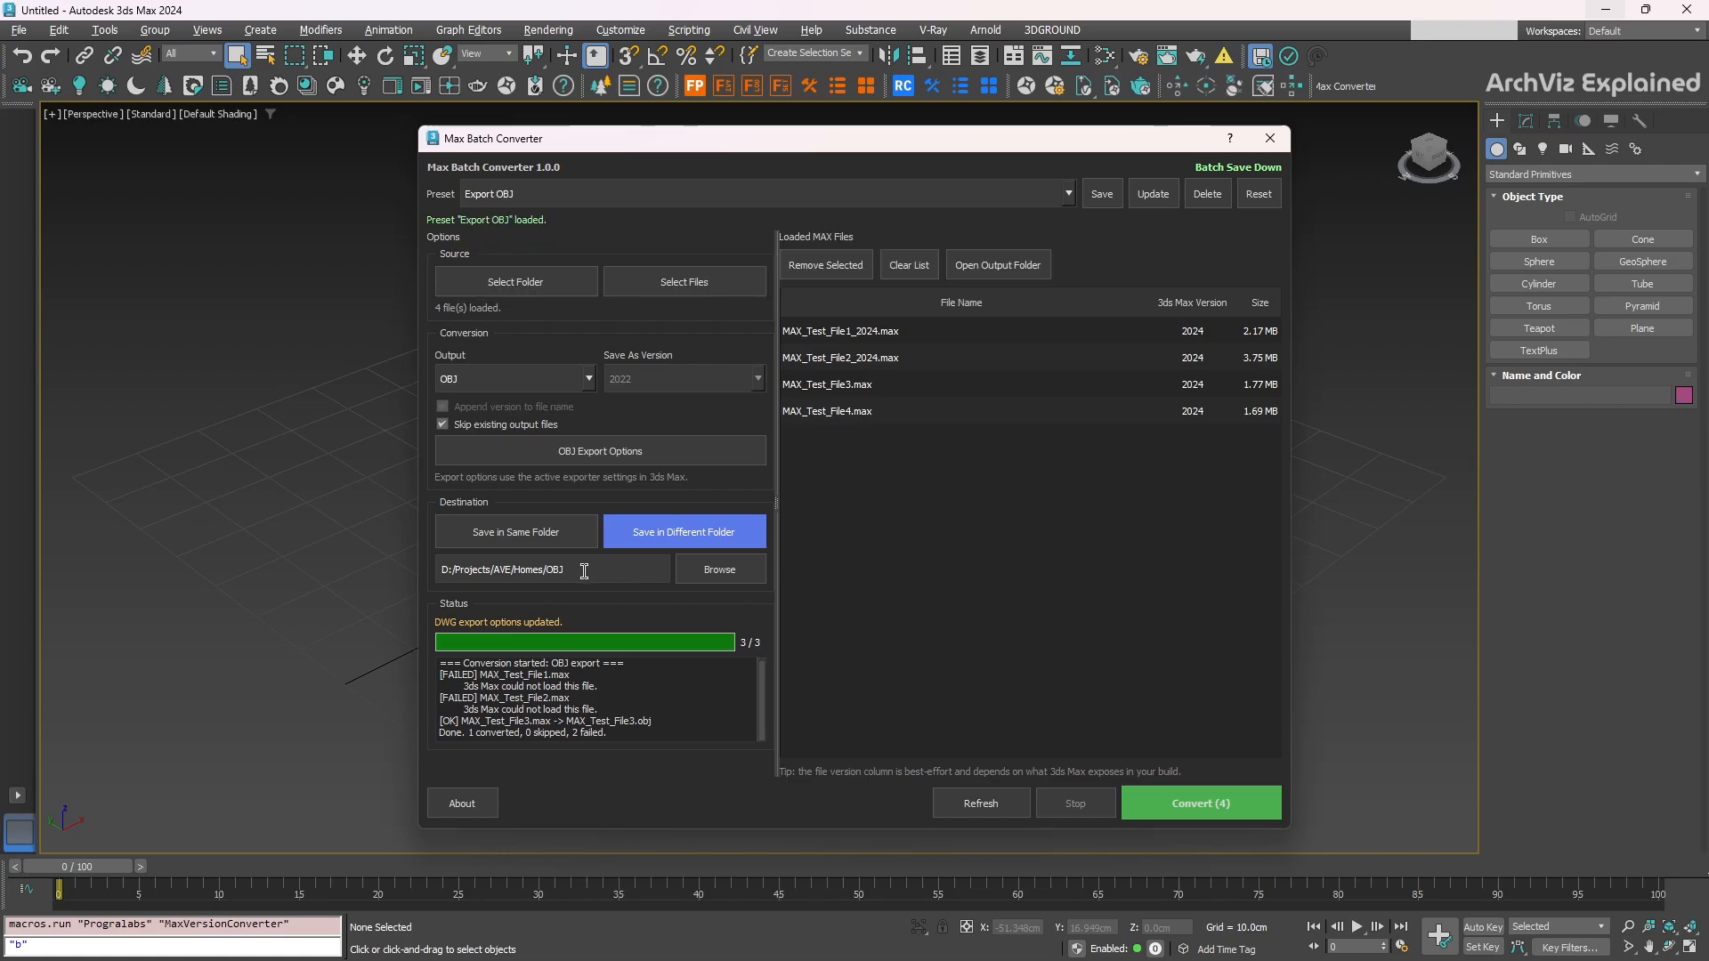
{"action": "left_click", "coordinate": [716, 188]}
{"action": "left_click", "coordinate": [537, 266]}
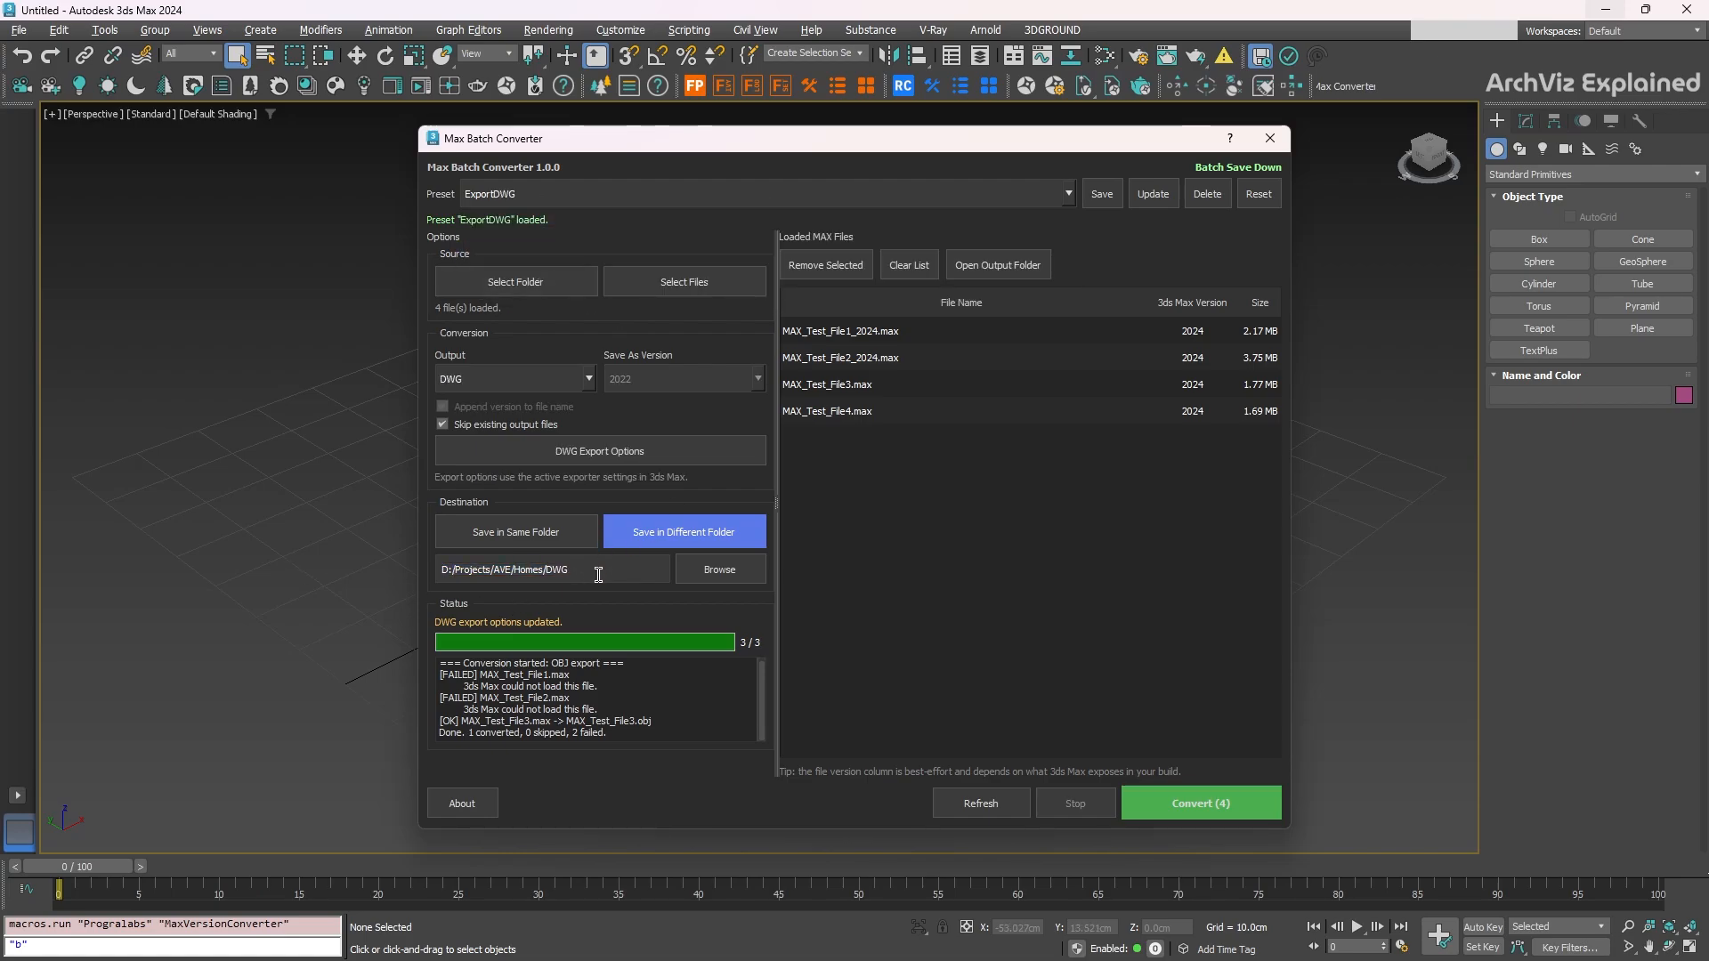
Convert the four loaded files to DWG, check the exported files in the output folder and close that folder.
{"action": "left_click", "coordinate": [1182, 807]}
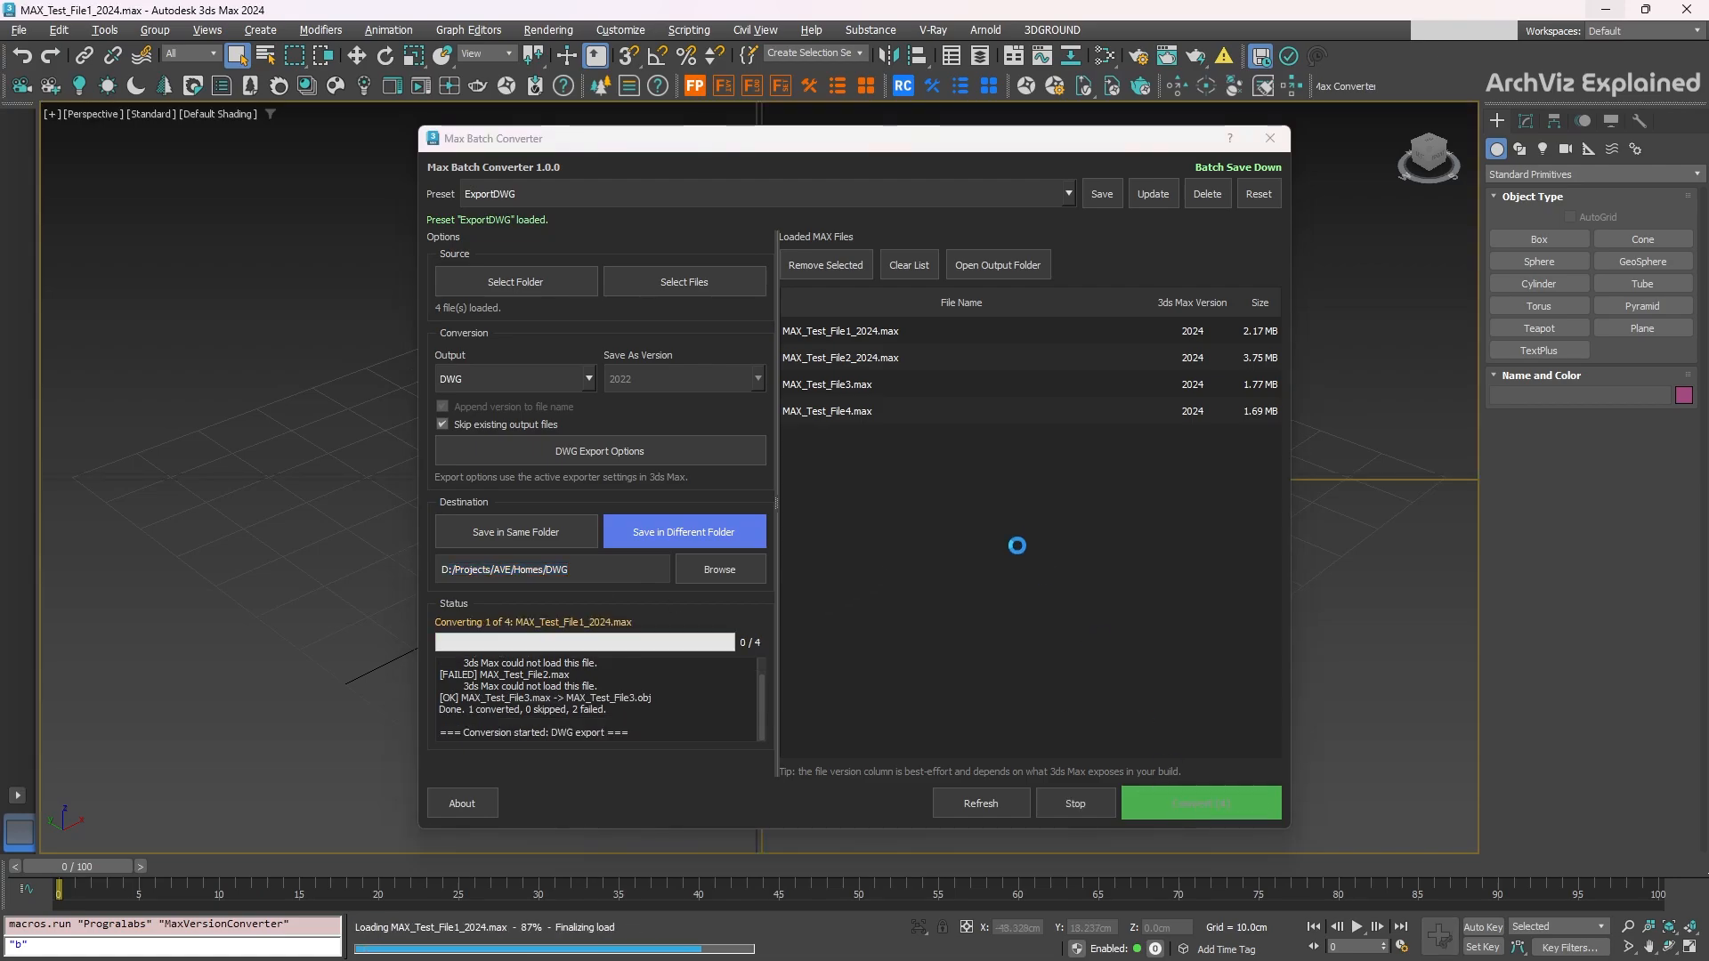
{"action": "left_click", "coordinate": [998, 265]}
{"action": "left_click", "coordinate": [372, 447], "text": "shift"}
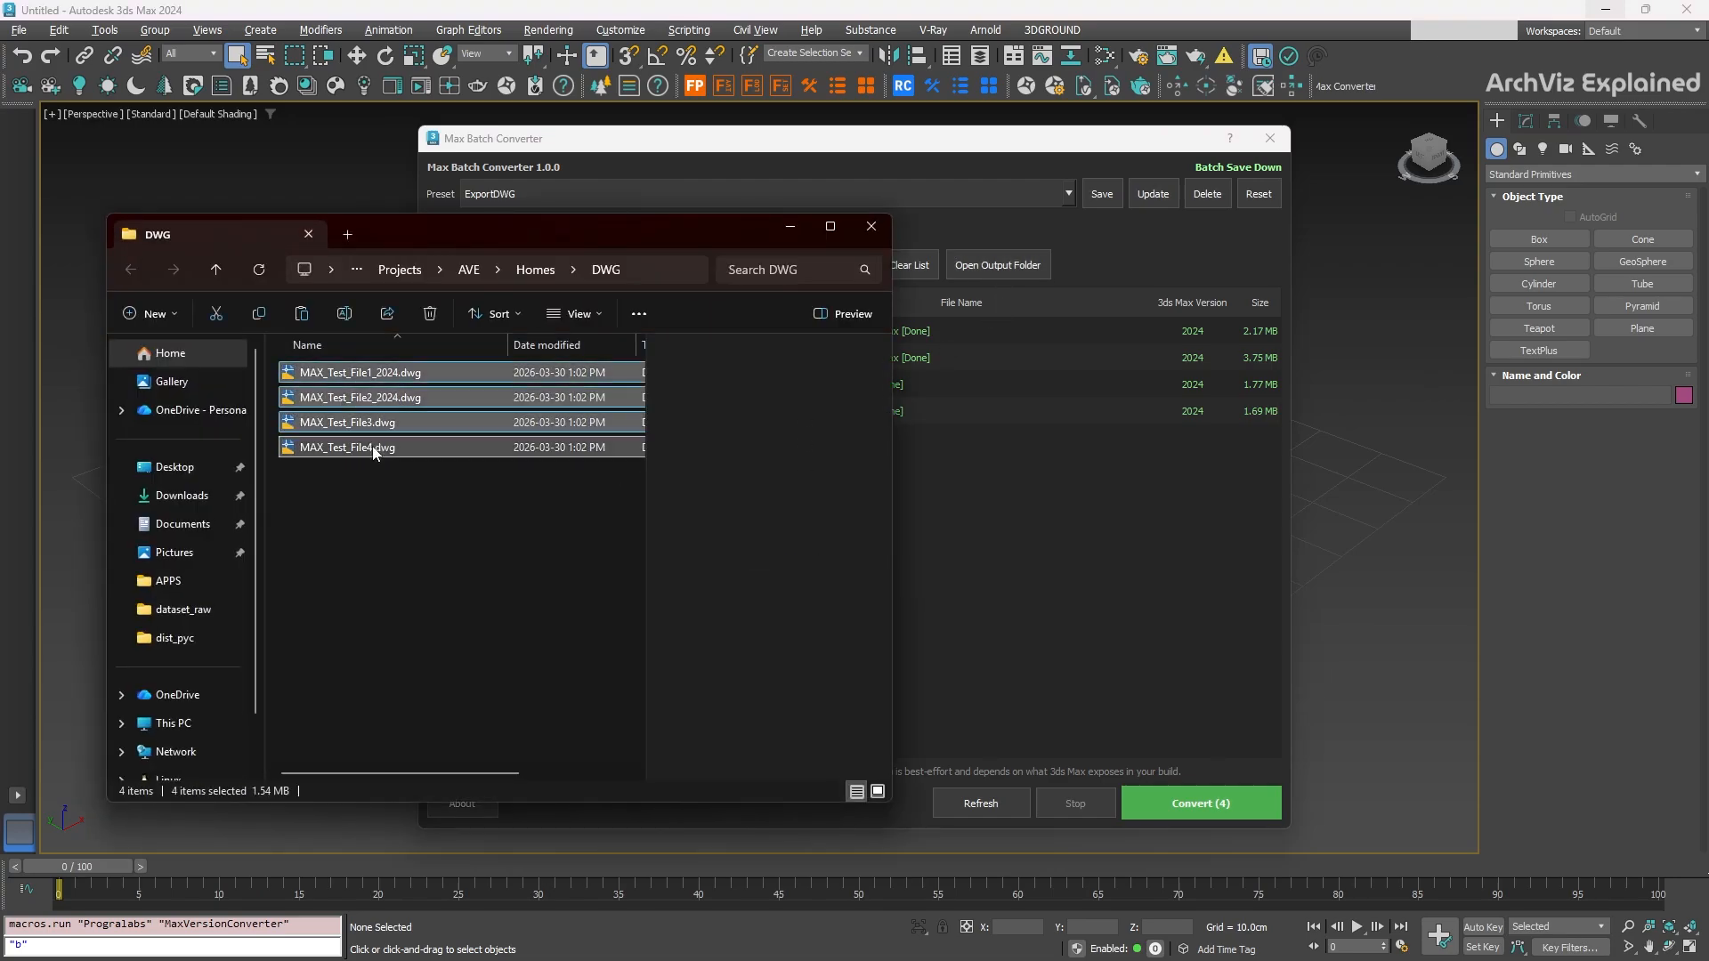
{"action": "left_click", "coordinate": [469, 568]}
{"action": "left_click", "coordinate": [871, 227]}
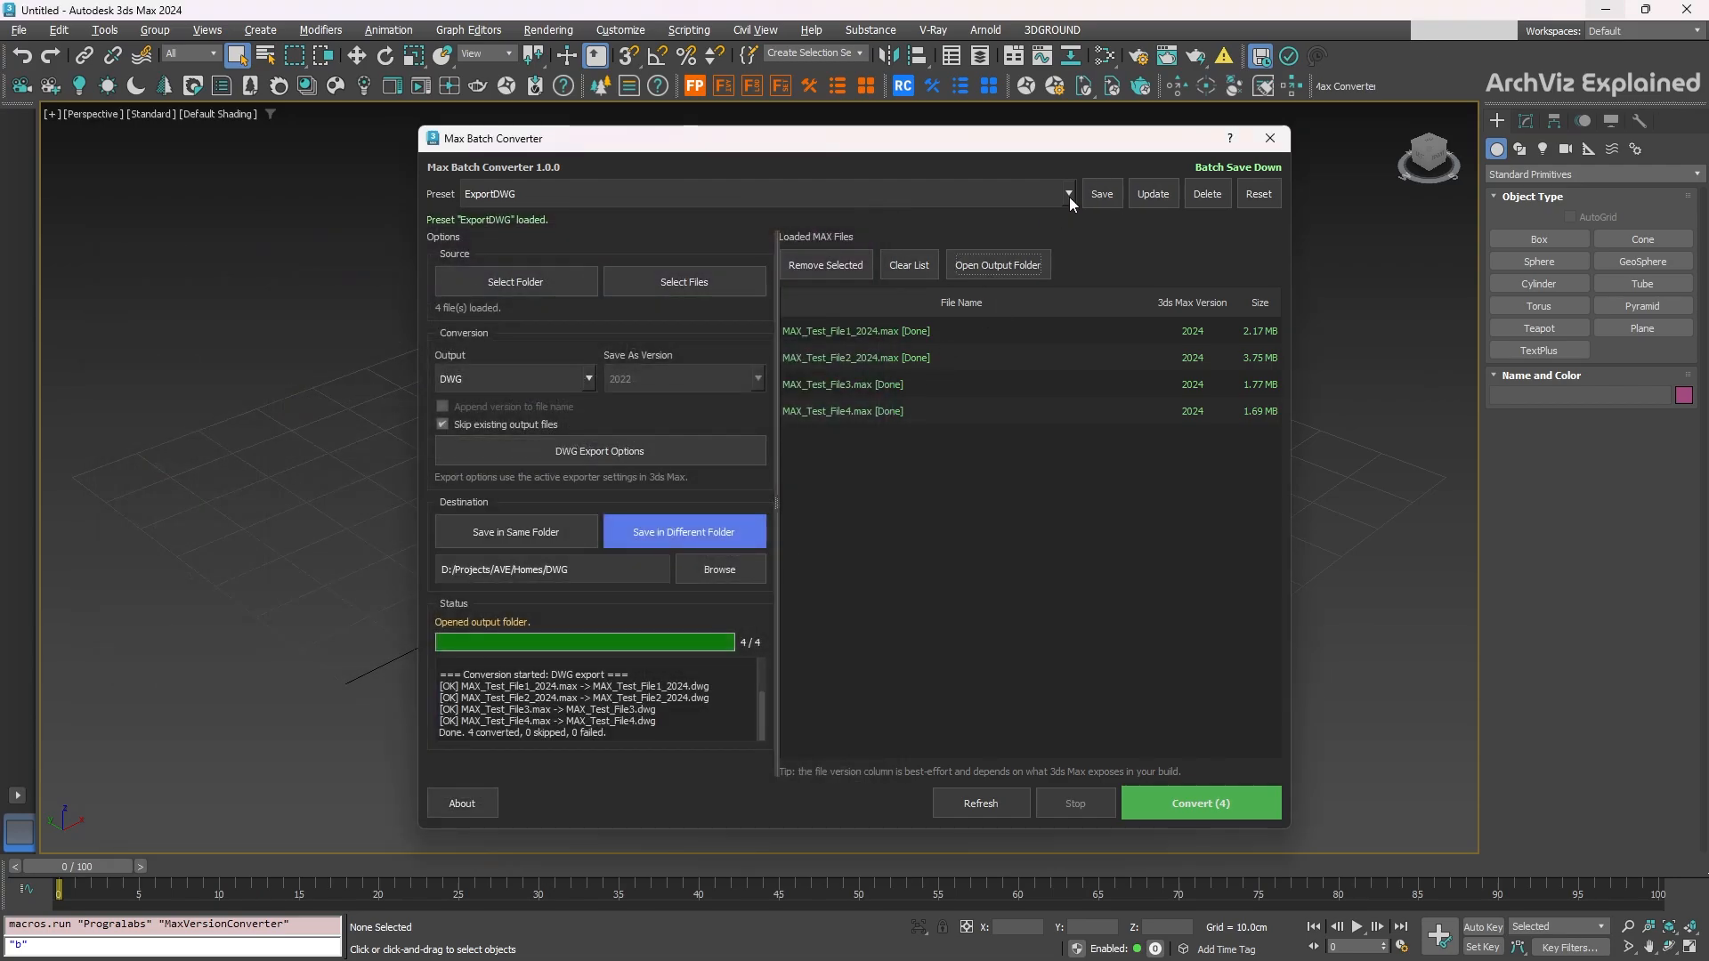
Load the Export OBJ preset, convert the four loaded files to OBJ and check the status of MAX_Test_File3.max.
{"action": "left_click", "coordinate": [1068, 194]}
{"action": "left_click", "coordinate": [551, 248]}
{"action": "left_click", "coordinate": [1182, 804]}
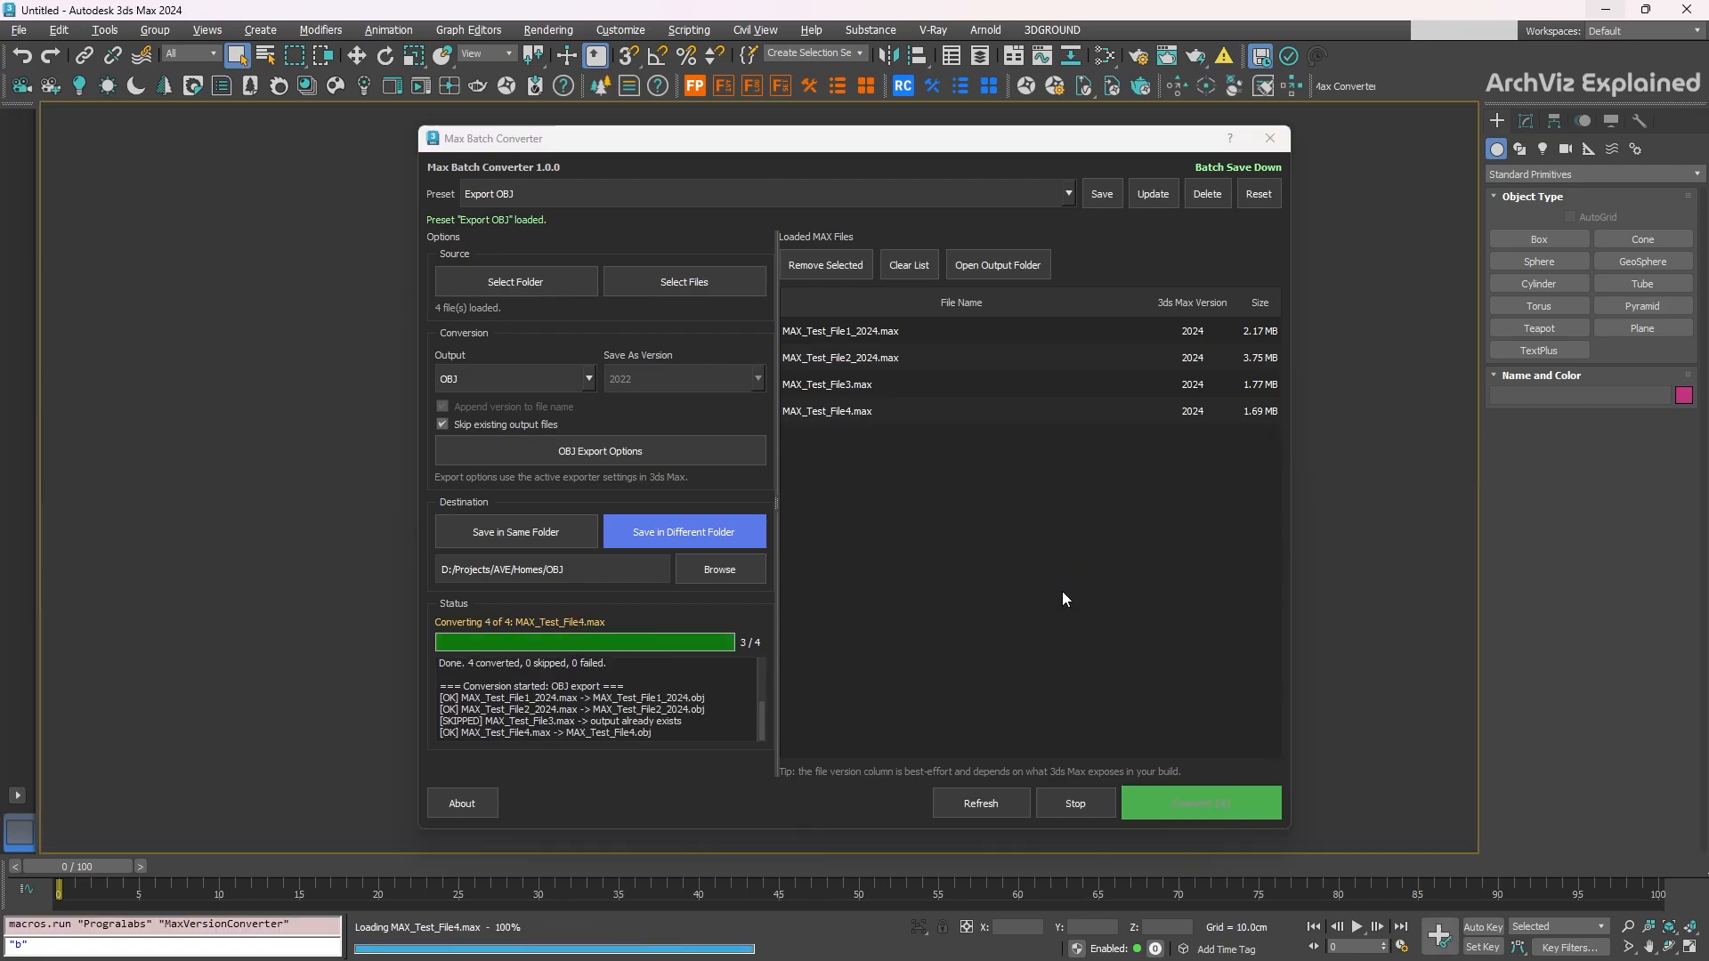
{"action": "left_click", "coordinate": [1033, 385]}
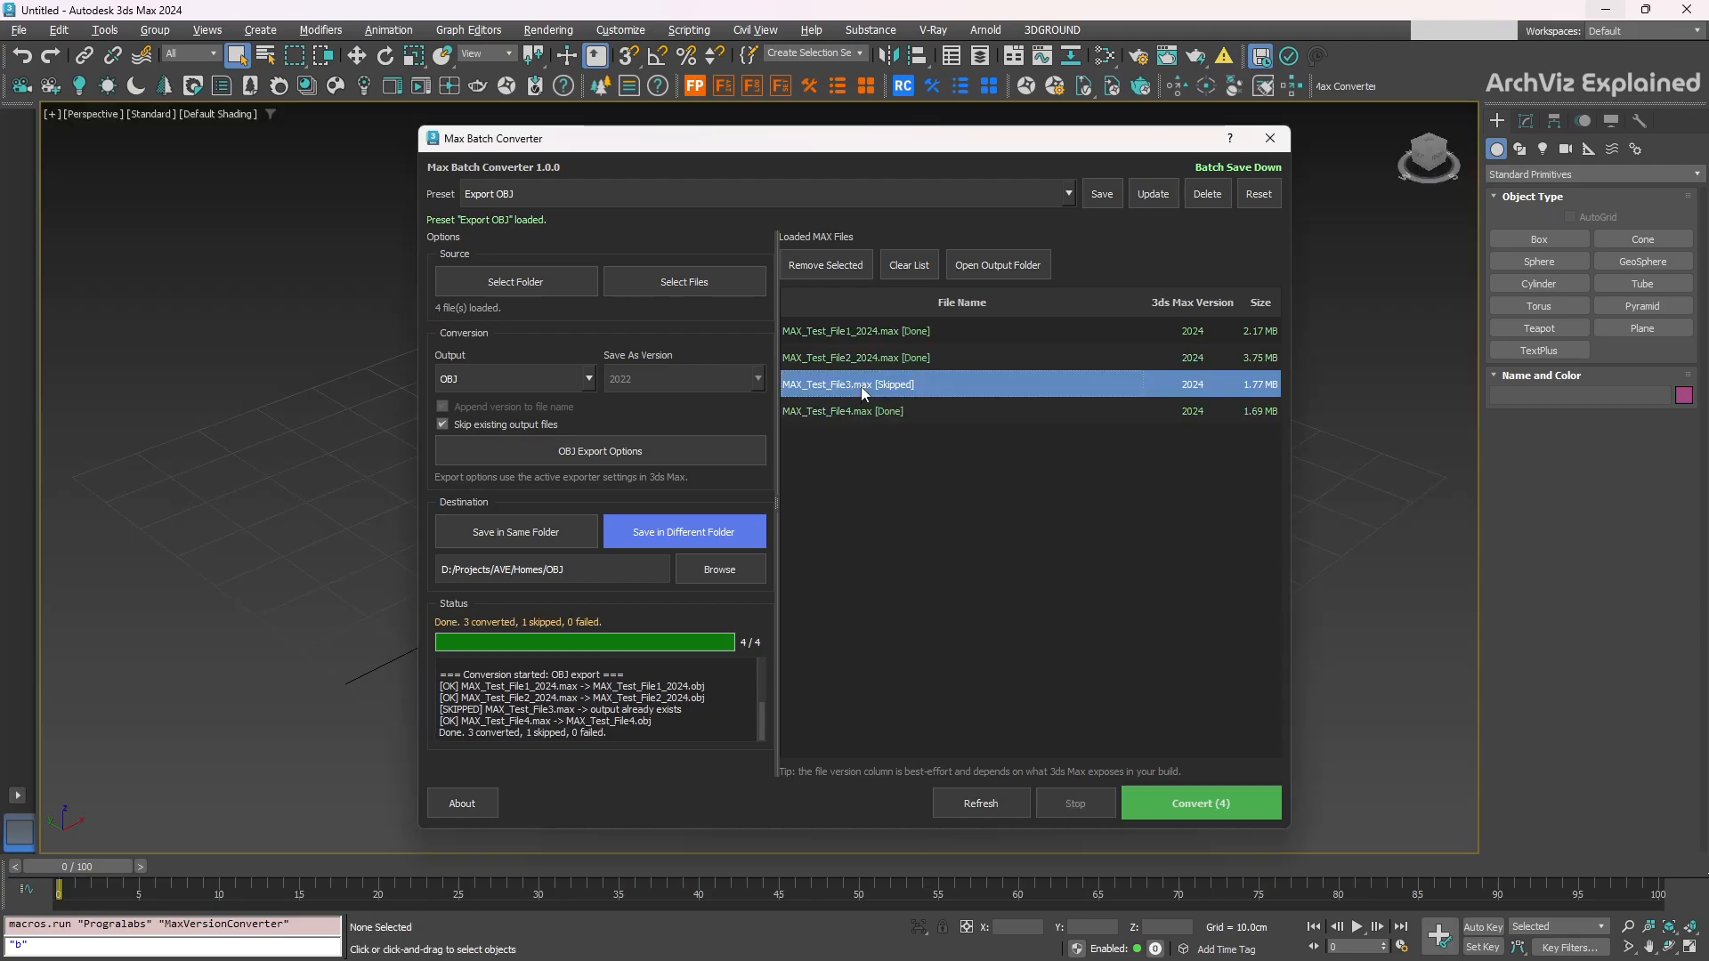
Check the exported OBJ files in the output folder and return to the batch converter's file list.
{"action": "left_click", "coordinate": [987, 266]}
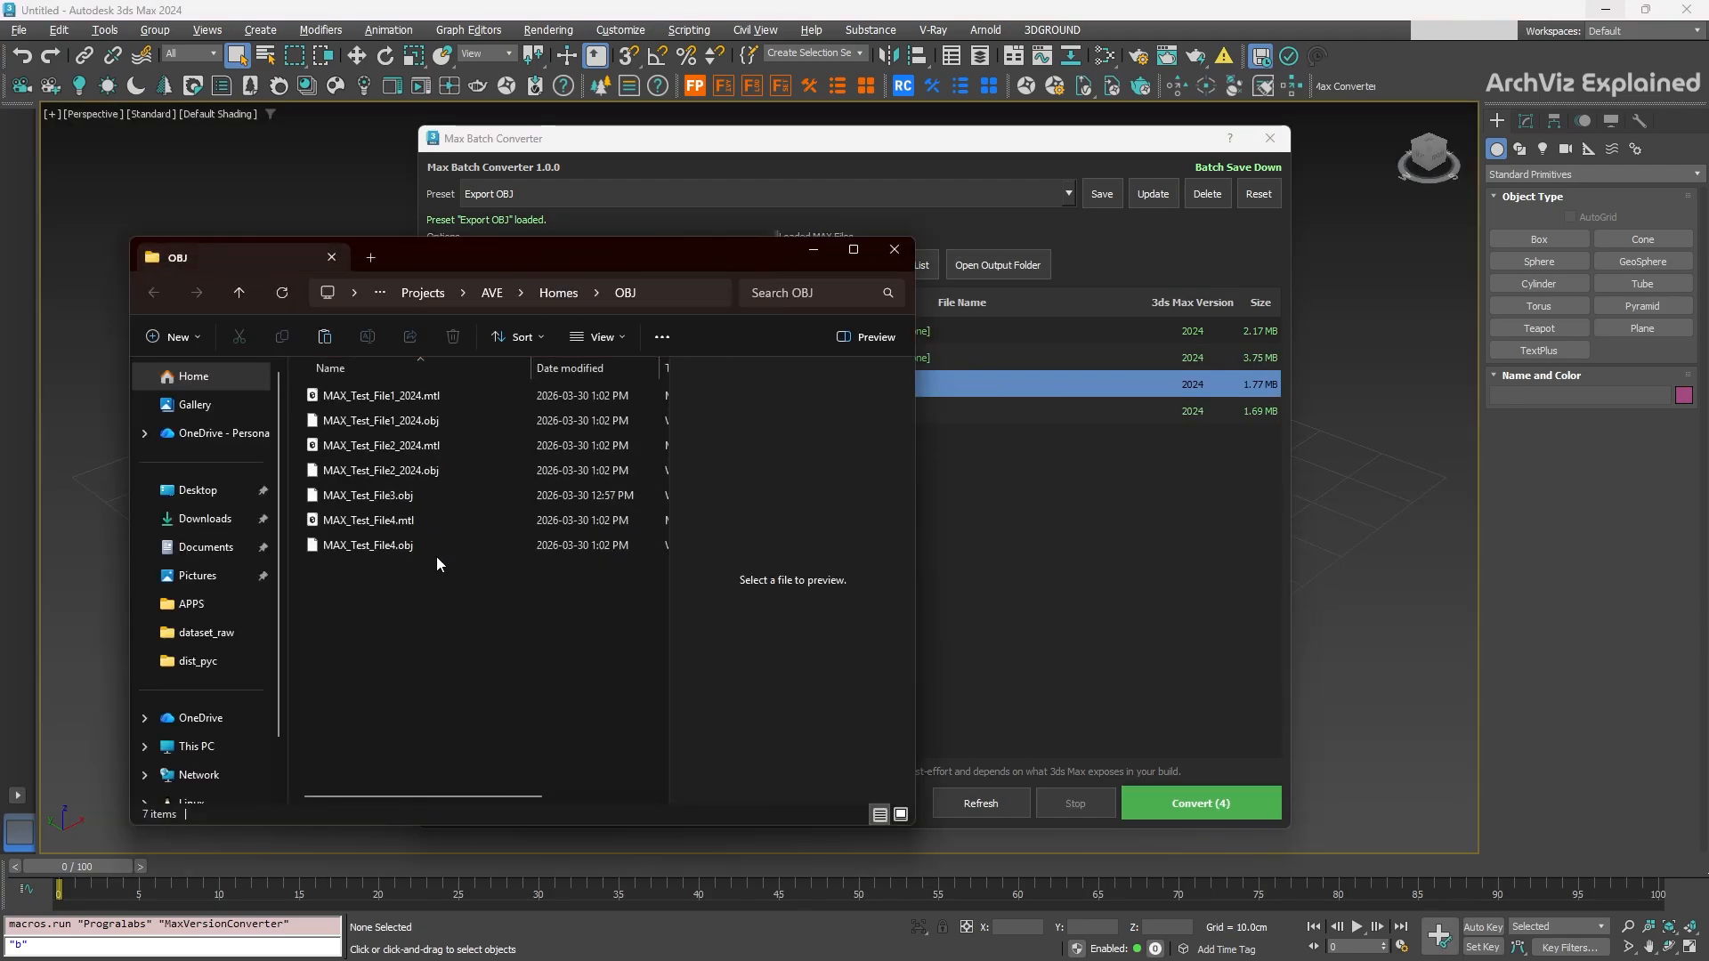
{"action": "left_click", "coordinate": [1045, 494]}
{"action": "left_click", "coordinate": [980, 385]}
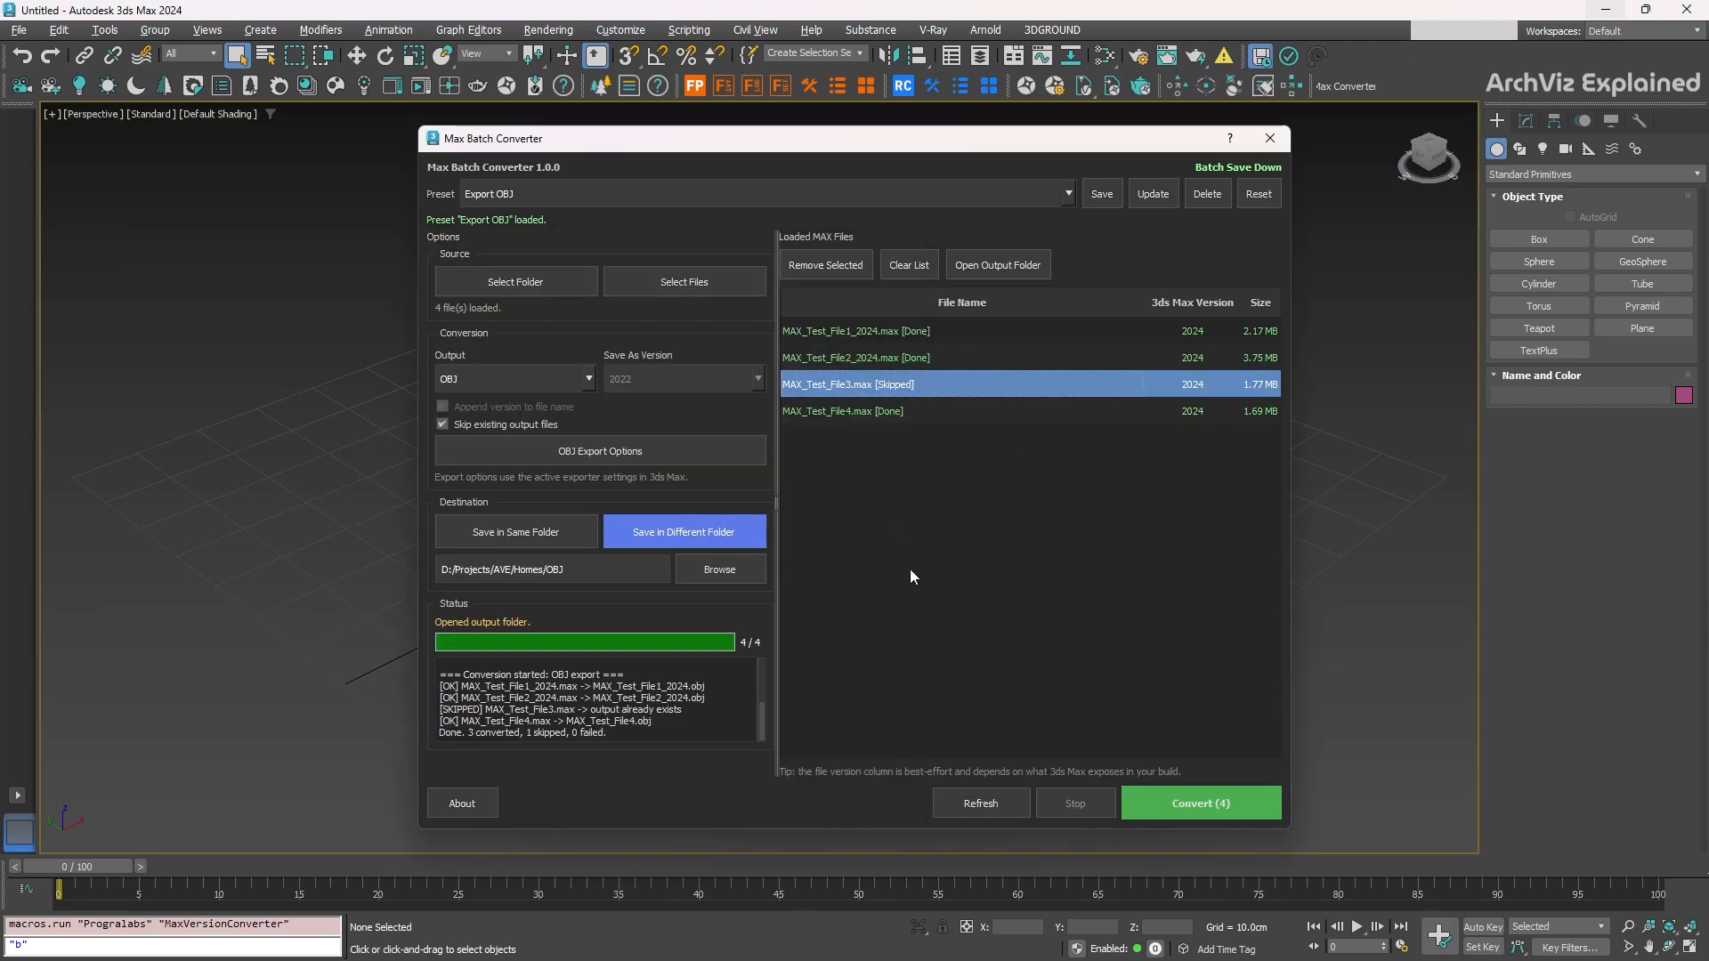
Load the Export Max 2022 preset and convert the four loaded files to 3ds Max 2022 format.
{"action": "left_click", "coordinate": [1059, 194]}
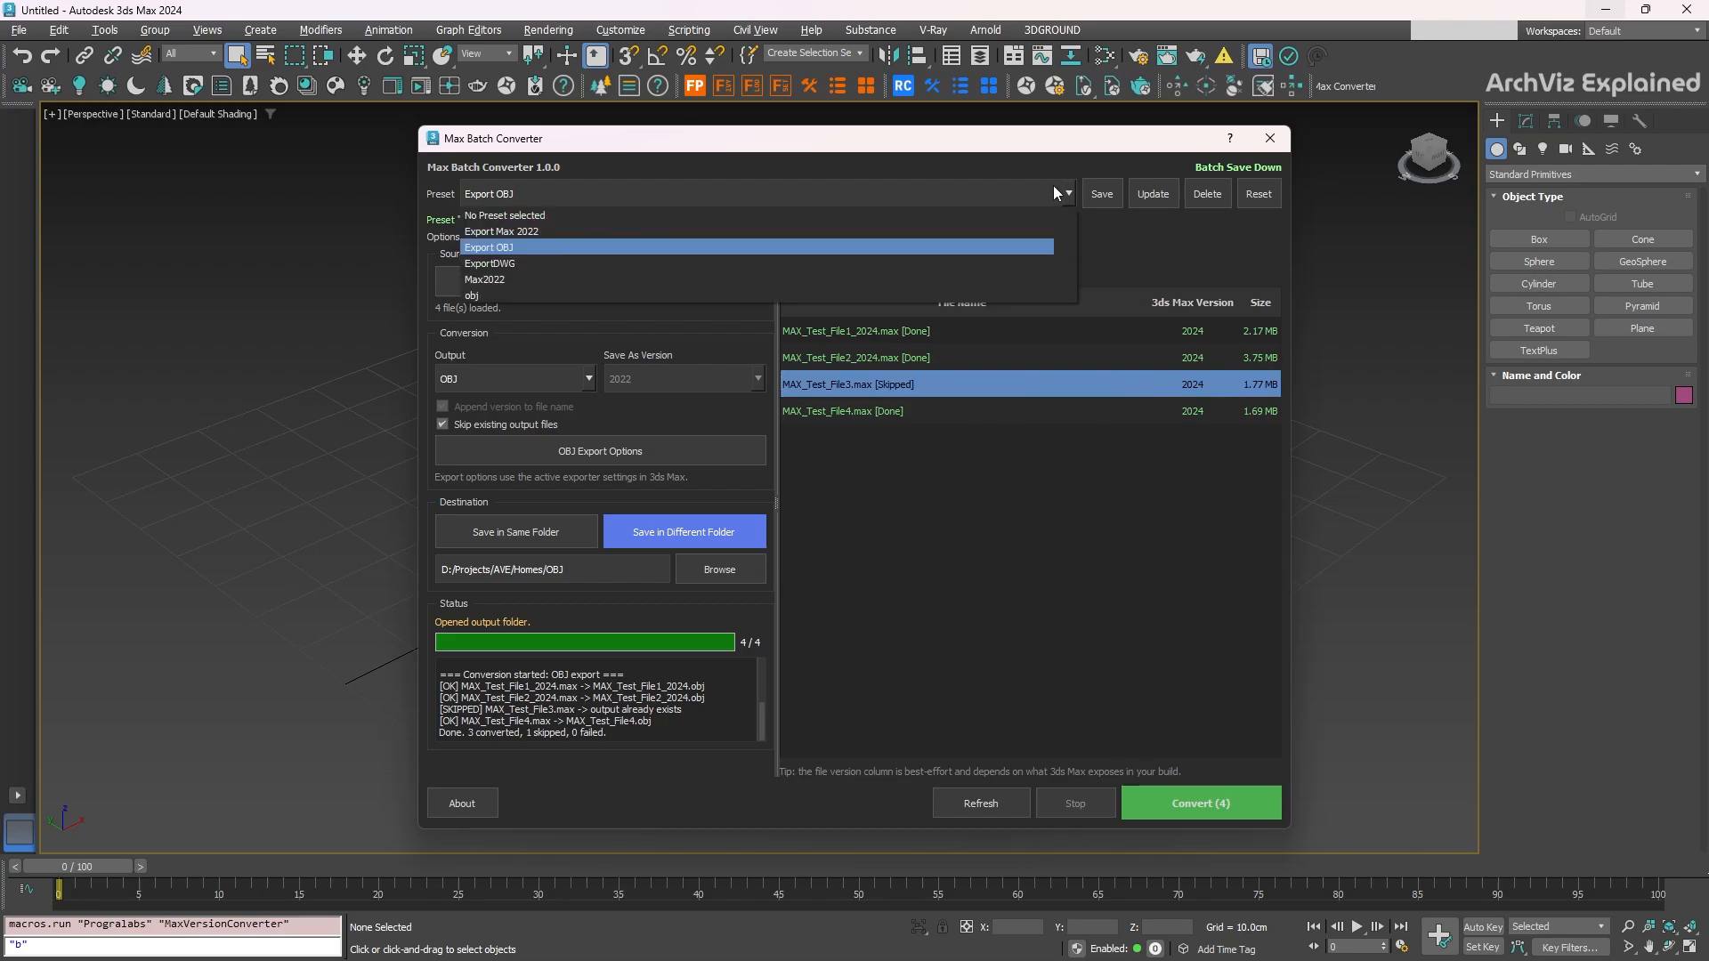
{"action": "left_click", "coordinate": [548, 232]}
{"action": "left_click", "coordinate": [1226, 803]}
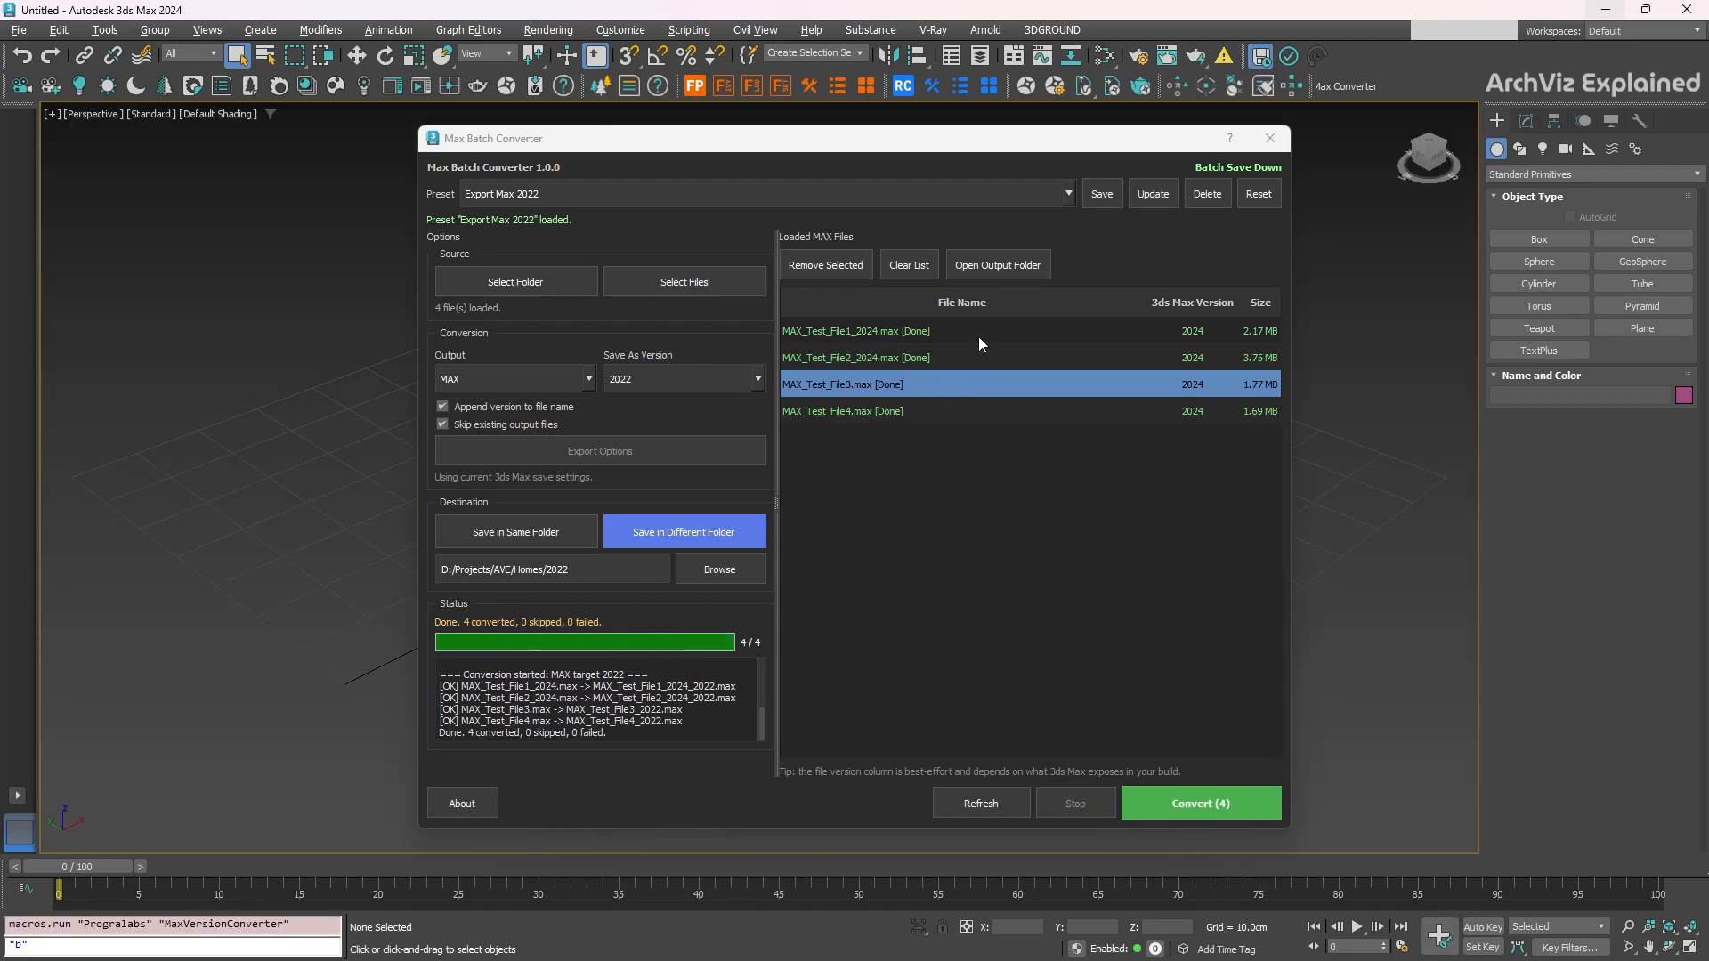
Open the 2022 output folder, examine the four converted MAX files and close the folder.
{"action": "left_click", "coordinate": [1006, 266]}
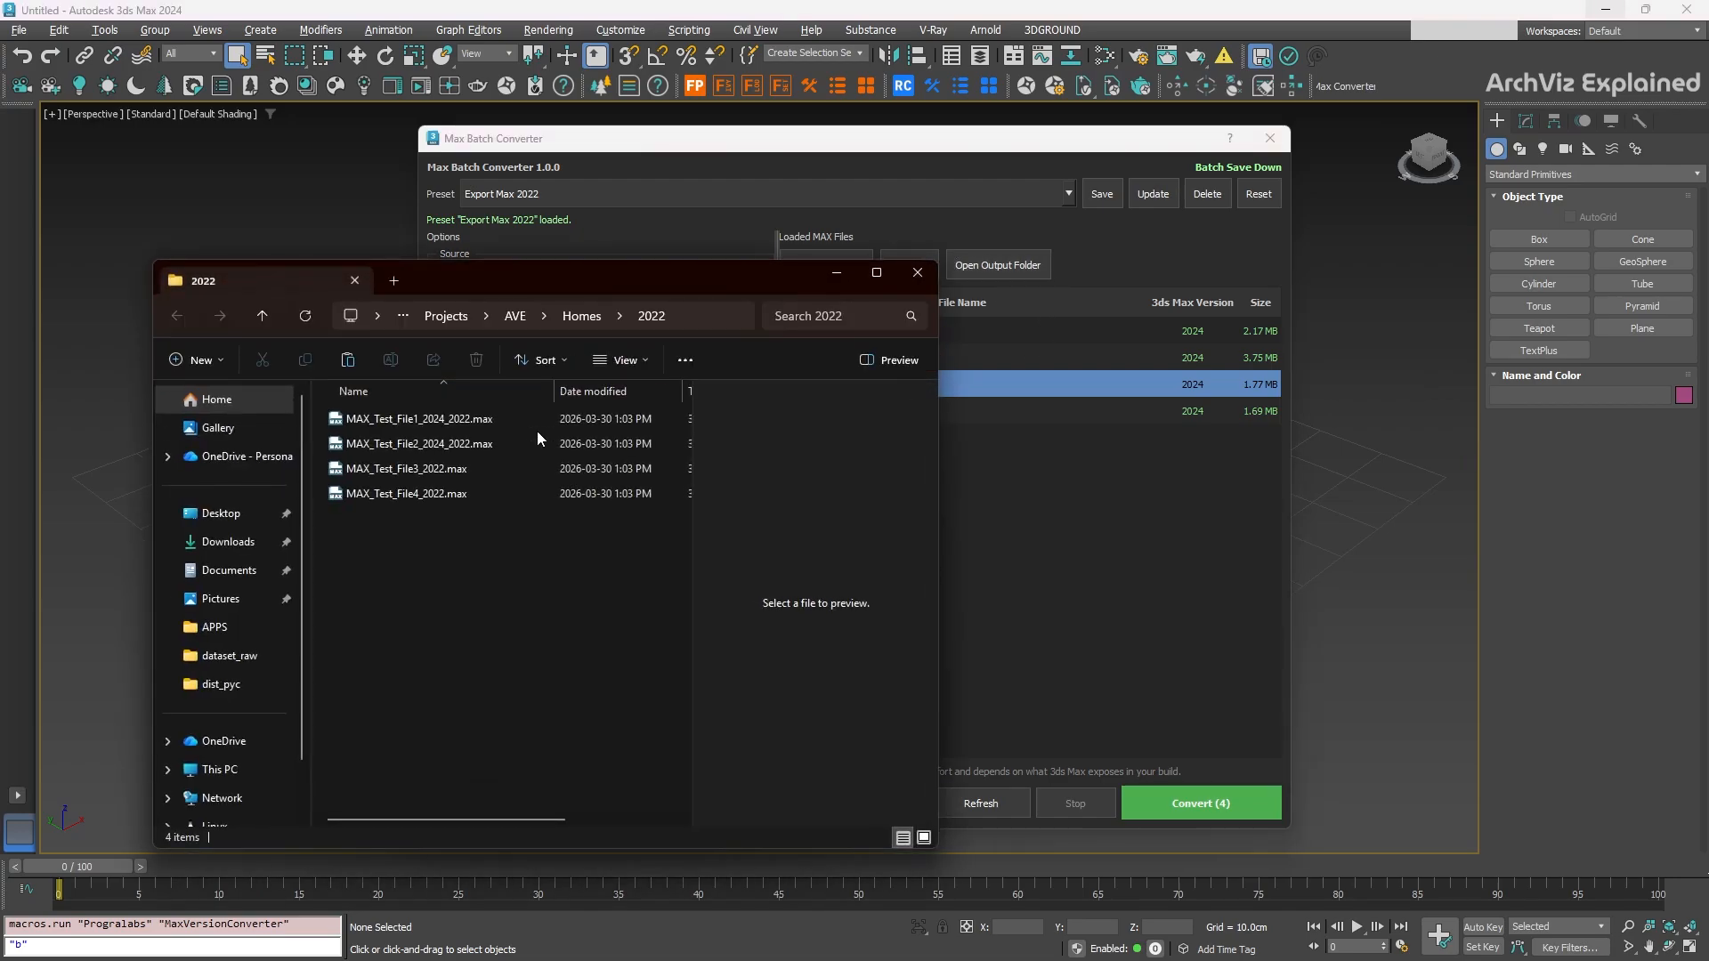
{"action": "left_click", "coordinate": [461, 419]}
{"action": "left_click", "coordinate": [462, 495], "text": "shift"}
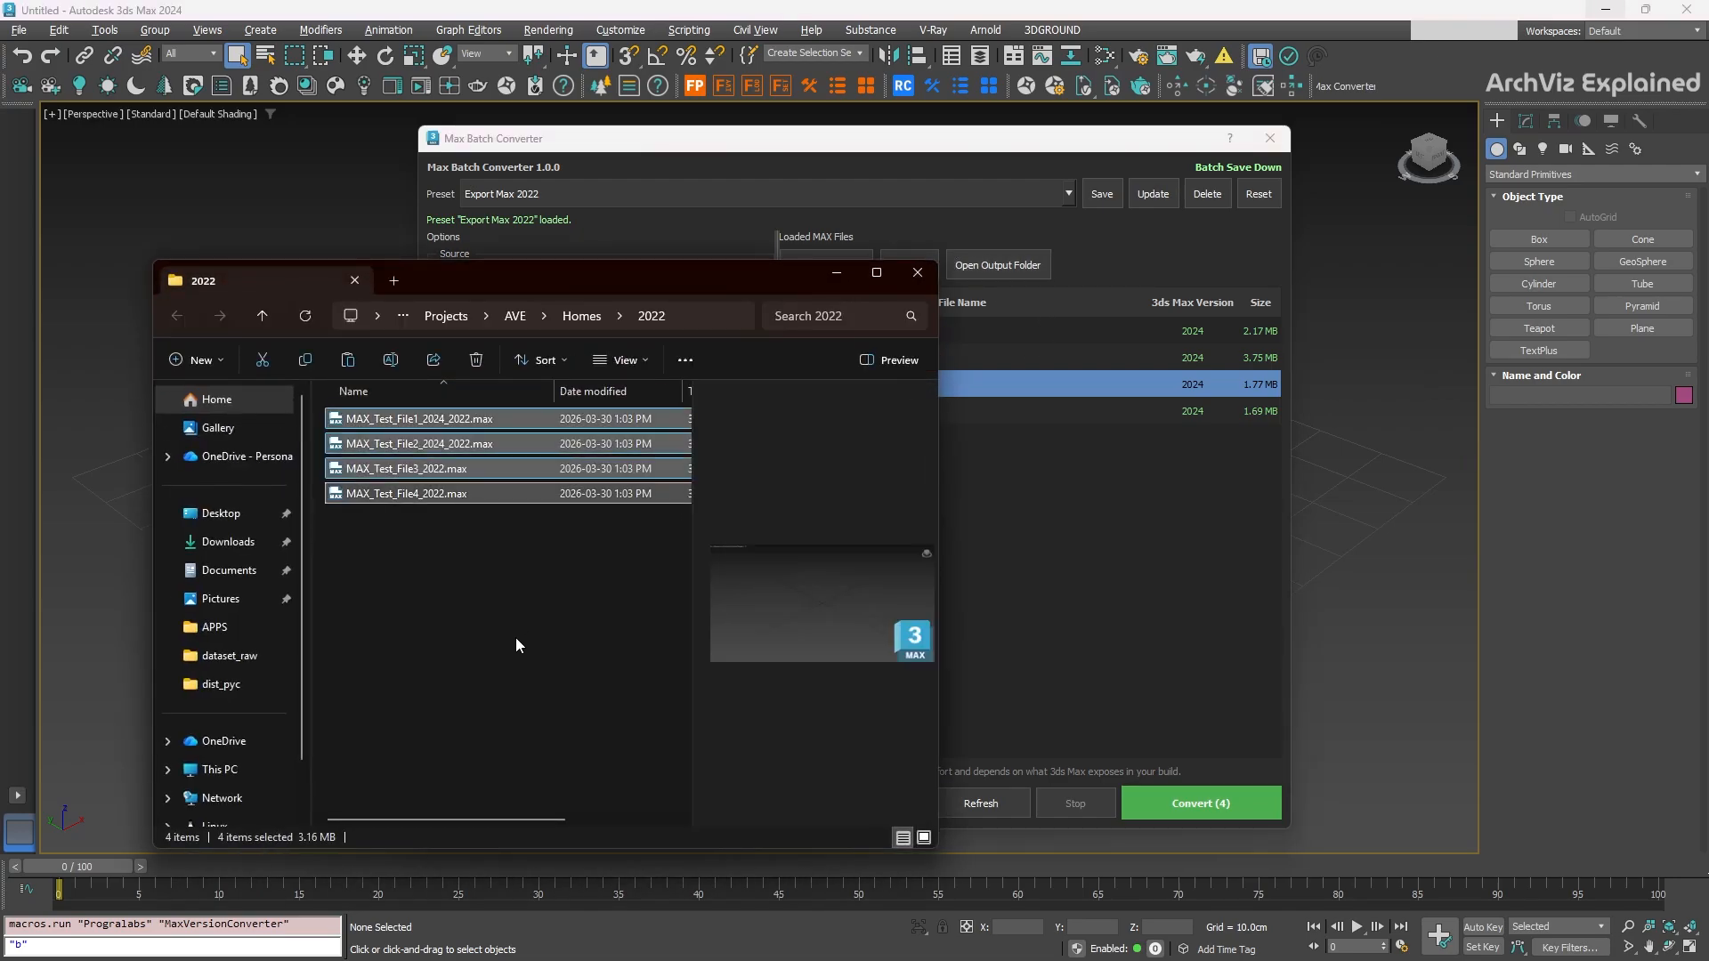
{"action": "left_click", "coordinate": [523, 663]}
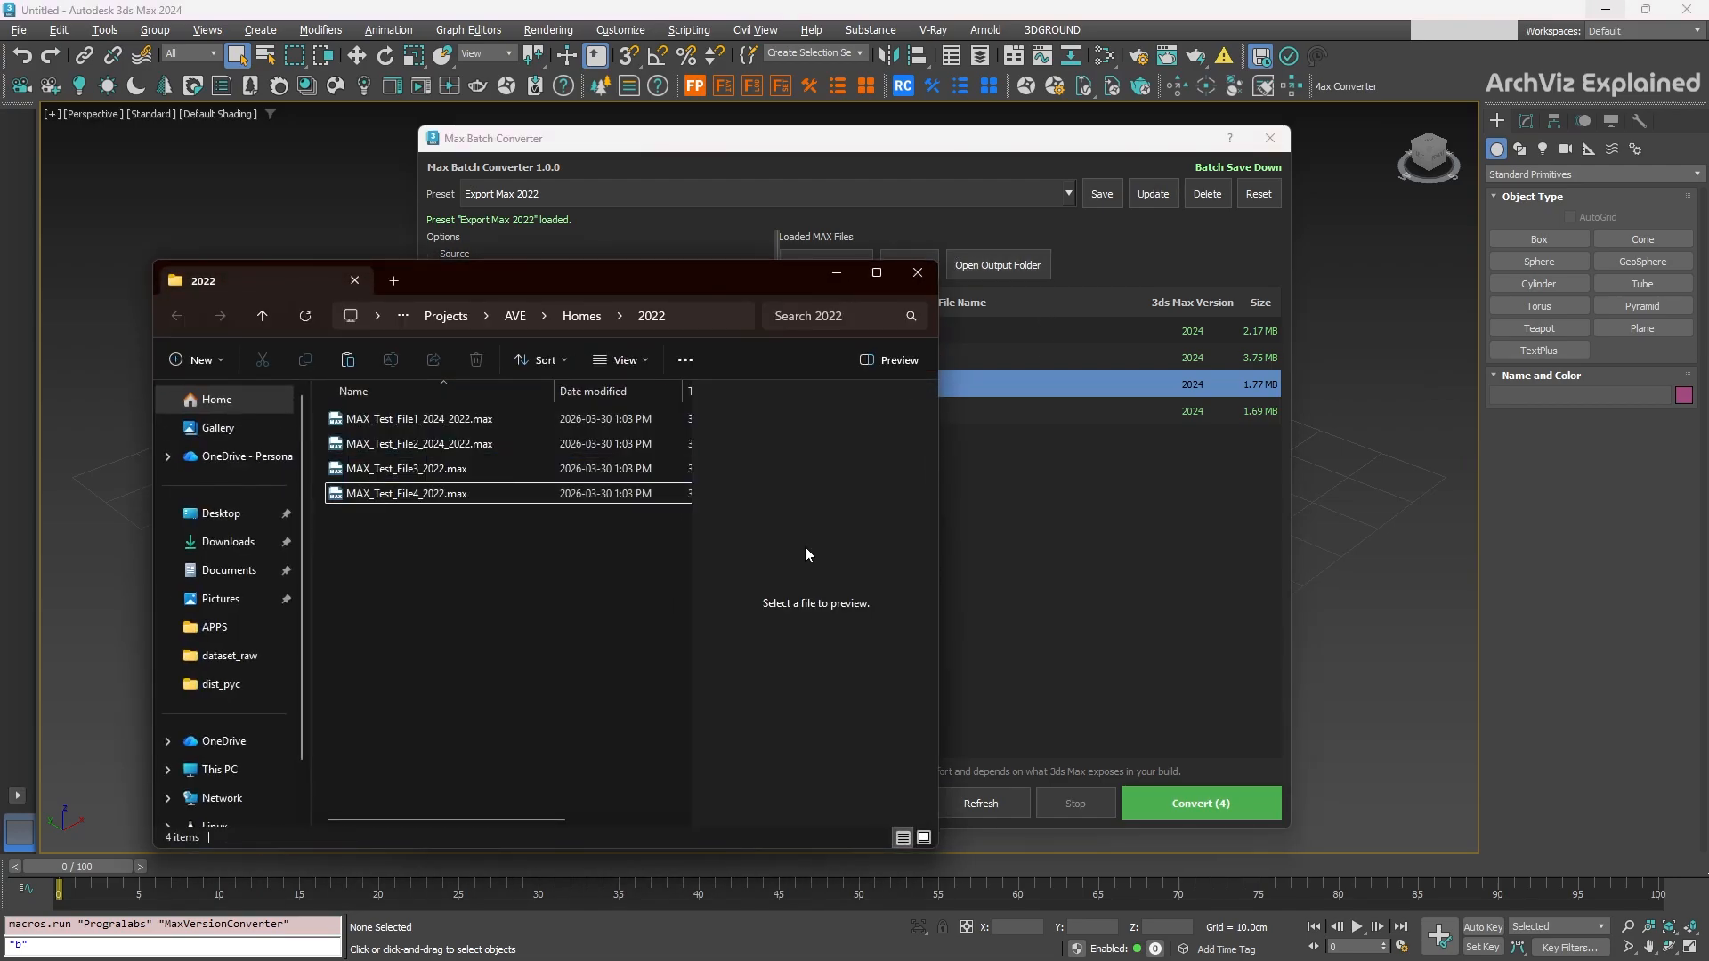
{"action": "left_click", "coordinate": [918, 273]}
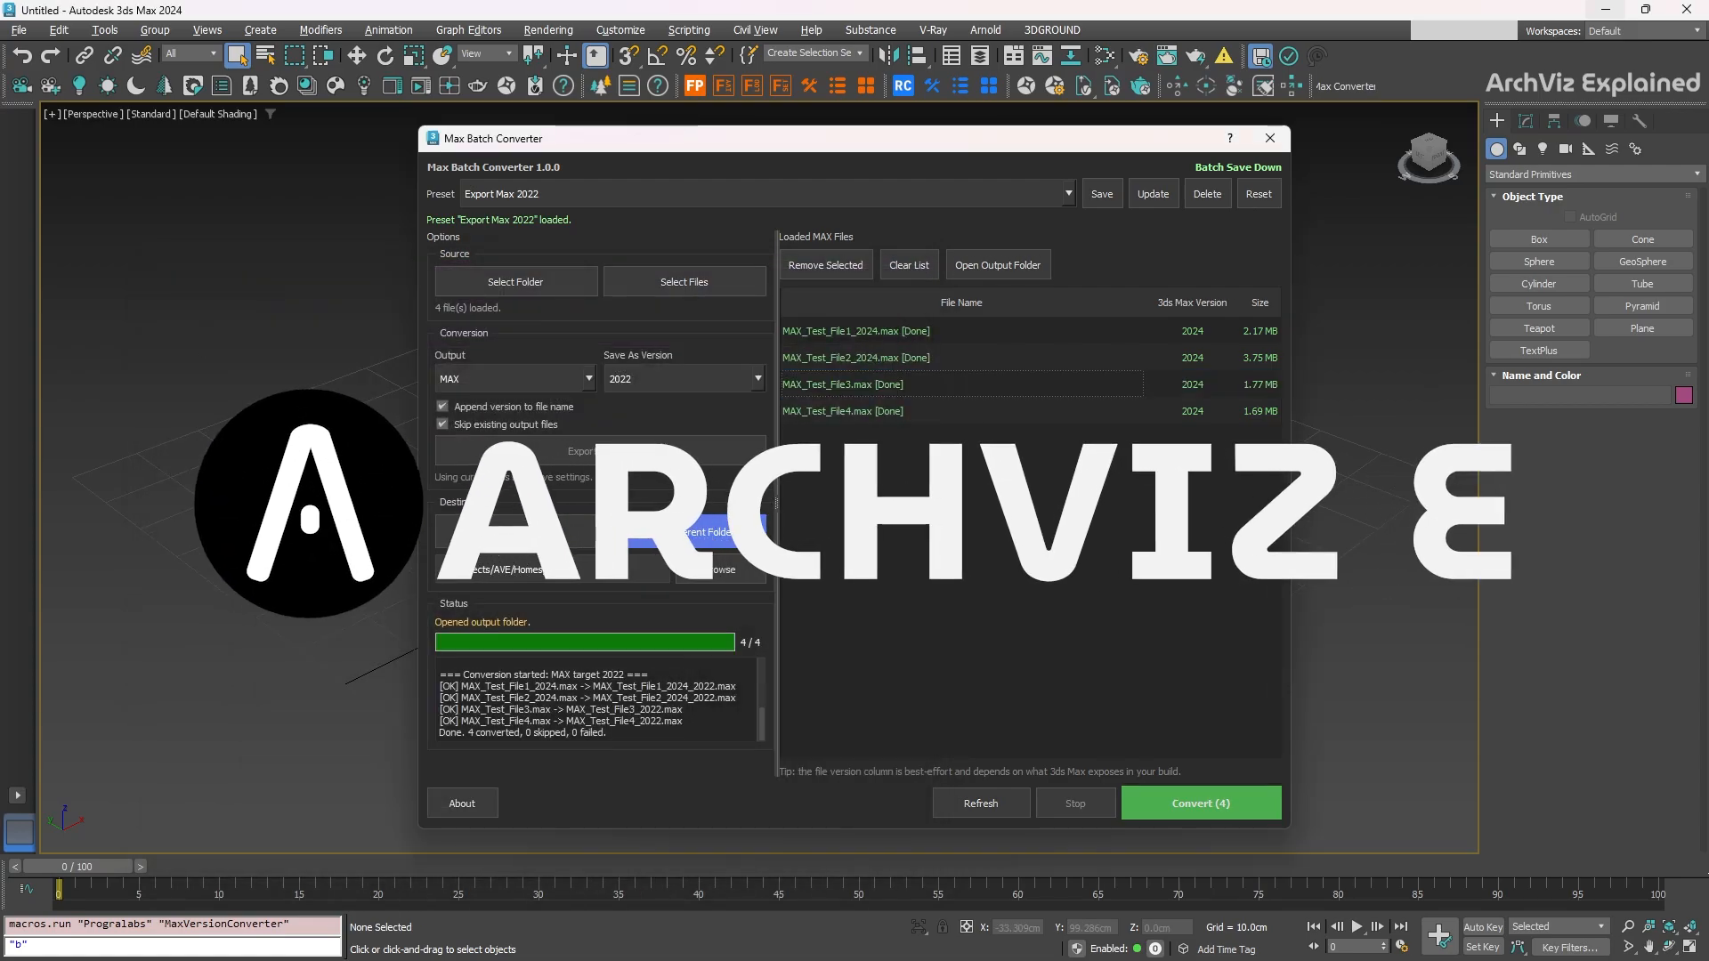